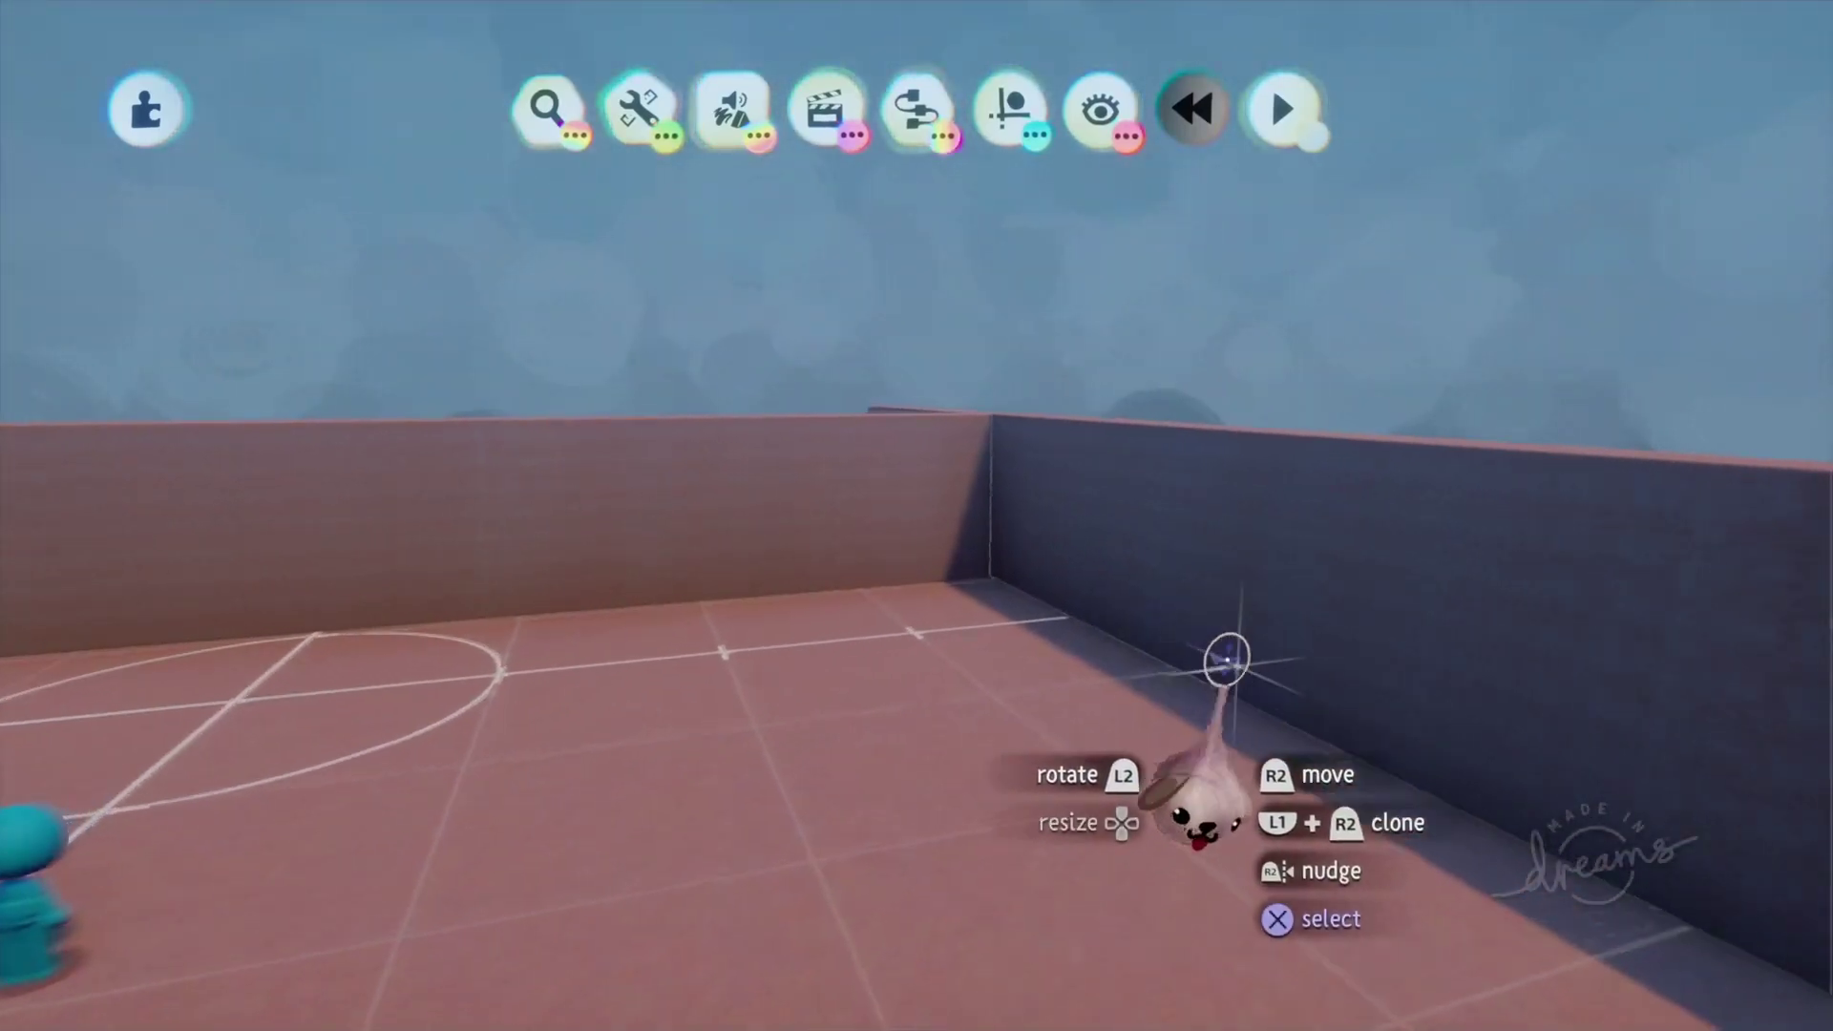
Delete the existing walls surrounding the floor.
key(Delete)
middle_drag(1147, 604, 1027, 519)
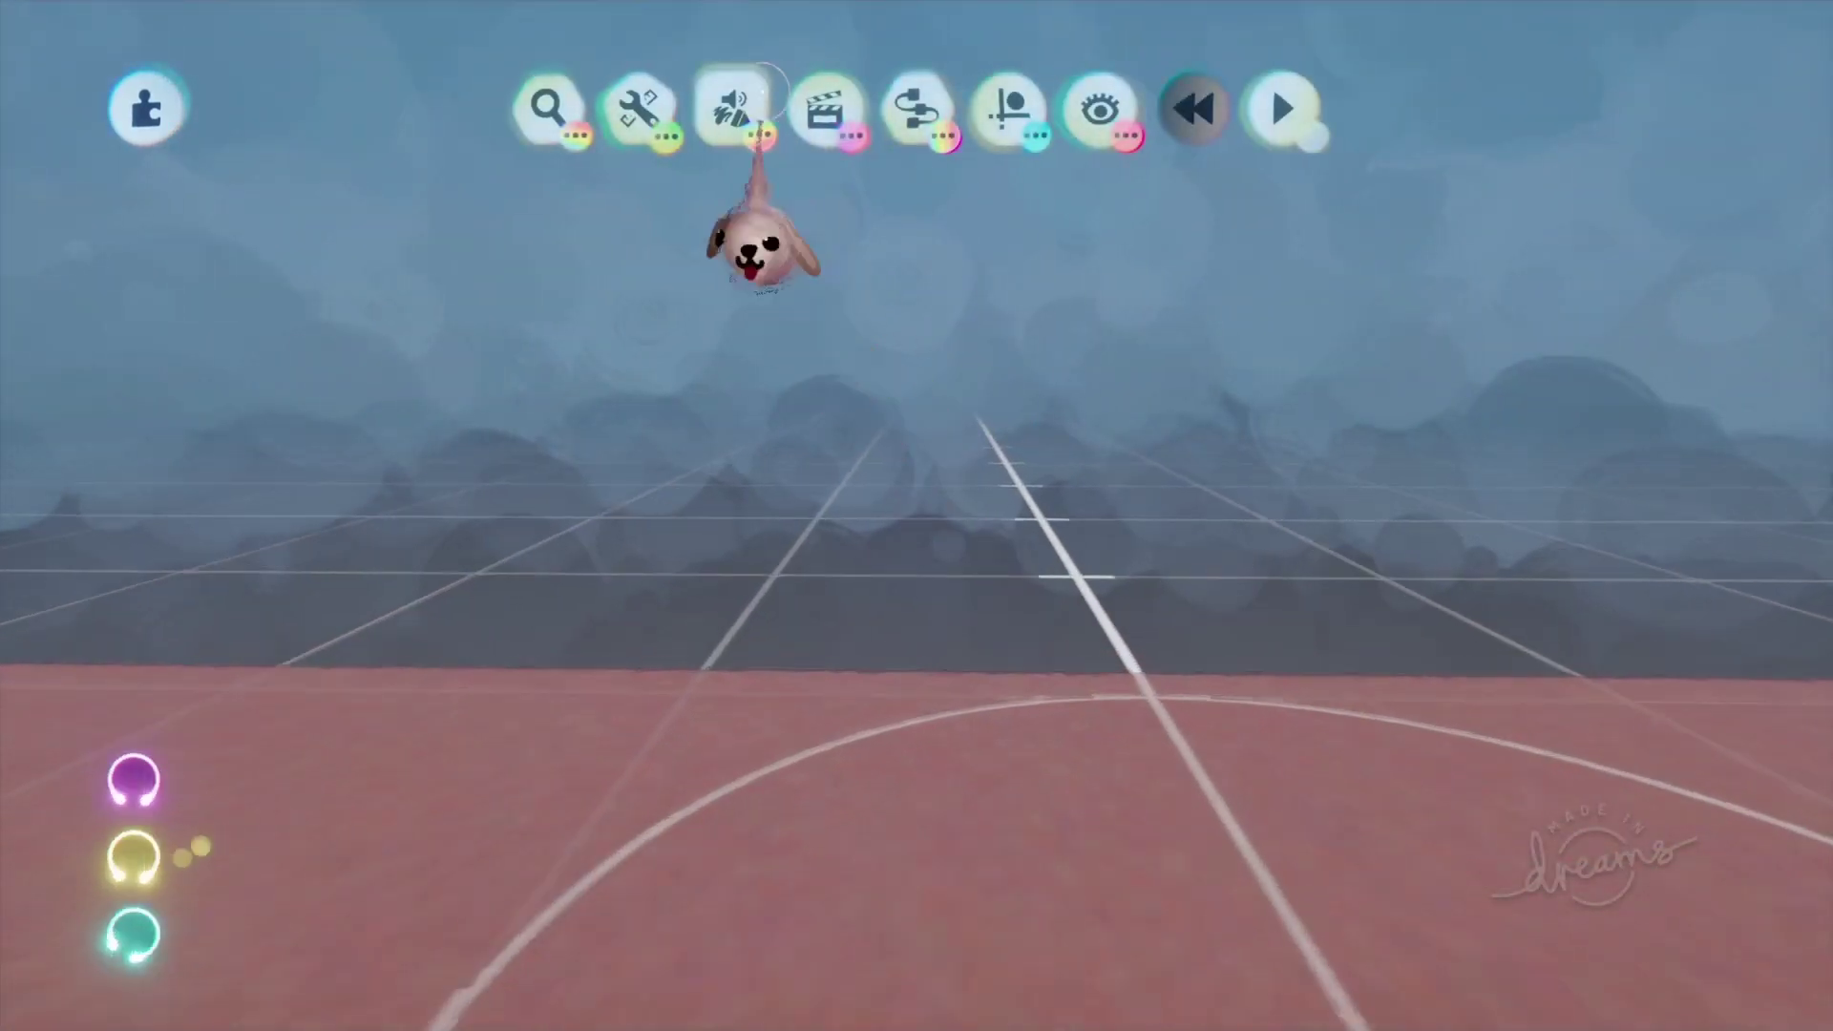
Sculpt a long, straight wall along the floor's edge from a stretched cube stamp and exit sculpt mode.
click(732, 109)
click(535, 196)
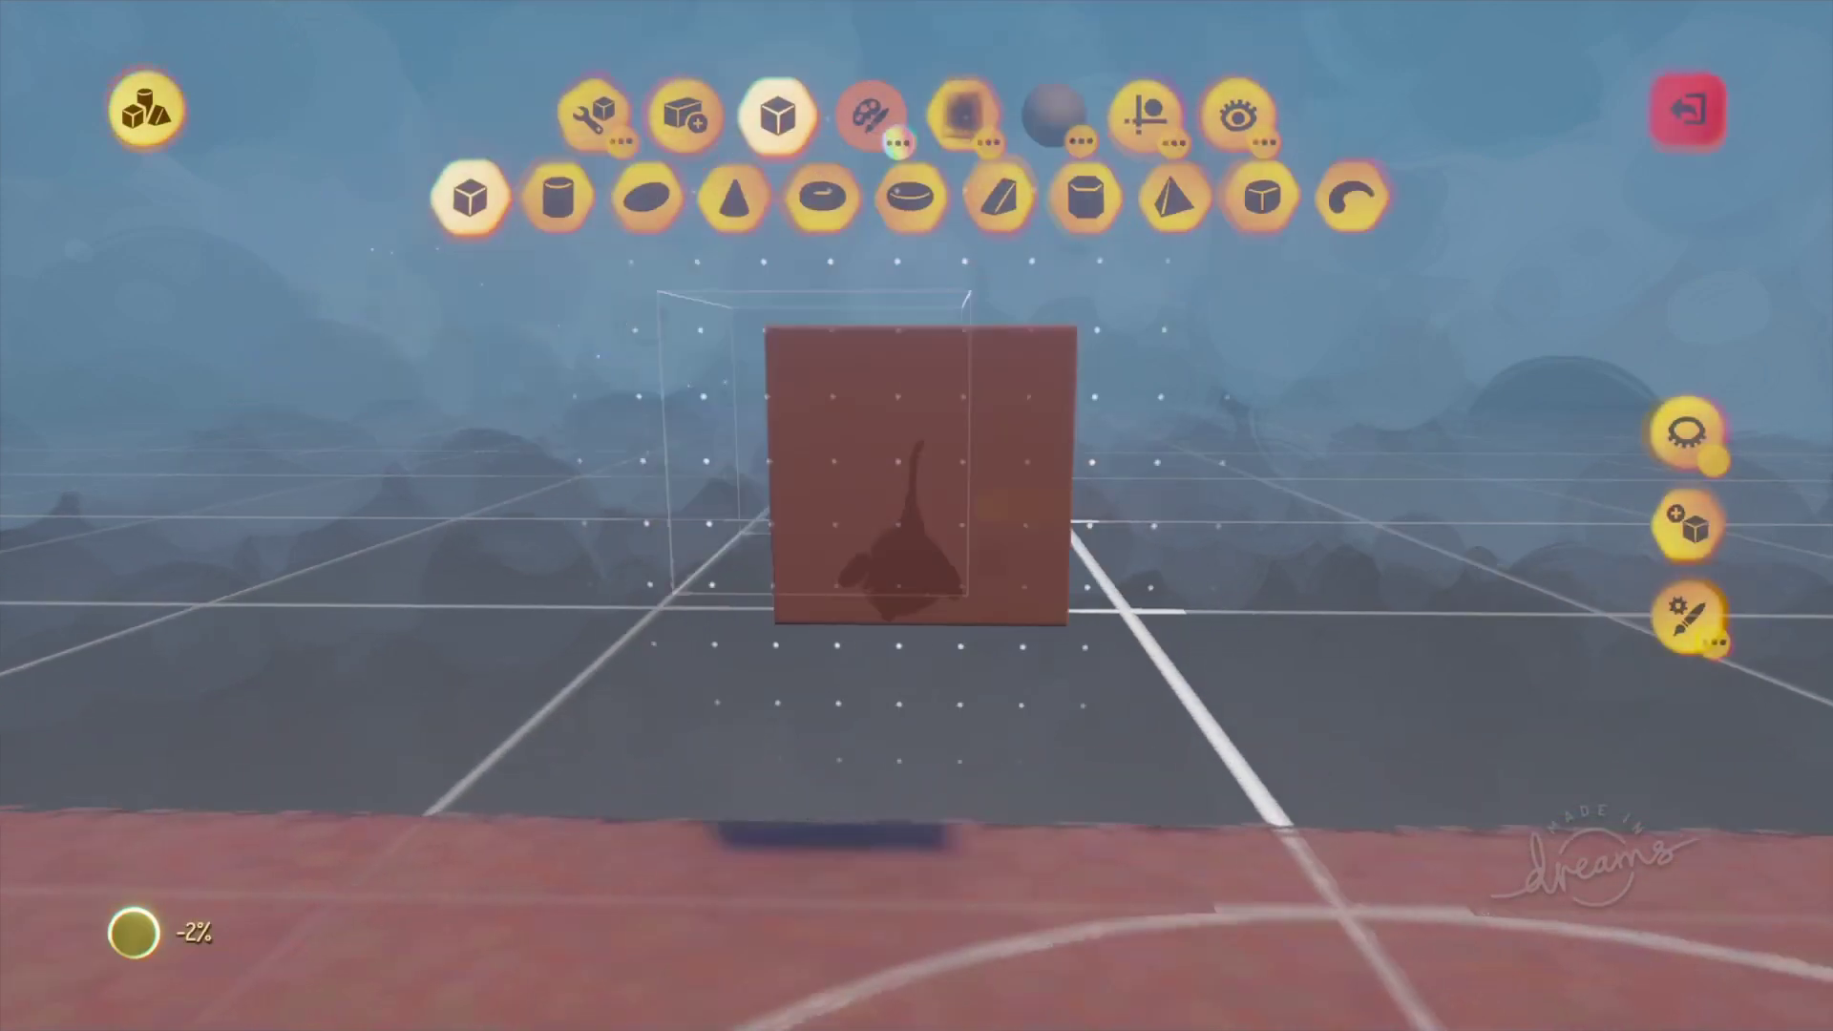
middle_drag(1061, 845, 1086, 884)
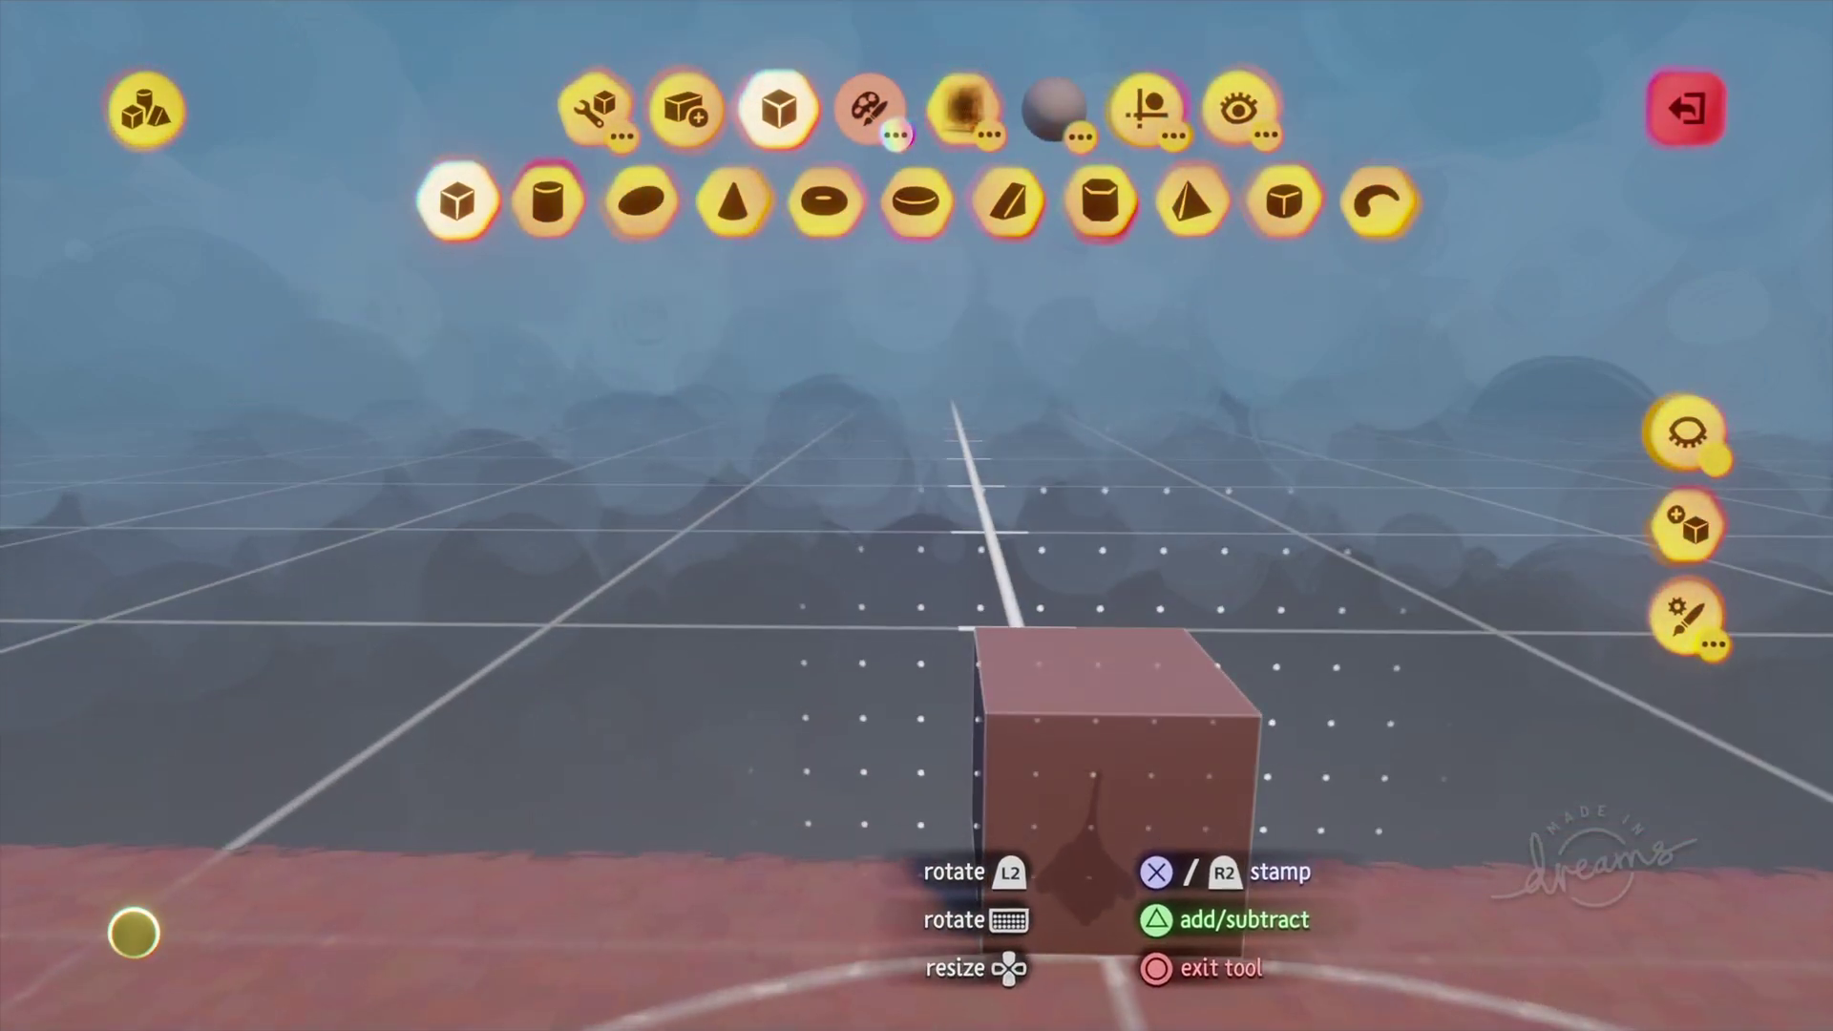
click(1091, 769)
middle_drag(1097, 807, 811, 757)
drag(810, 757, 1088, 907)
mouse_move(1089, 907)
middle_down()
mouse_move(1118, 952)
mouse_move(872, 725)
mouse_move(1257, 638)
mouse_move(835, 605)
middle_up()
key(Escape)
key(Escape)
Check the Collidable setting in the new wall sculpture's physical properties.
right_click(1151, 294)
click(1081, 194)
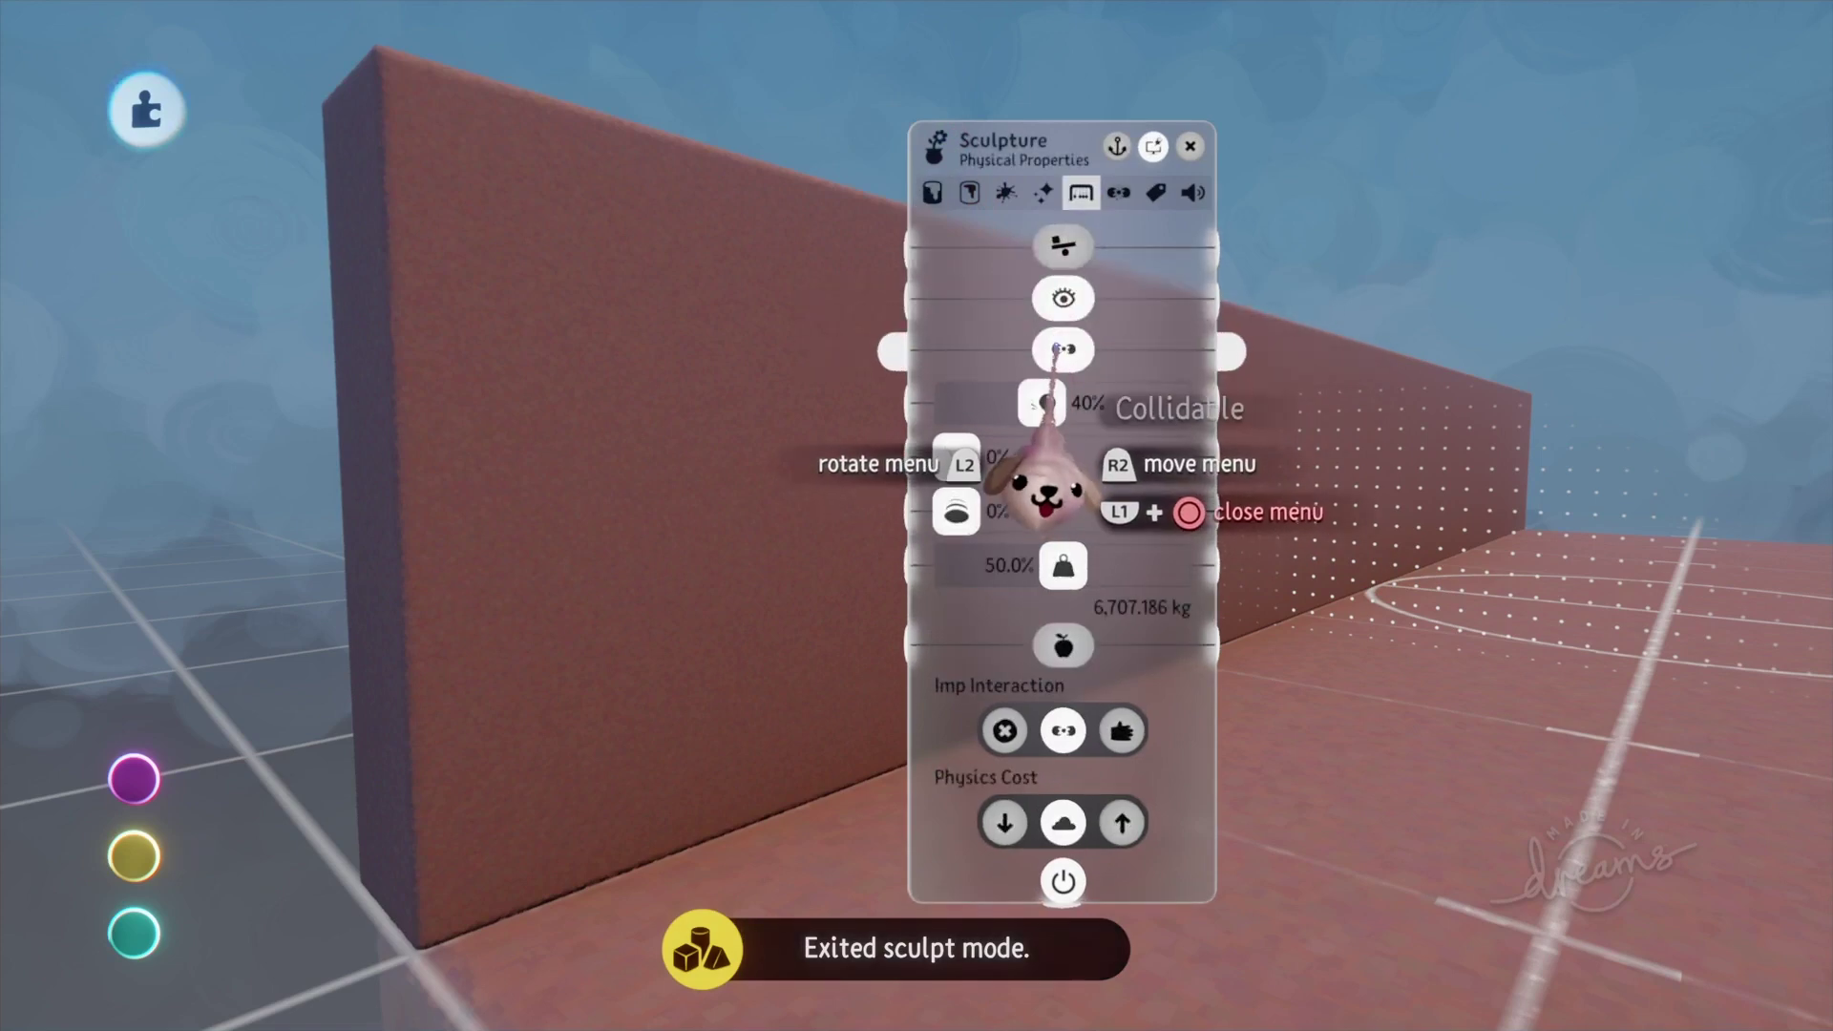
drag(1040, 363, 1645, 445)
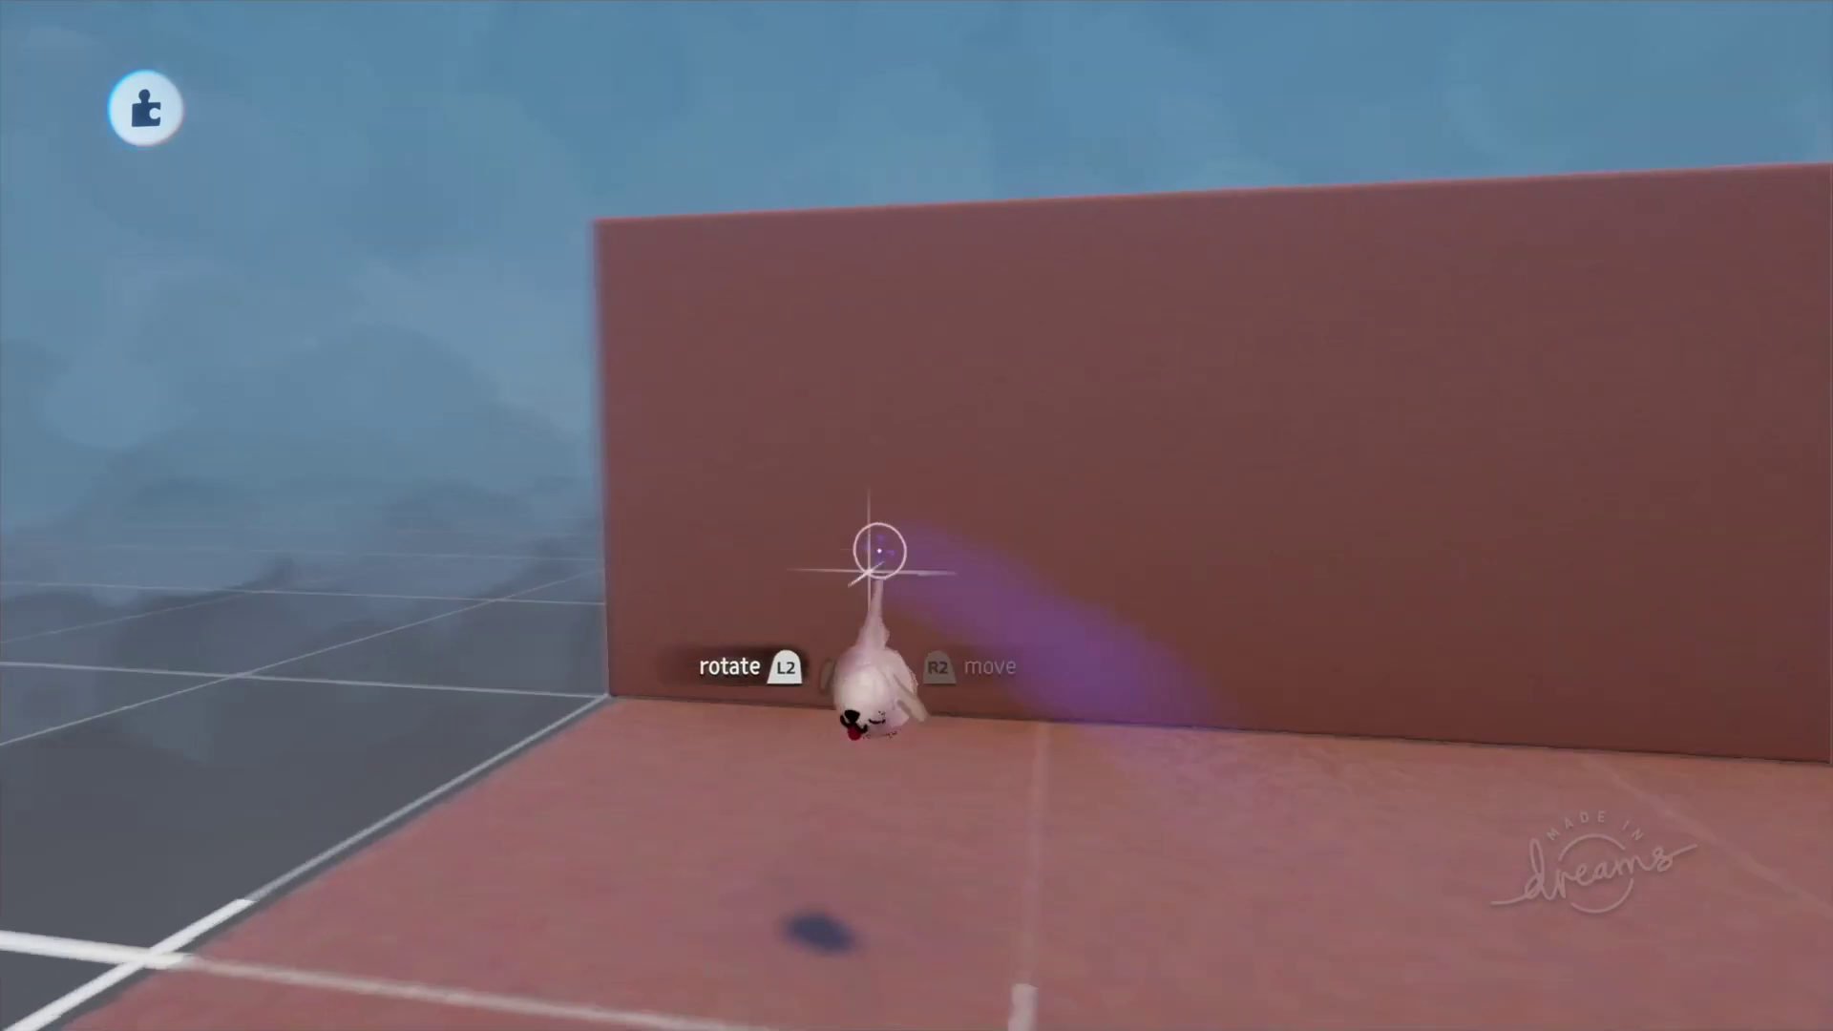
key(Escape)
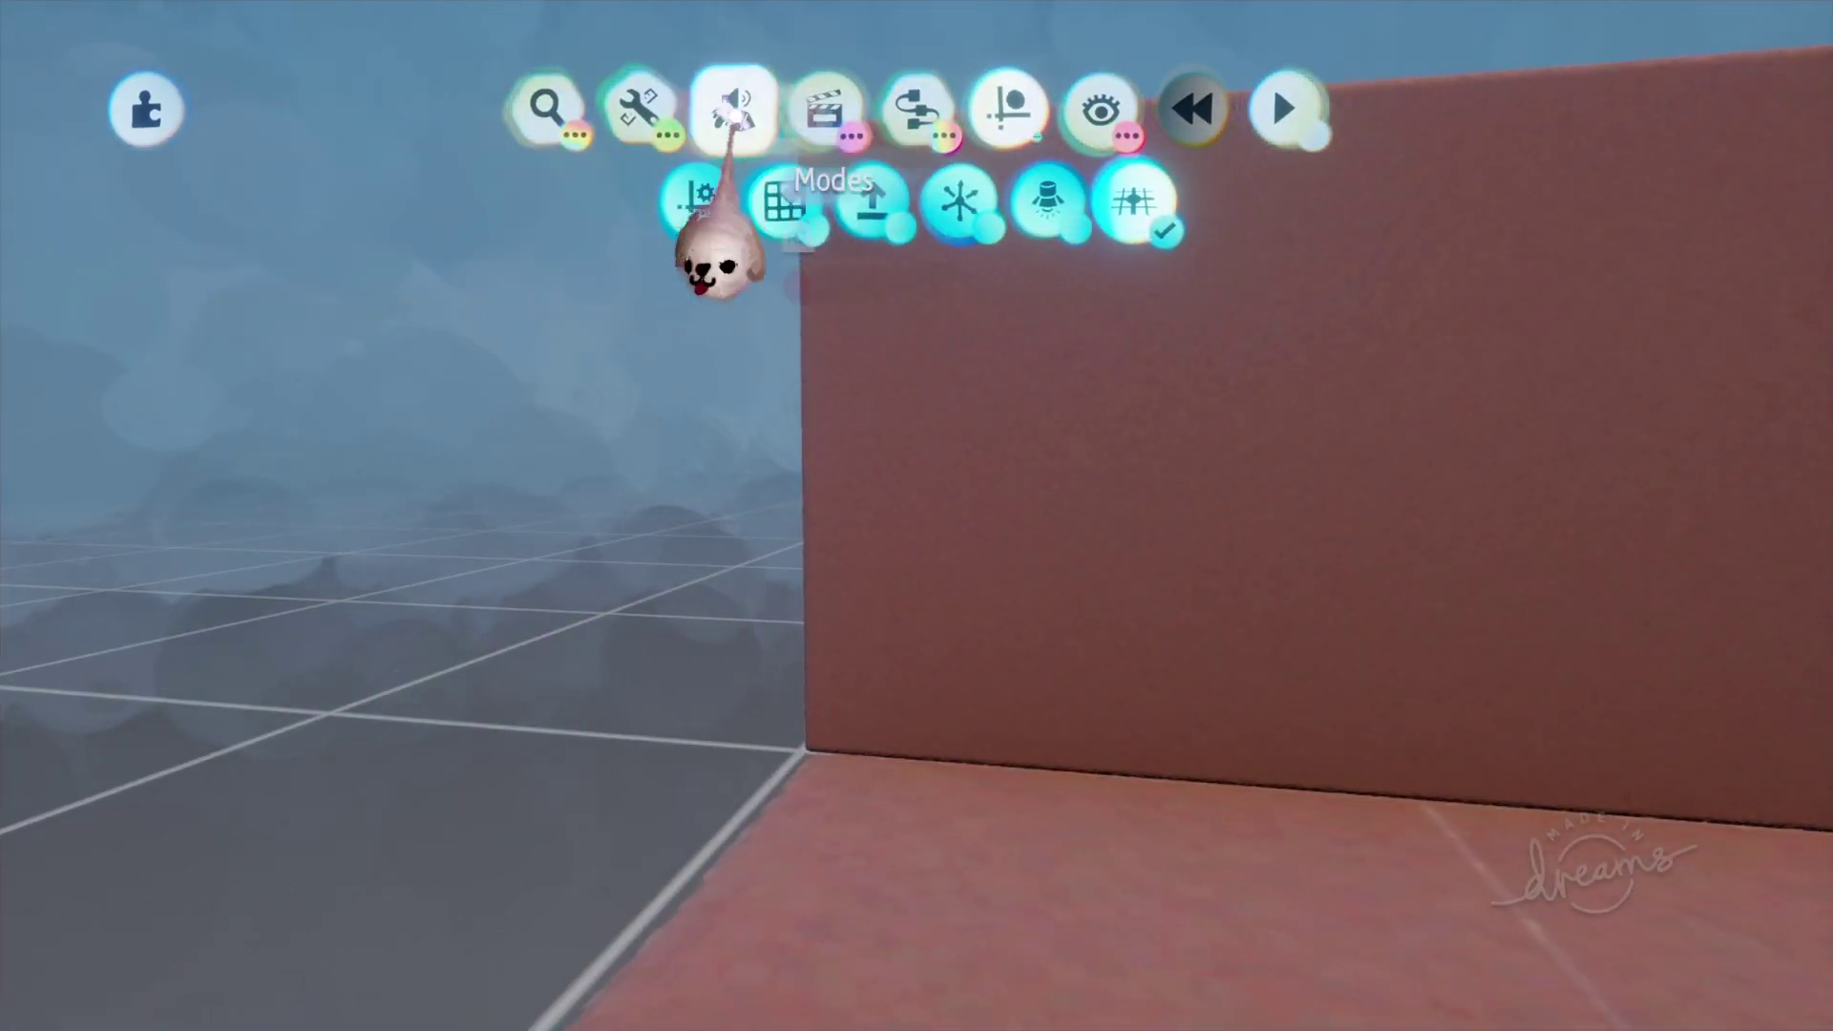
Start a new painting with a light grey brush colour and grid snap enabled.
mouse_move(731, 107)
click(642, 199)
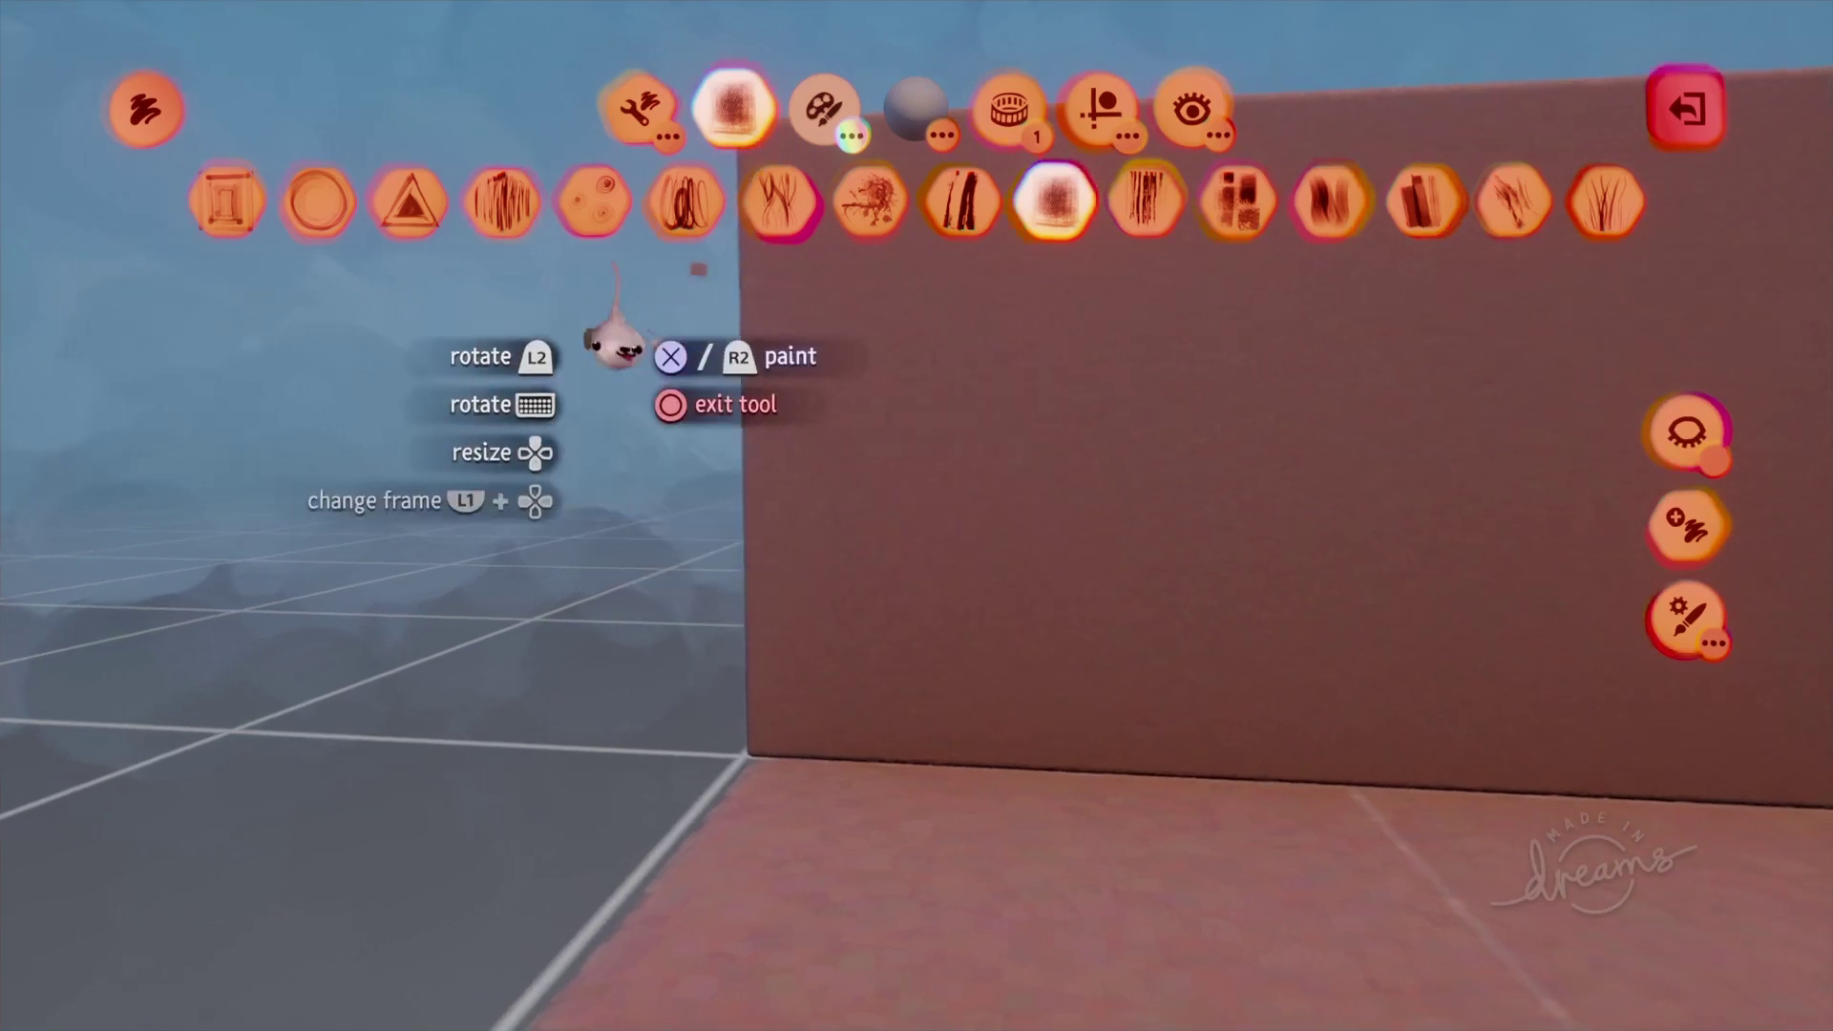
click(824, 106)
click(431, 218)
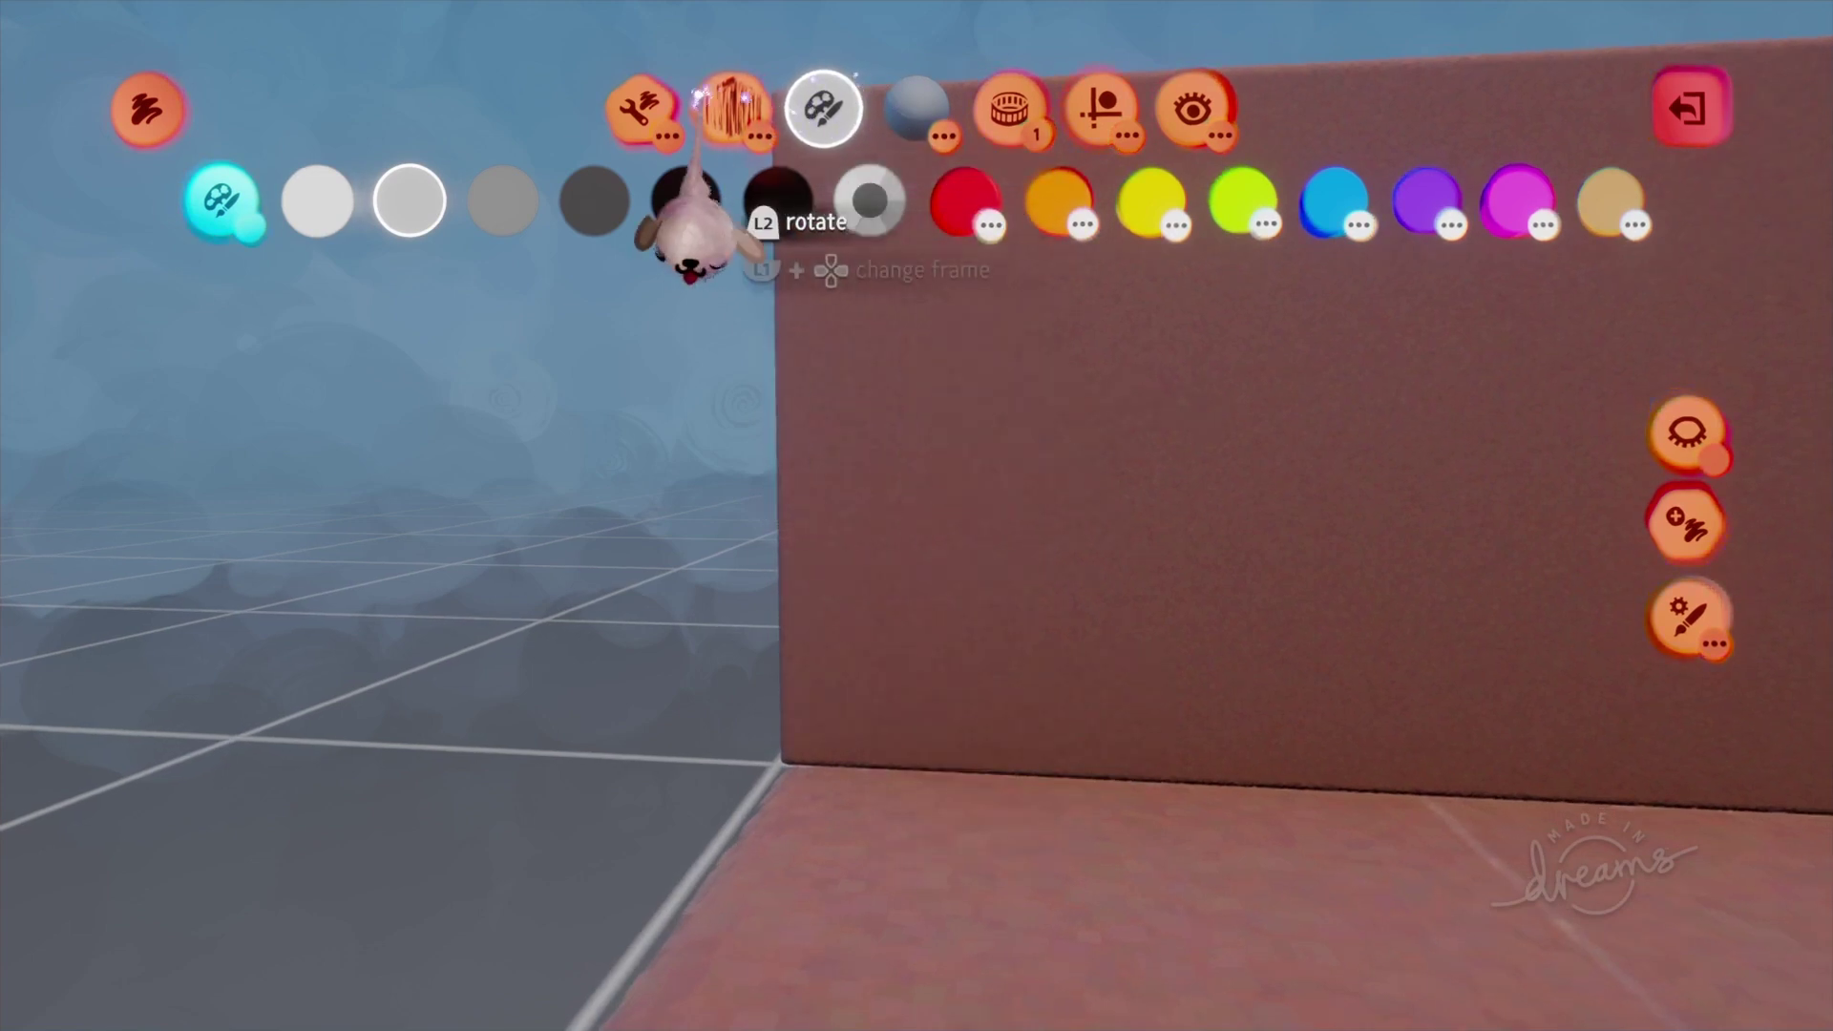
click(1077, 123)
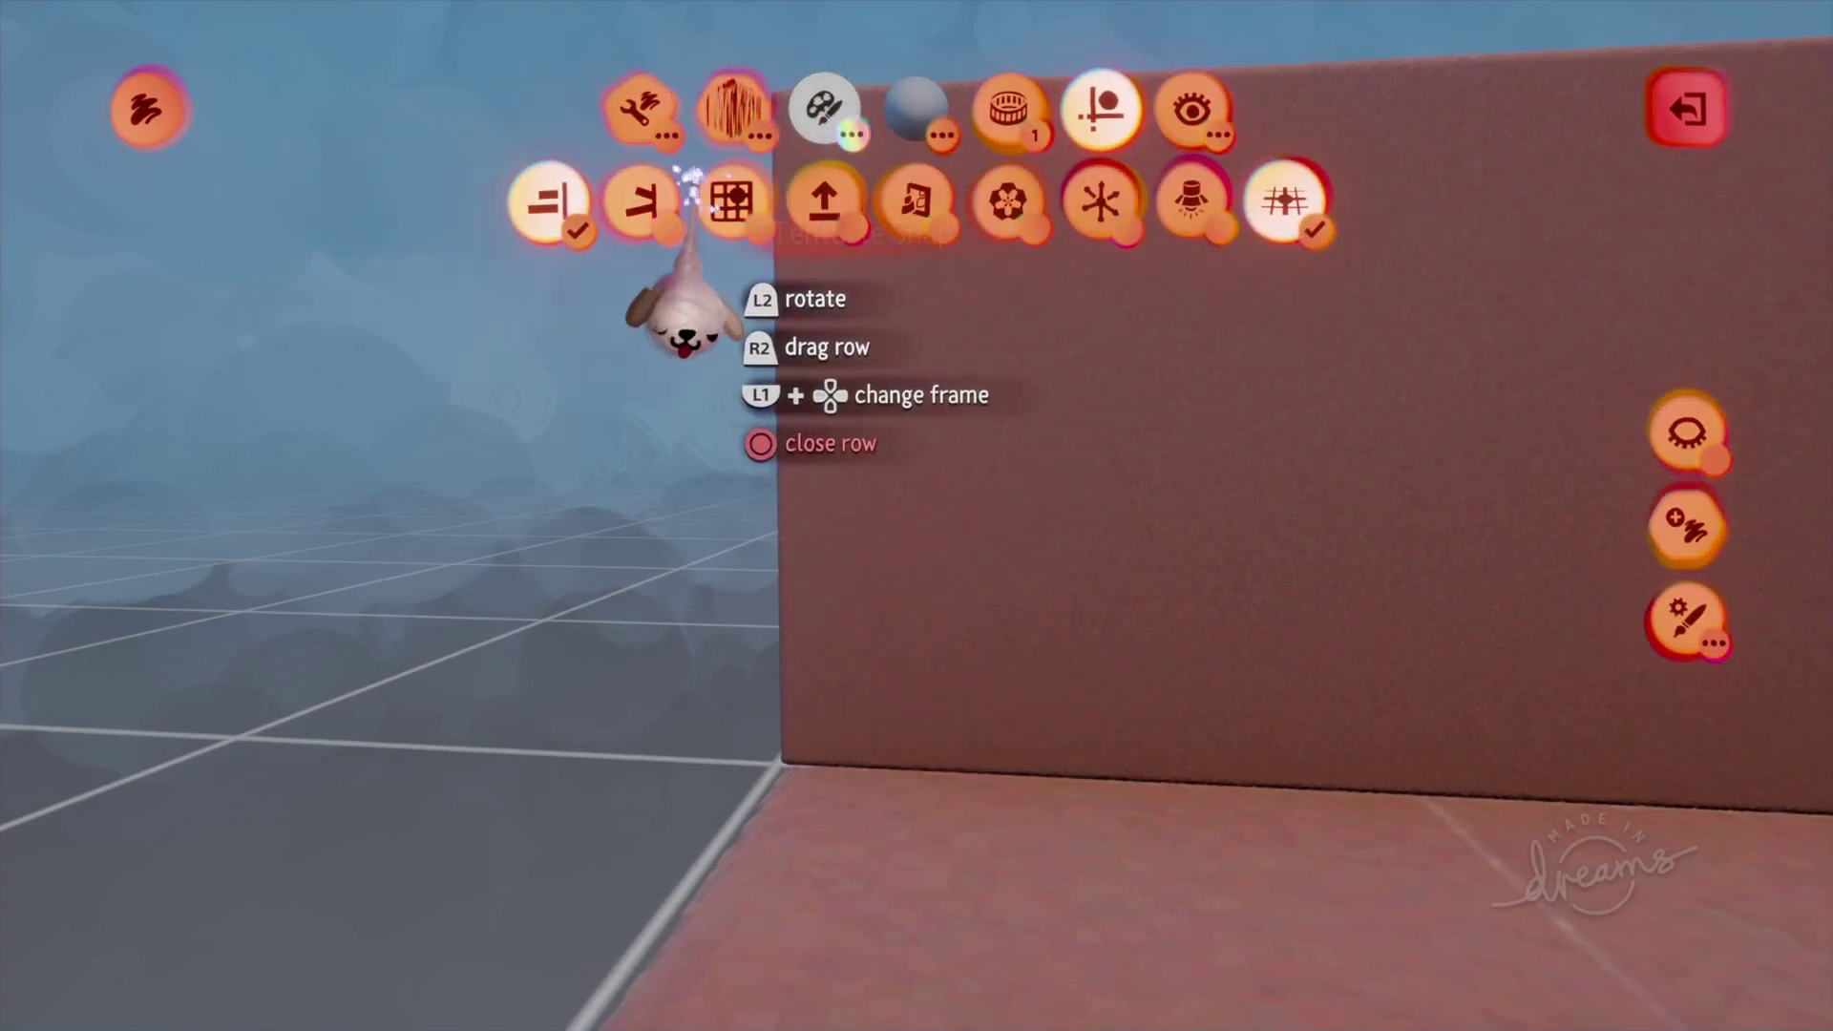
click(730, 200)
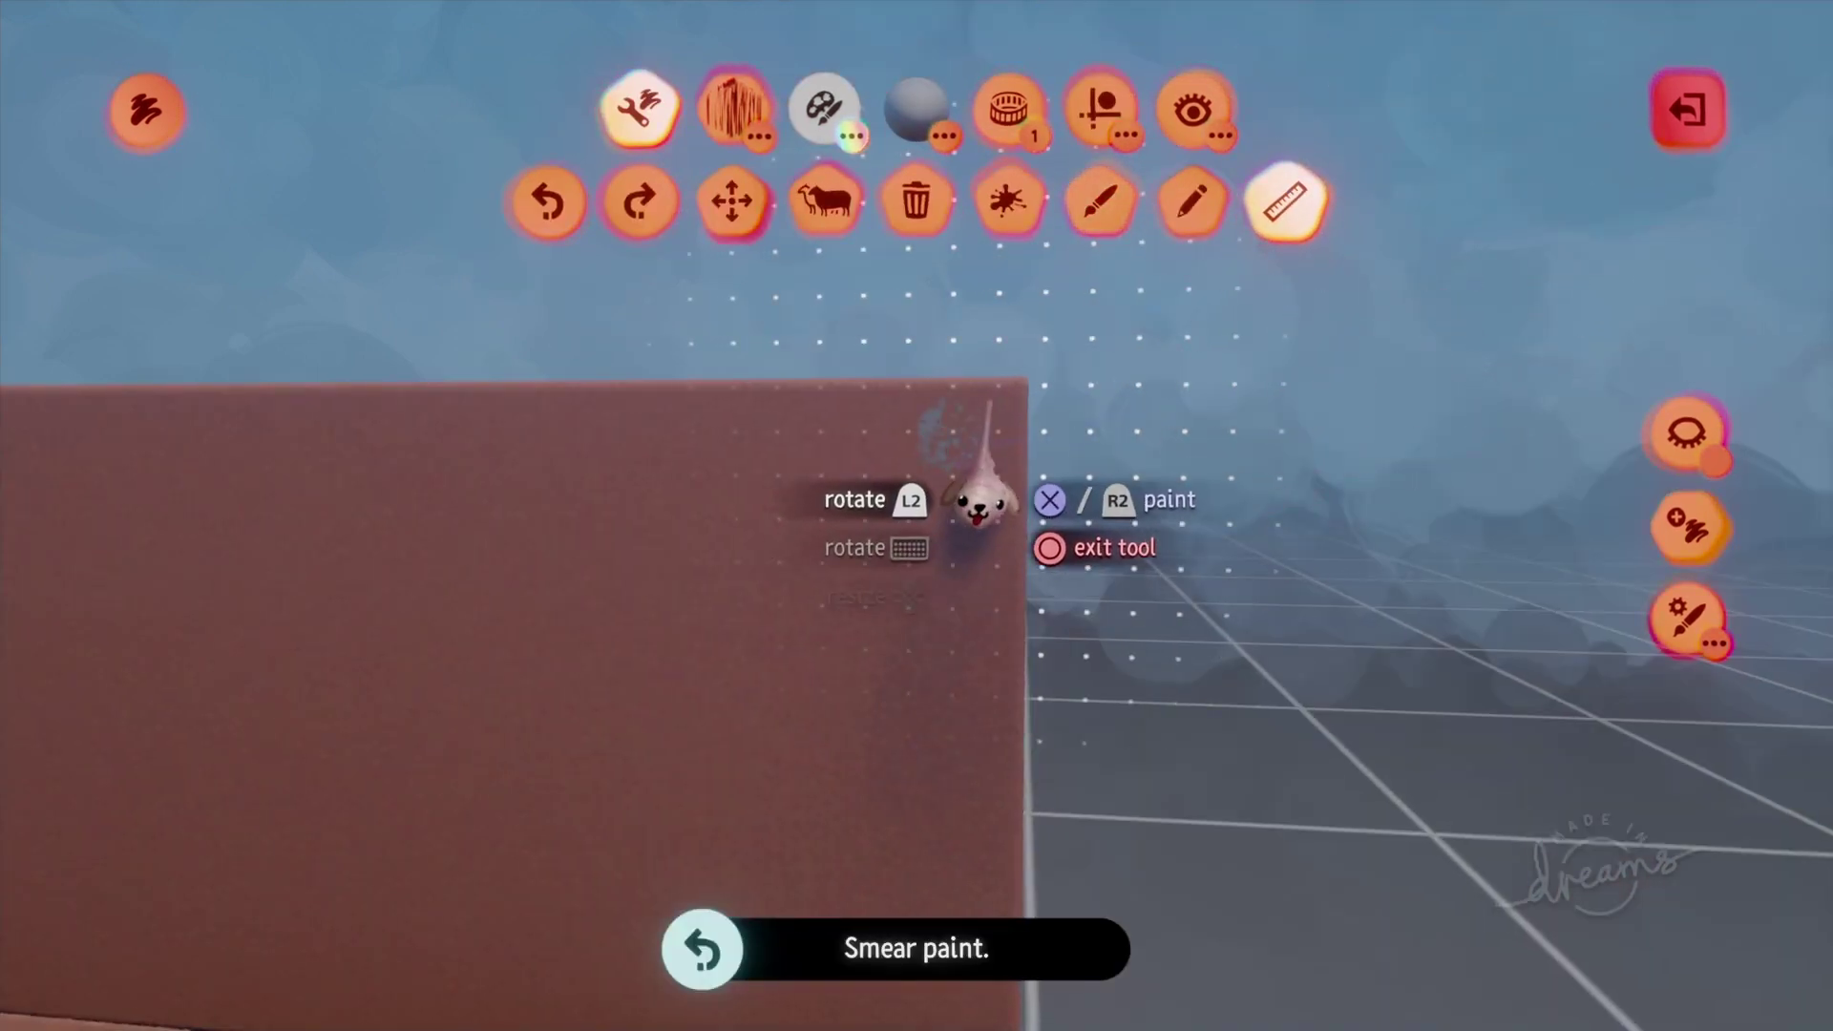
Paint a straight strip of hexagonal strokes along the wall's upper edge with the ruler, ending paint mode.
mouse_move(992, 402)
mouse_down()
mouse_move(897, 392)
mouse_move(896, 410)
mouse_up()
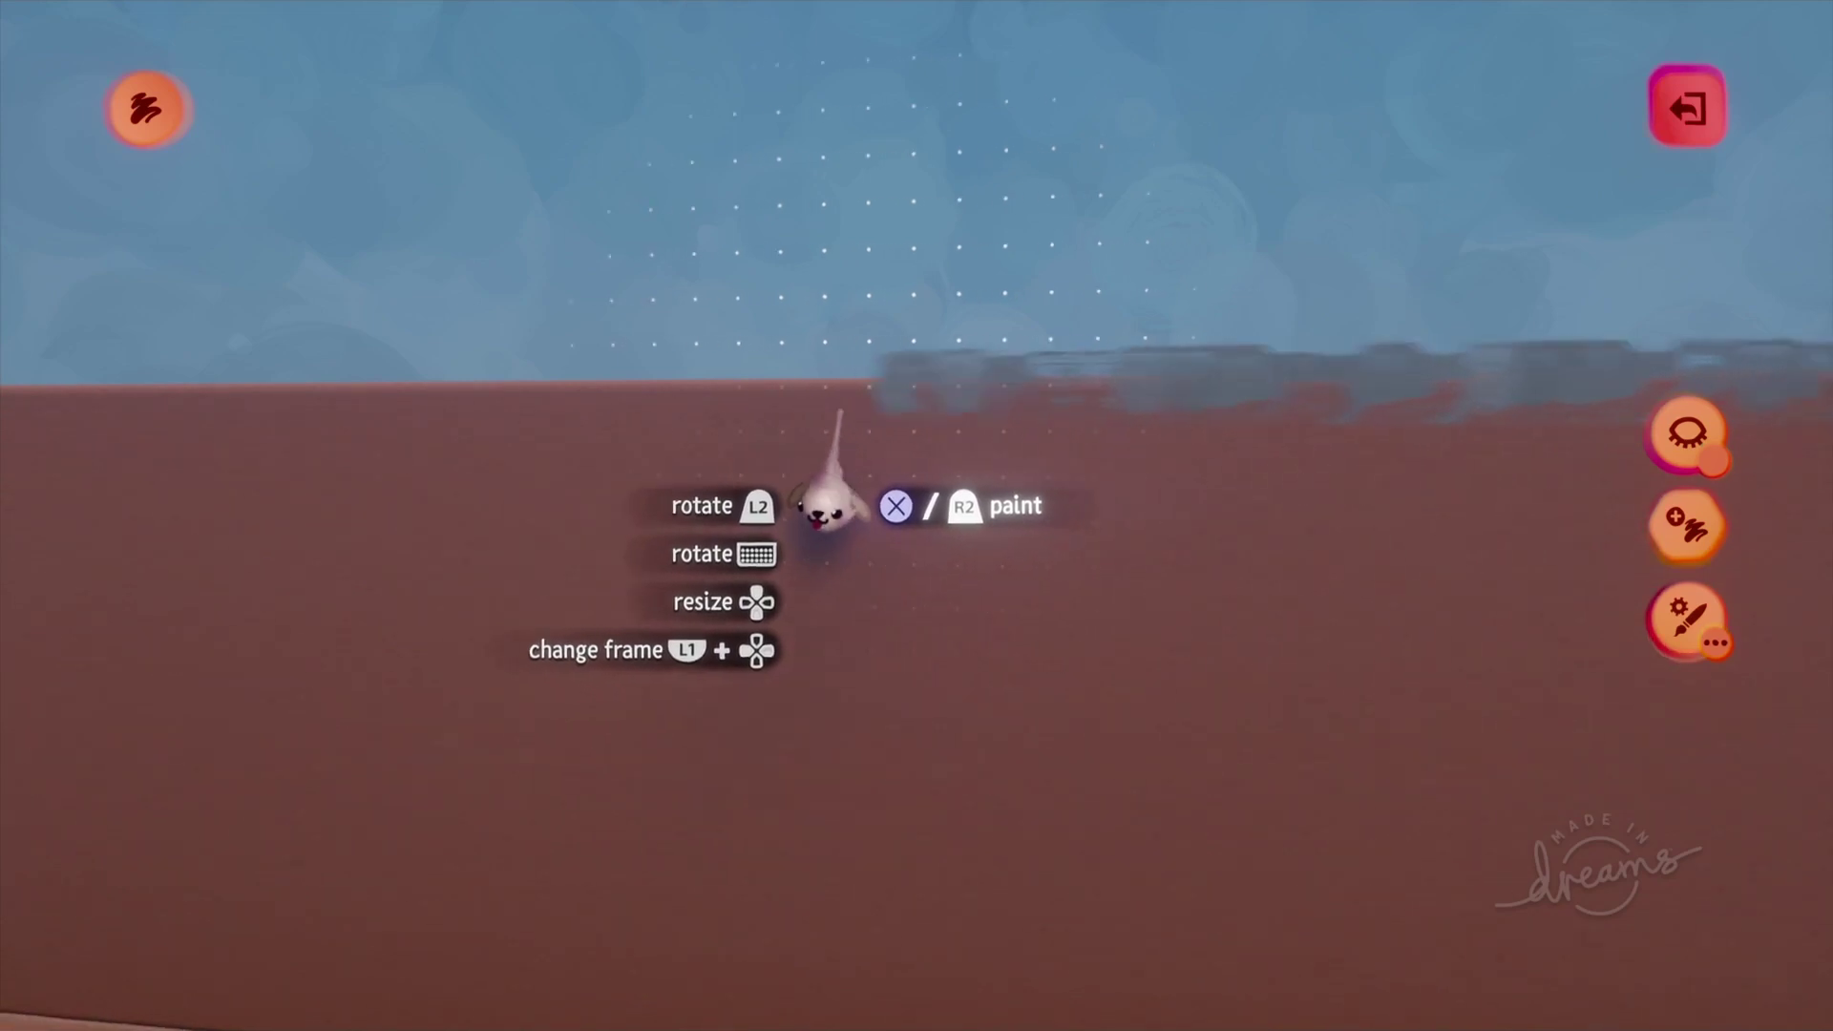
drag(820, 384, 830, 401)
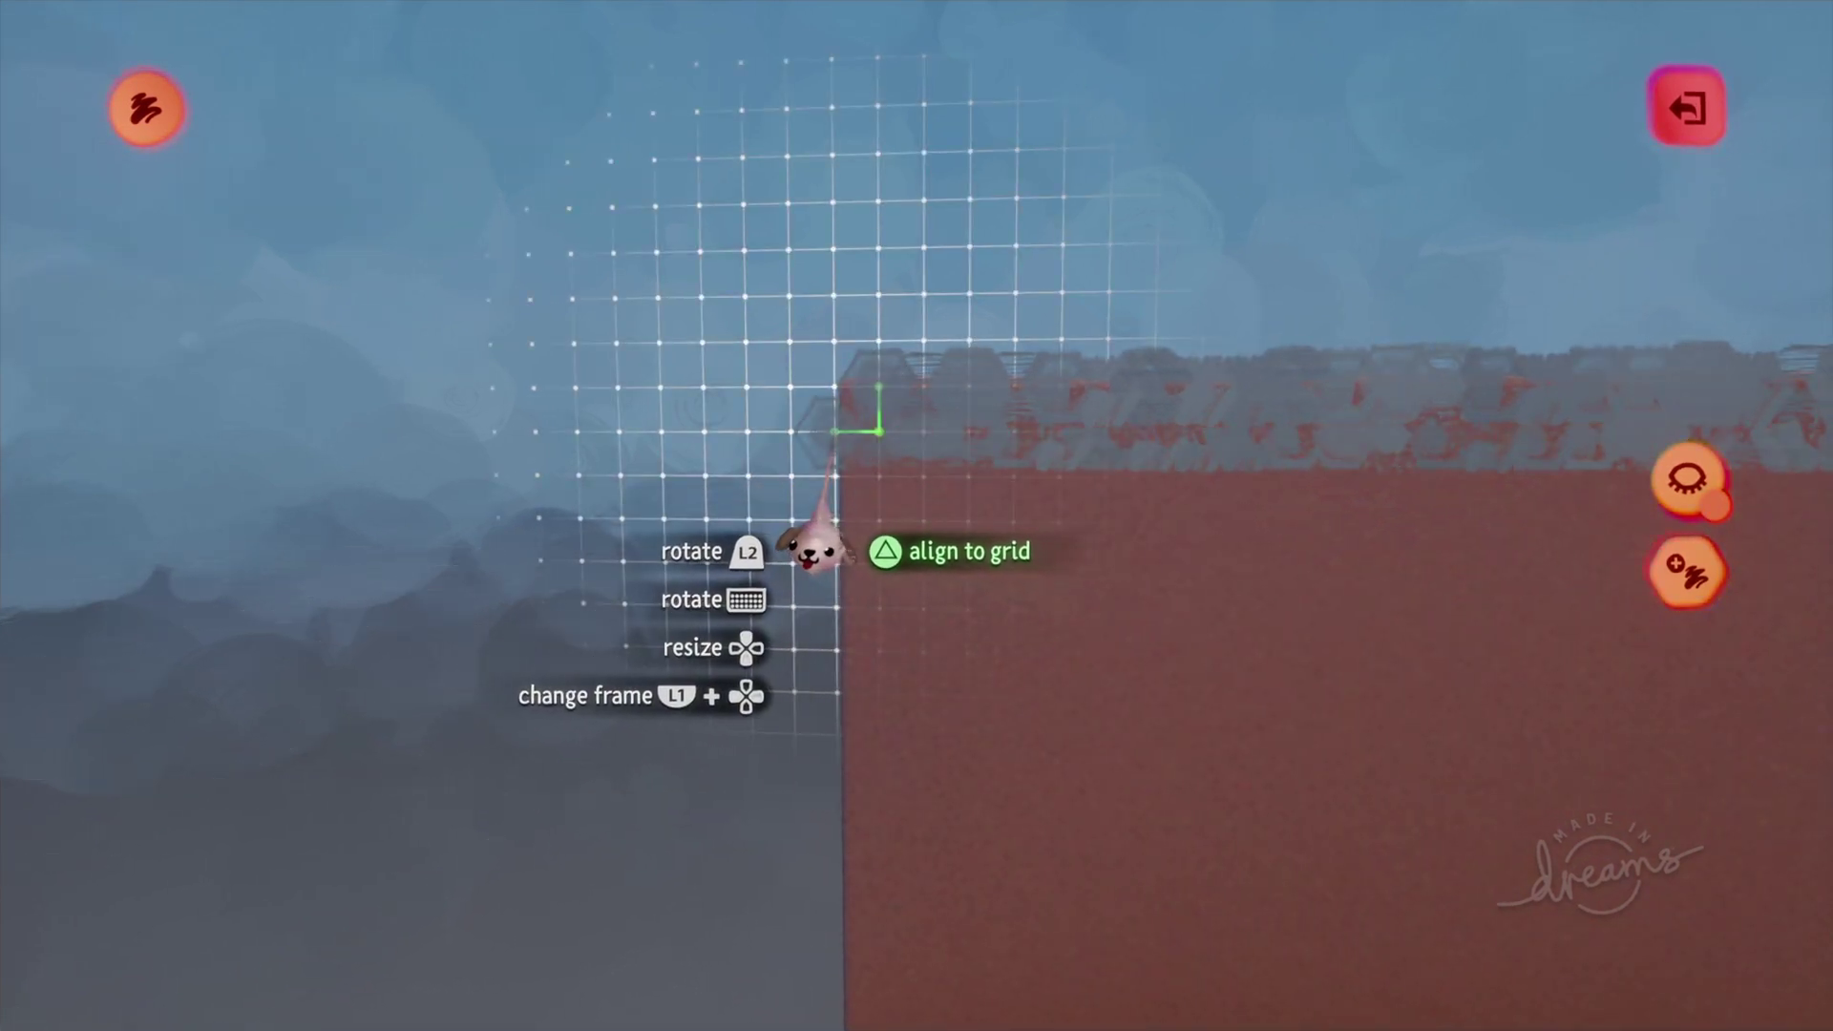
key(Escape)
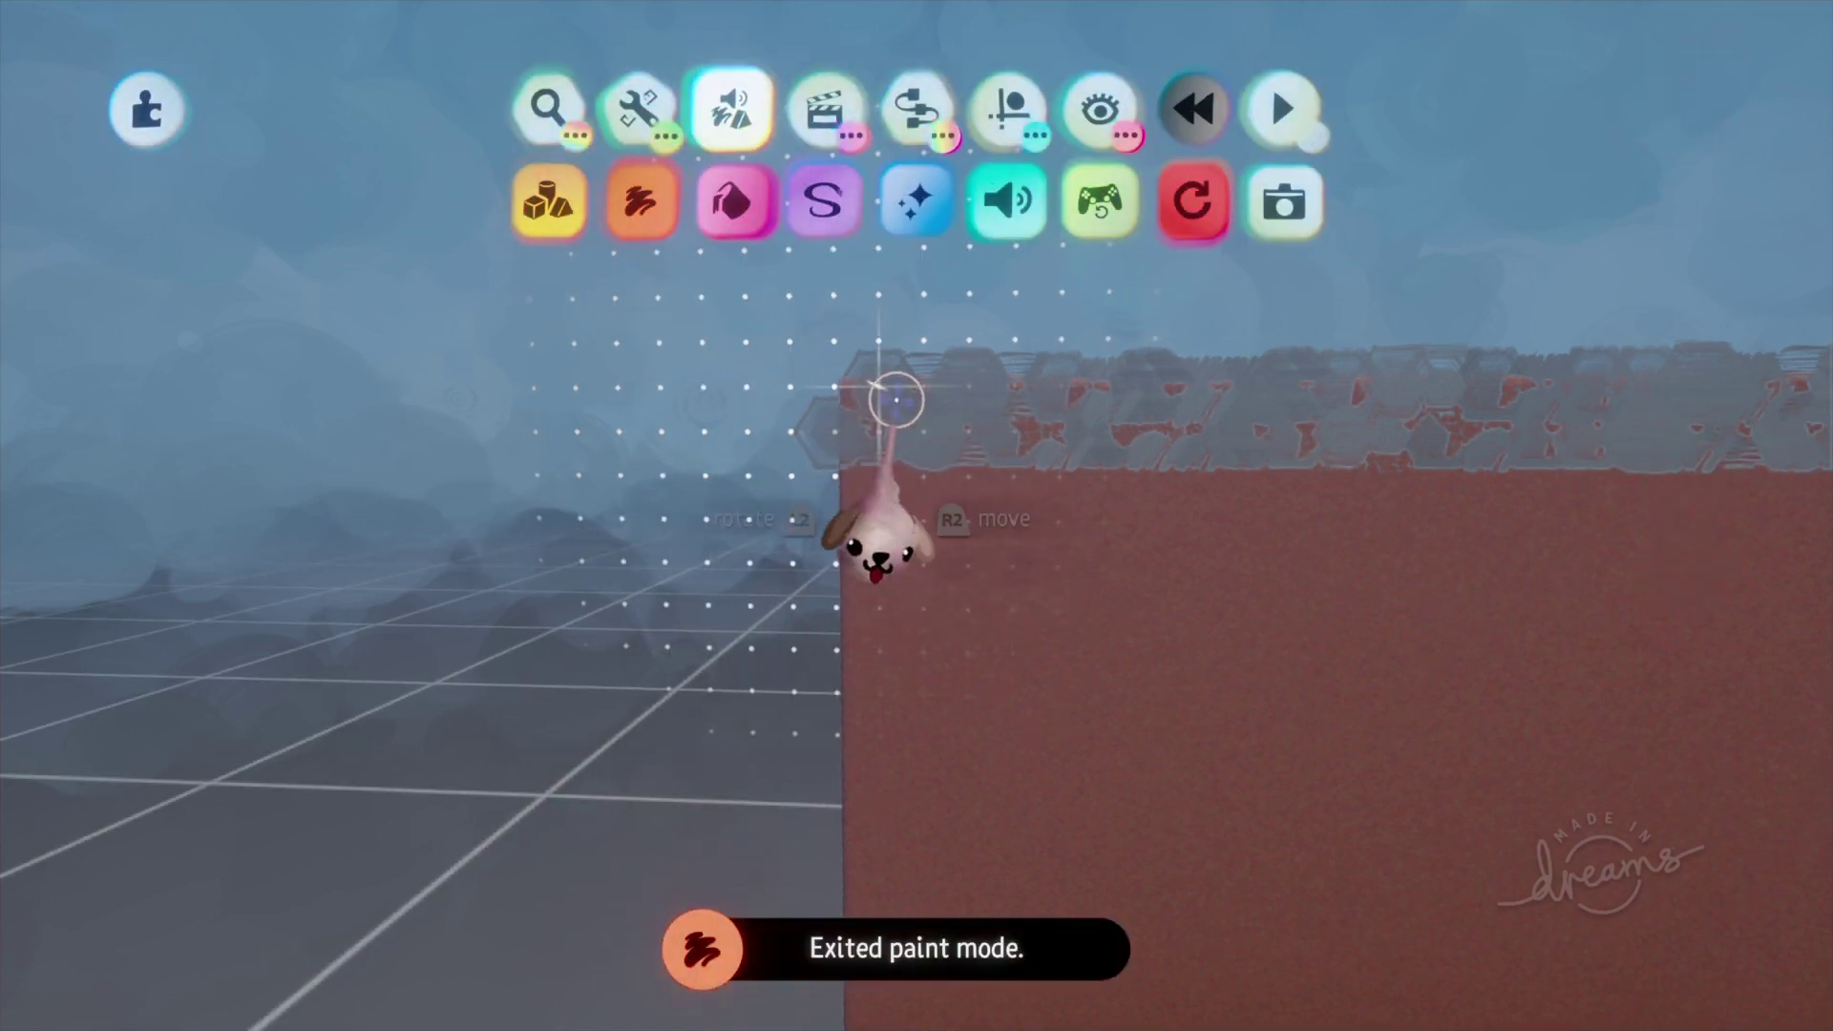
Clone the painted strip downward in even rows to cover the wall's face and combine the eight strips into one painting.
drag(888, 389, 879, 616)
key(Right)
key(Right)
key(Right)
key(Right)
key(Right)
key(Right)
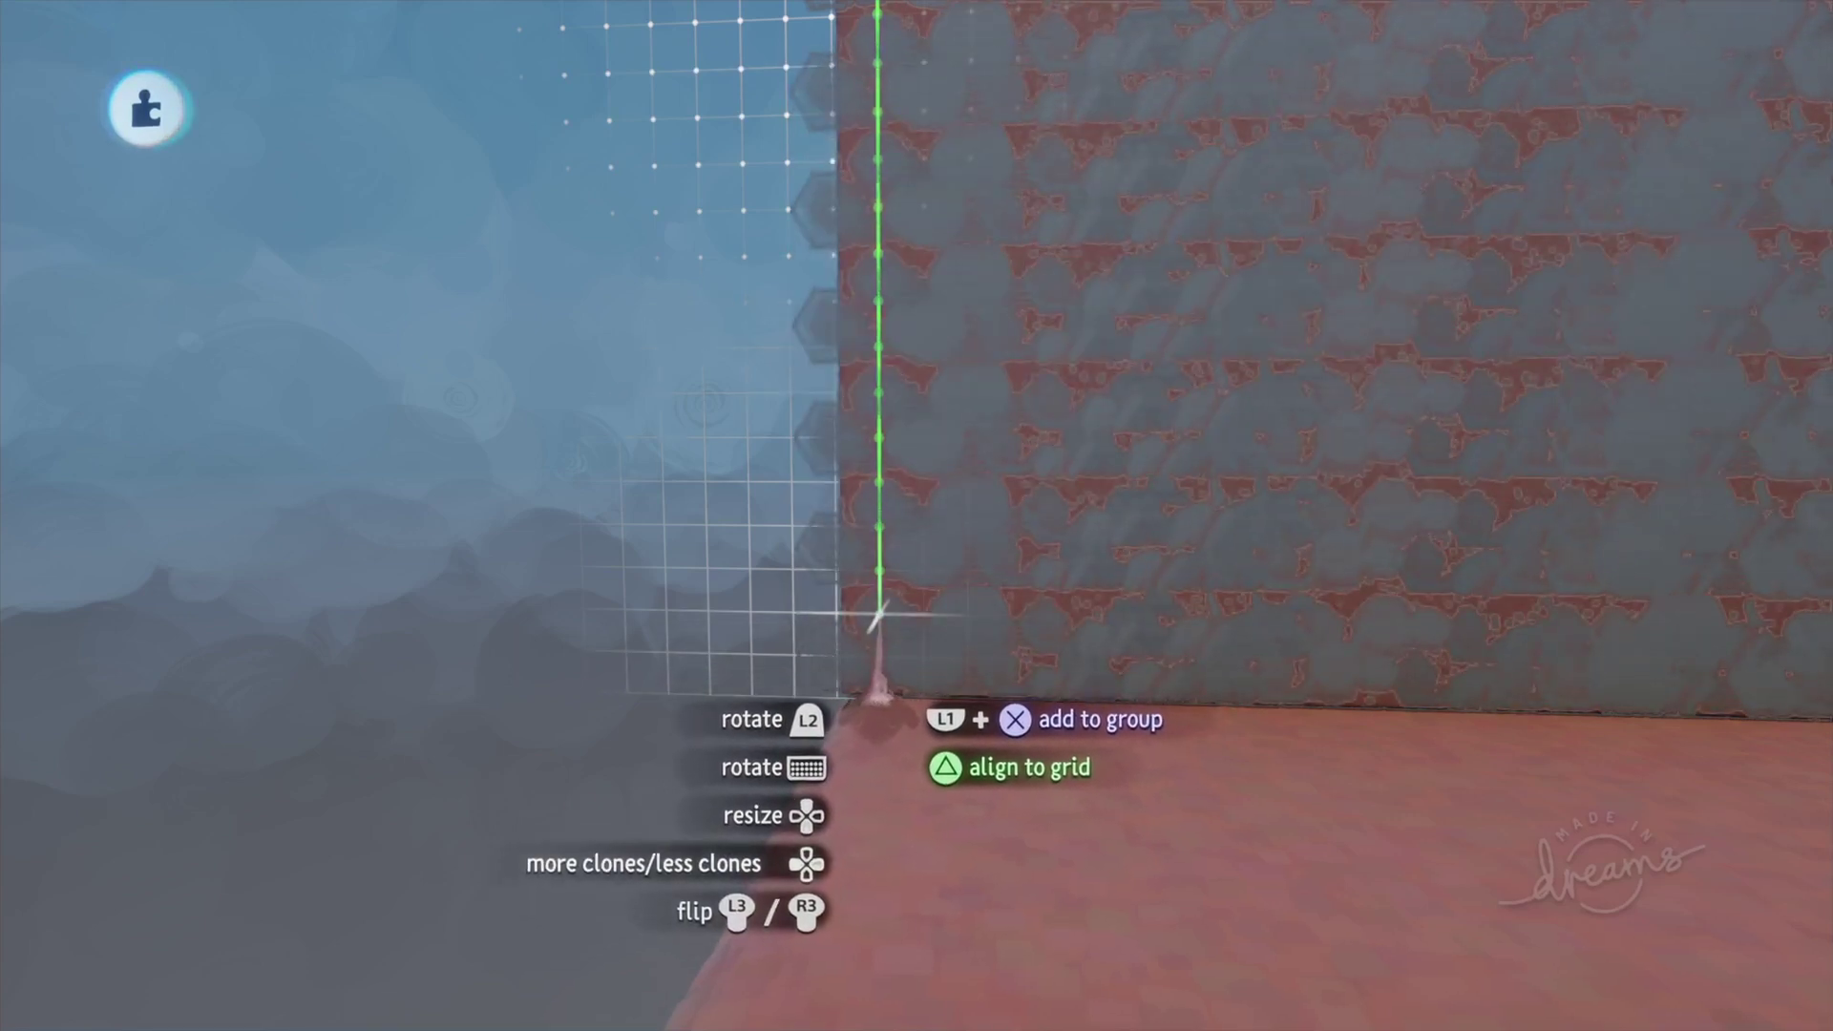
drag(878, 616, 878, 616)
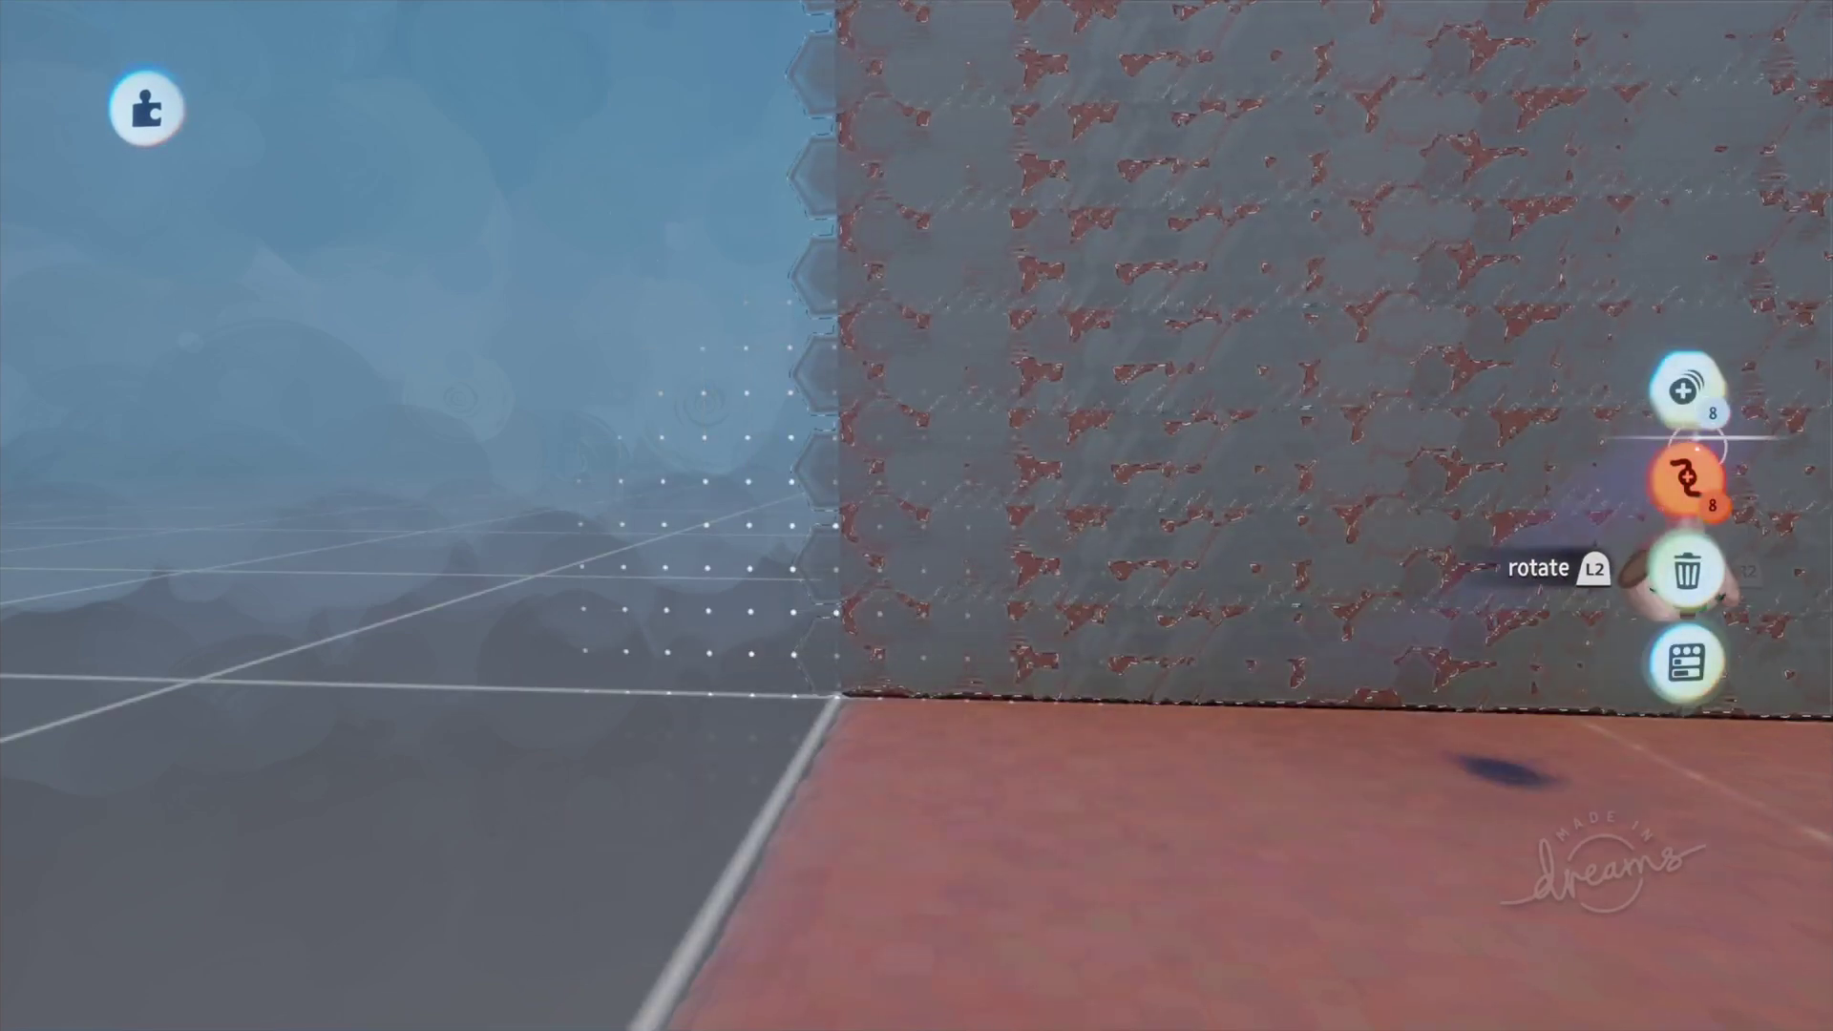
click(1676, 491)
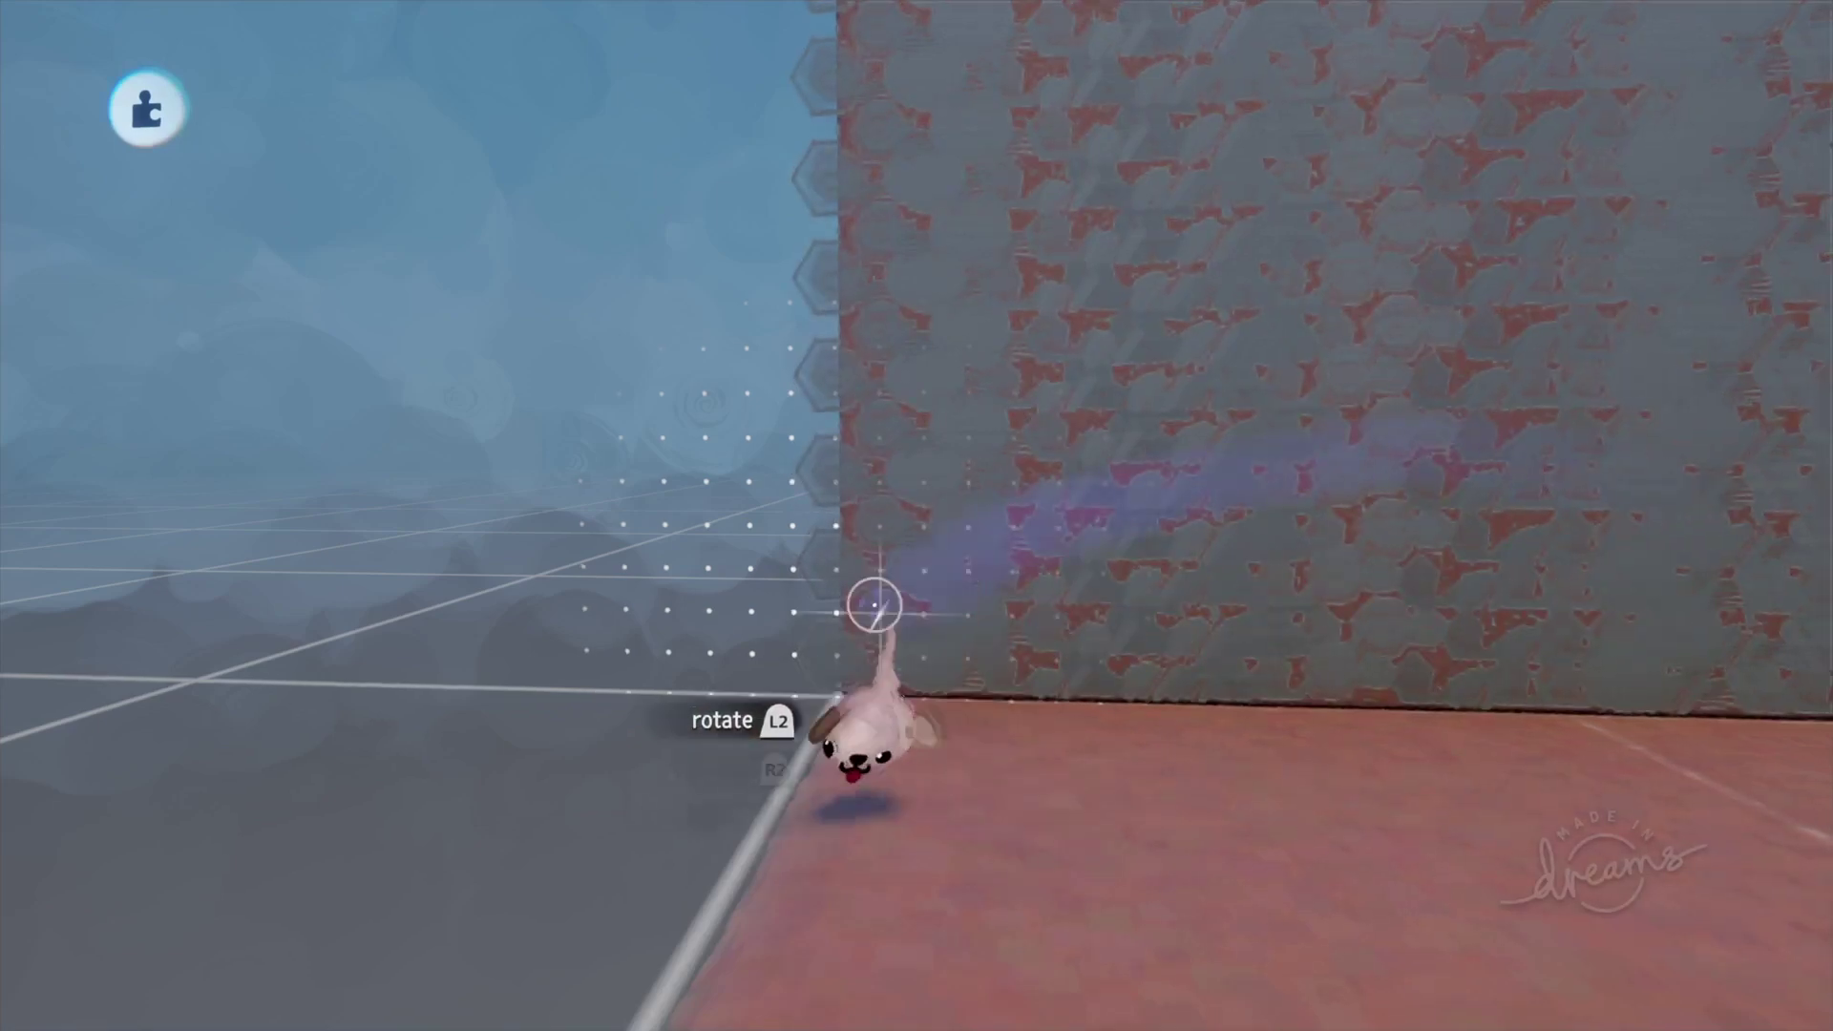
Set the painting's coat to white with 27% tint, 20% opacity and 6% glow.
mouse_move(874, 605)
middle_down()
mouse_move(616, 740)
mouse_move(548, 671)
mouse_move(703, 532)
middle_up()
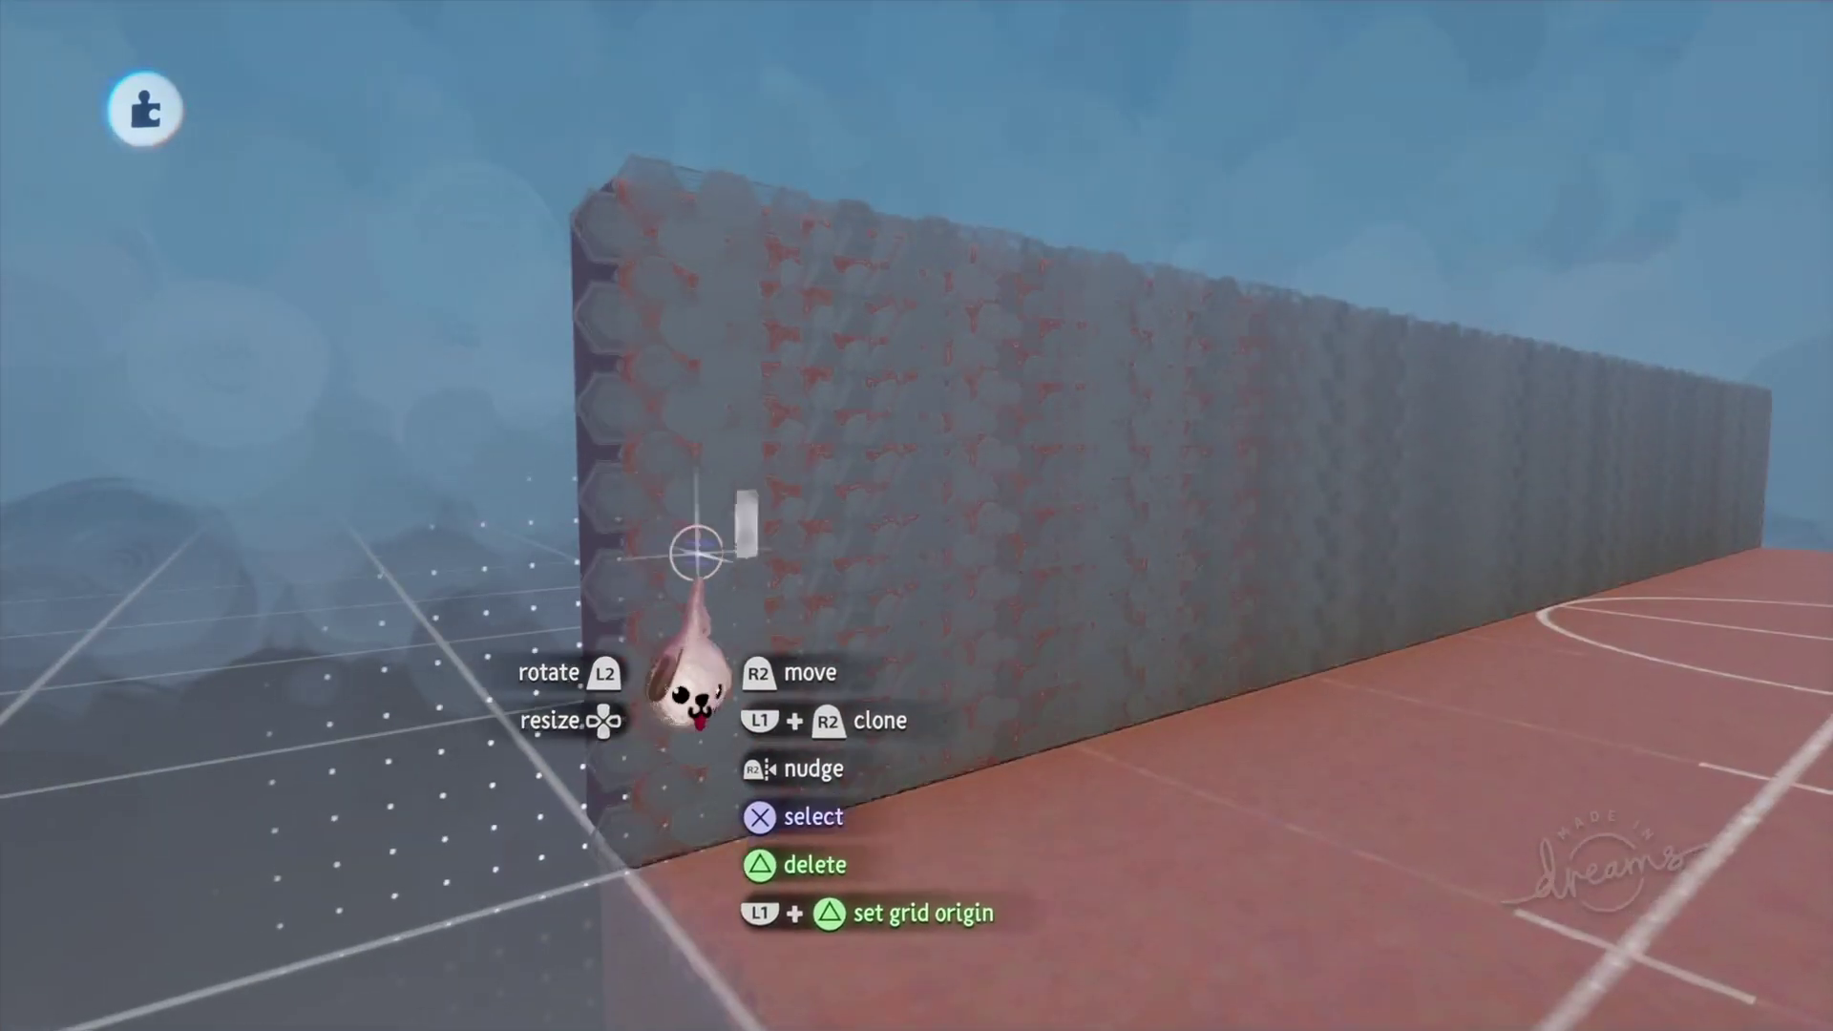
right_click(704, 532)
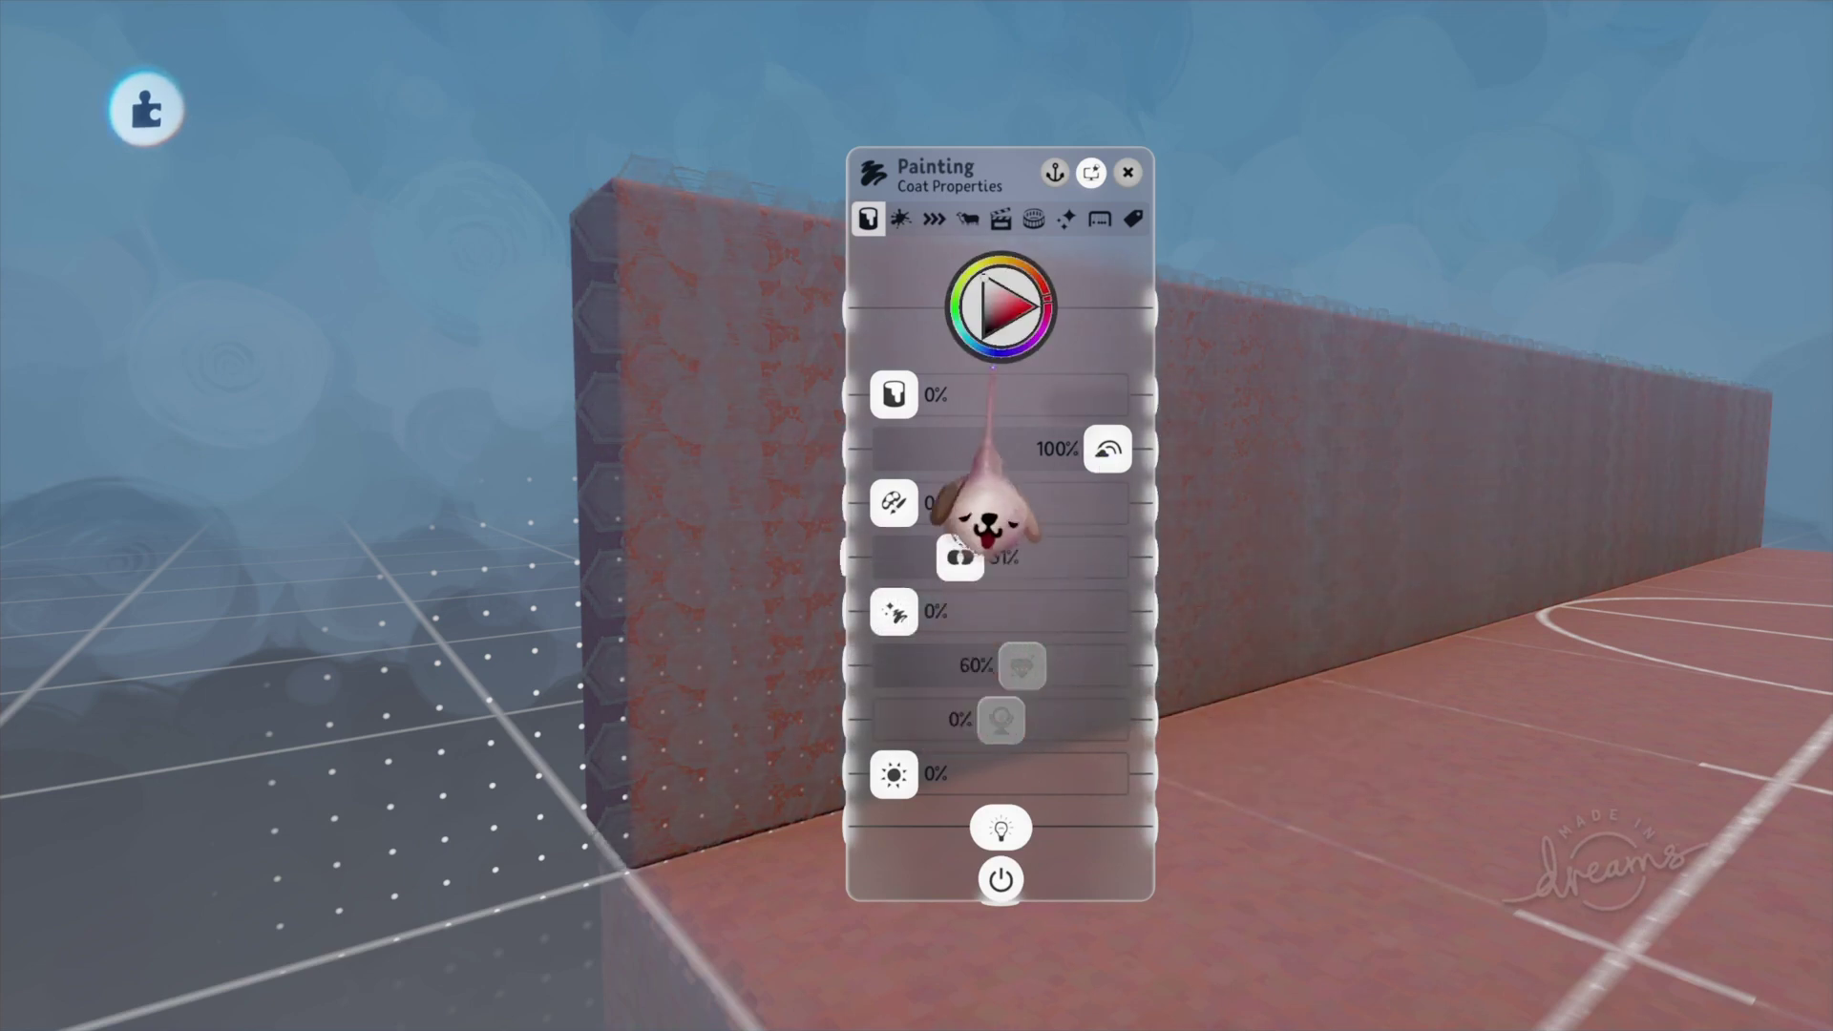
drag(931, 559, 935, 560)
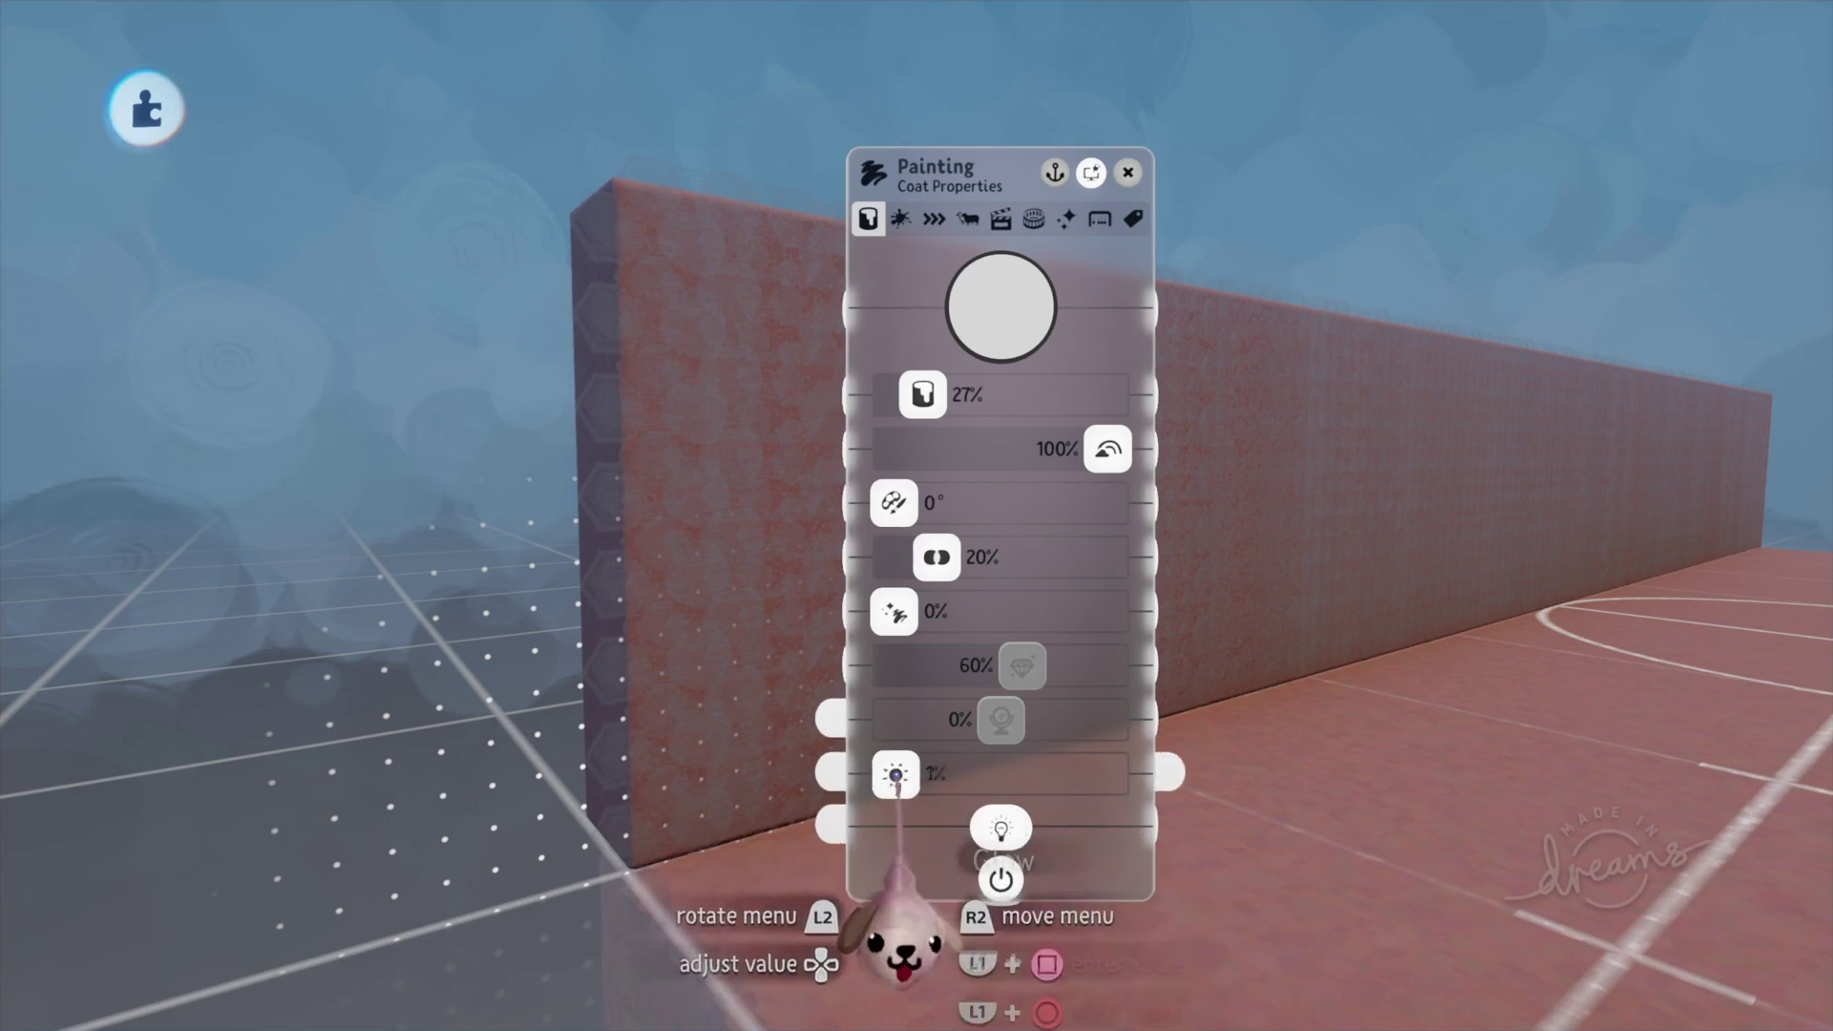
drag(894, 785, 912, 781)
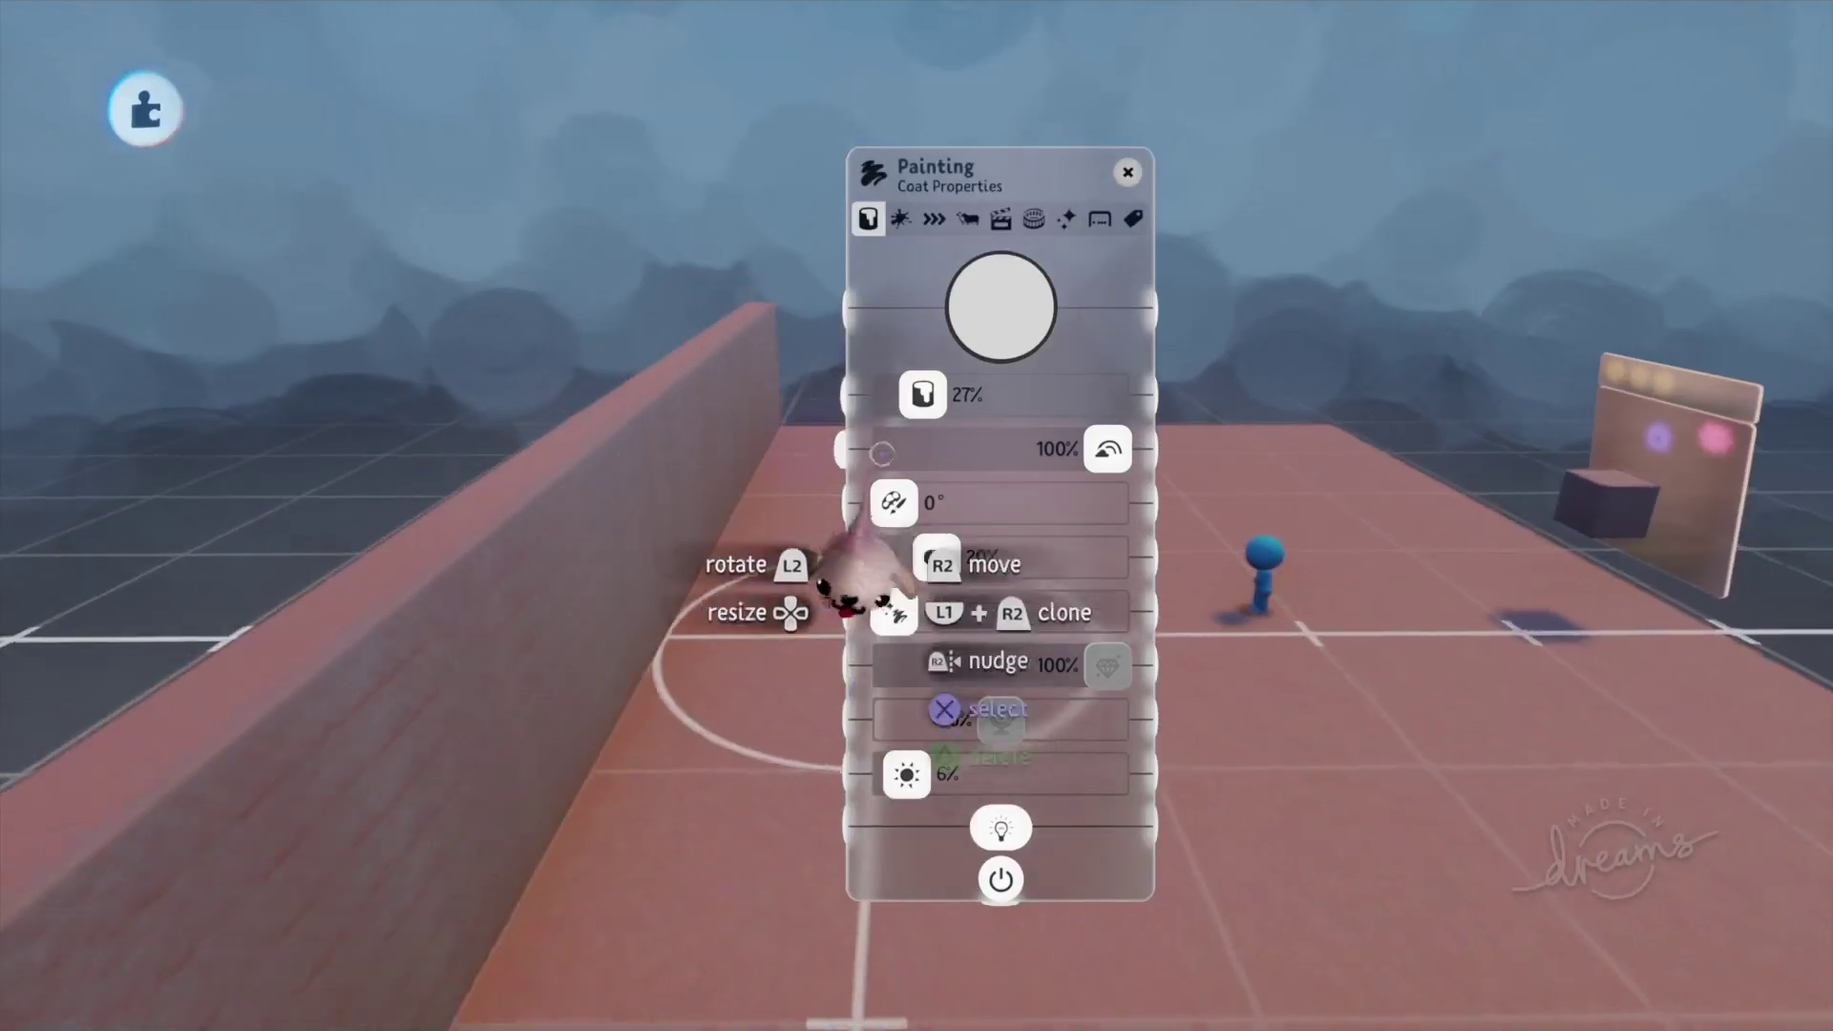
Move the painting's properties clear of the wall and group the painting with the wall sculpture.
drag(944, 555, 1389, 571)
middle_drag(1385, 571, 864, 794)
click(849, 791)
drag(841, 788, 894, 754)
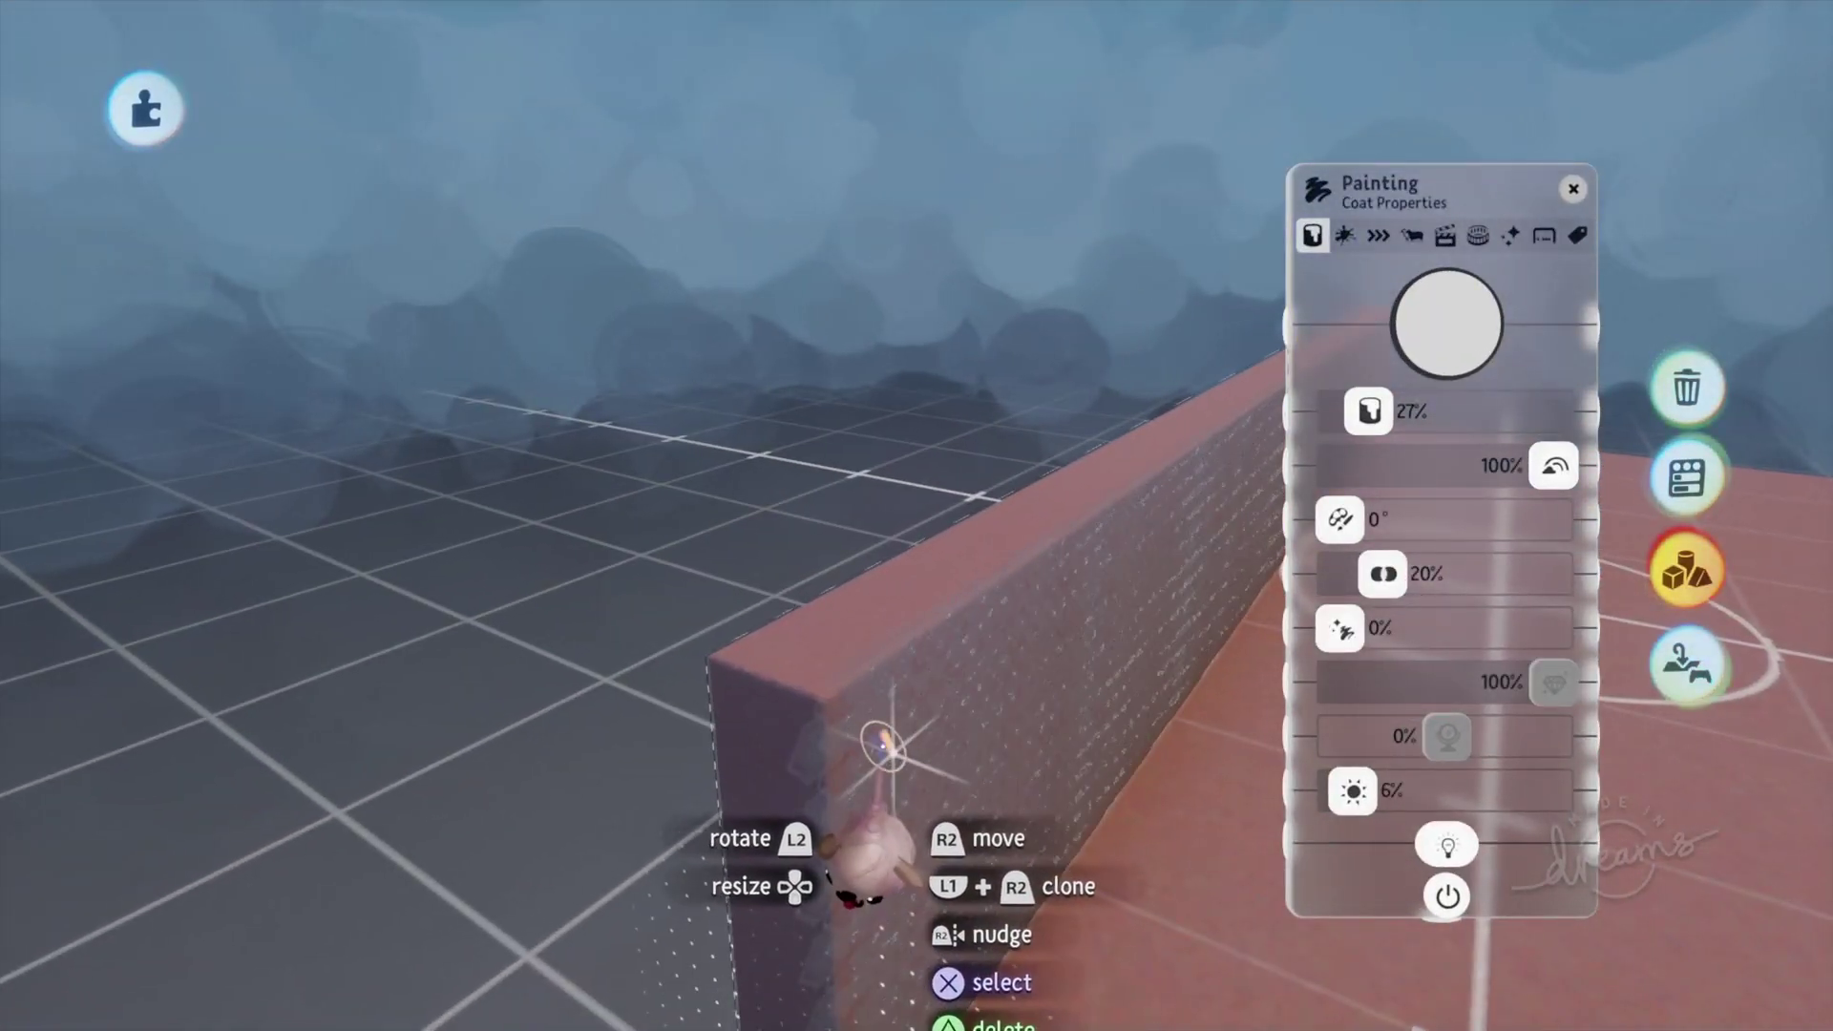
click(883, 745)
Turn off Visible in the physical properties of the wall sculpture inside the group.
middle_drag(786, 708, 901, 737)
click(901, 736)
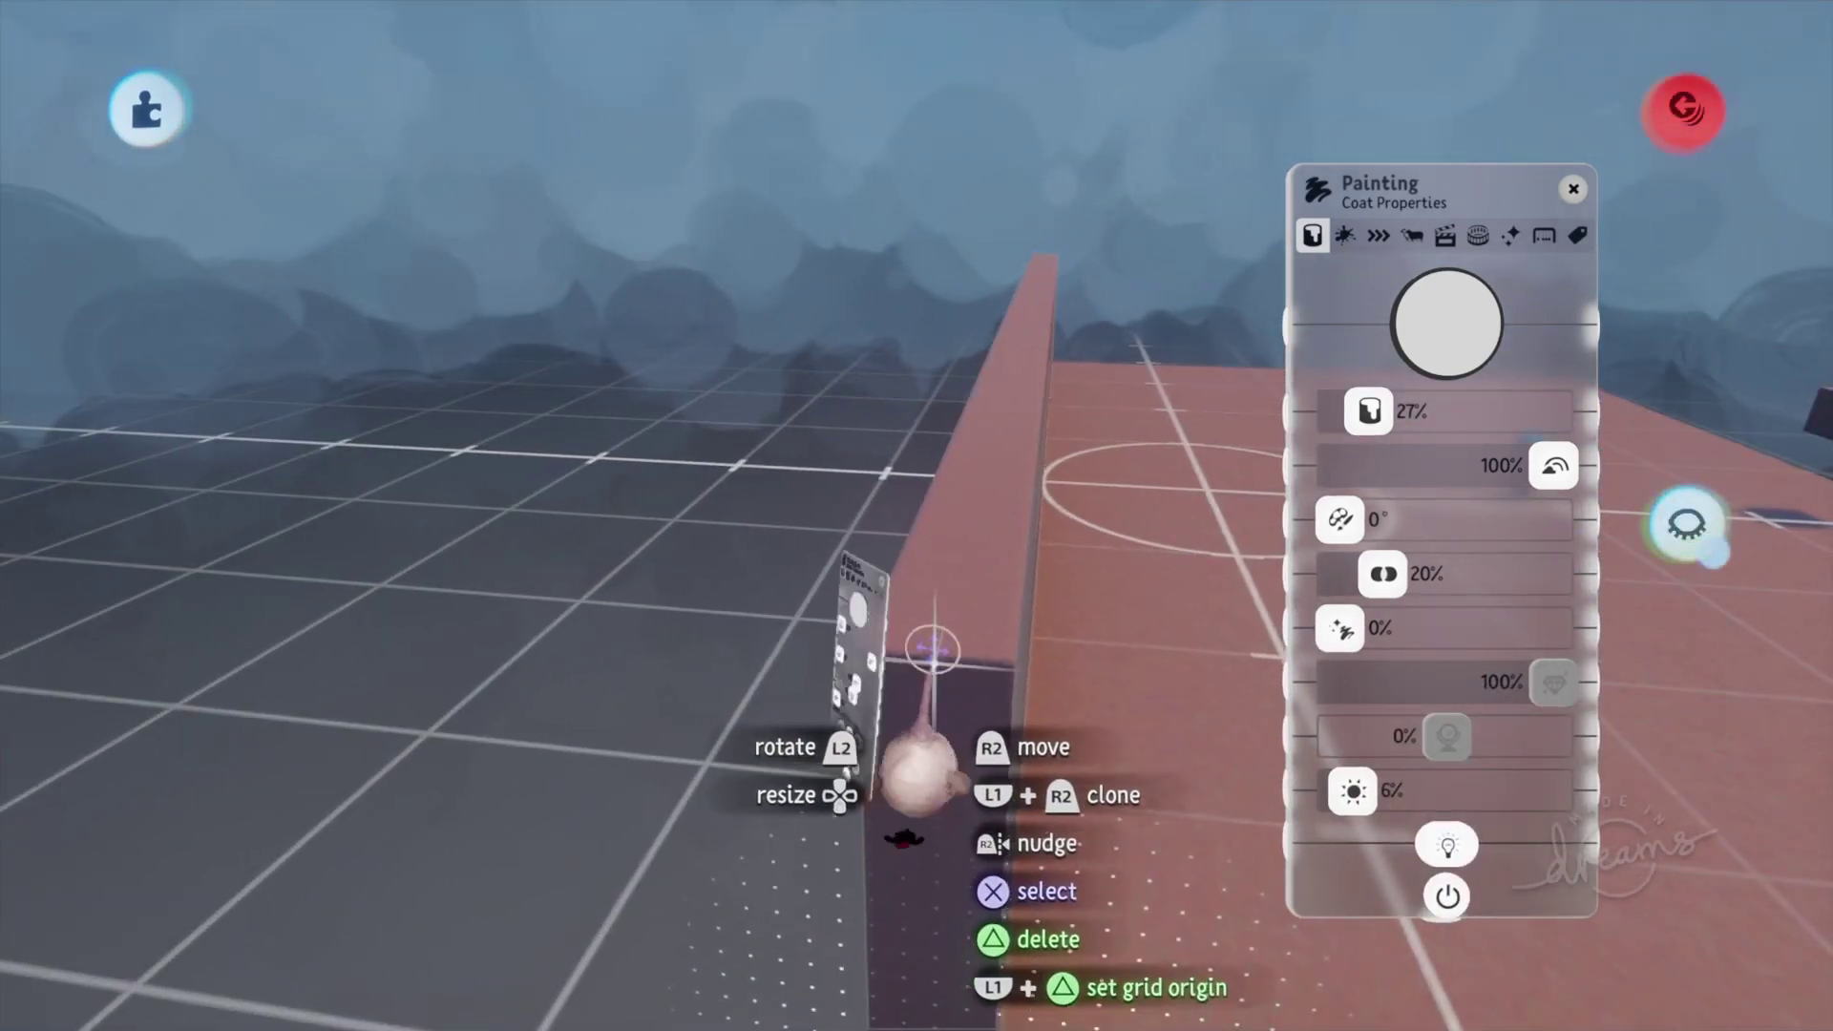
click(702, 305)
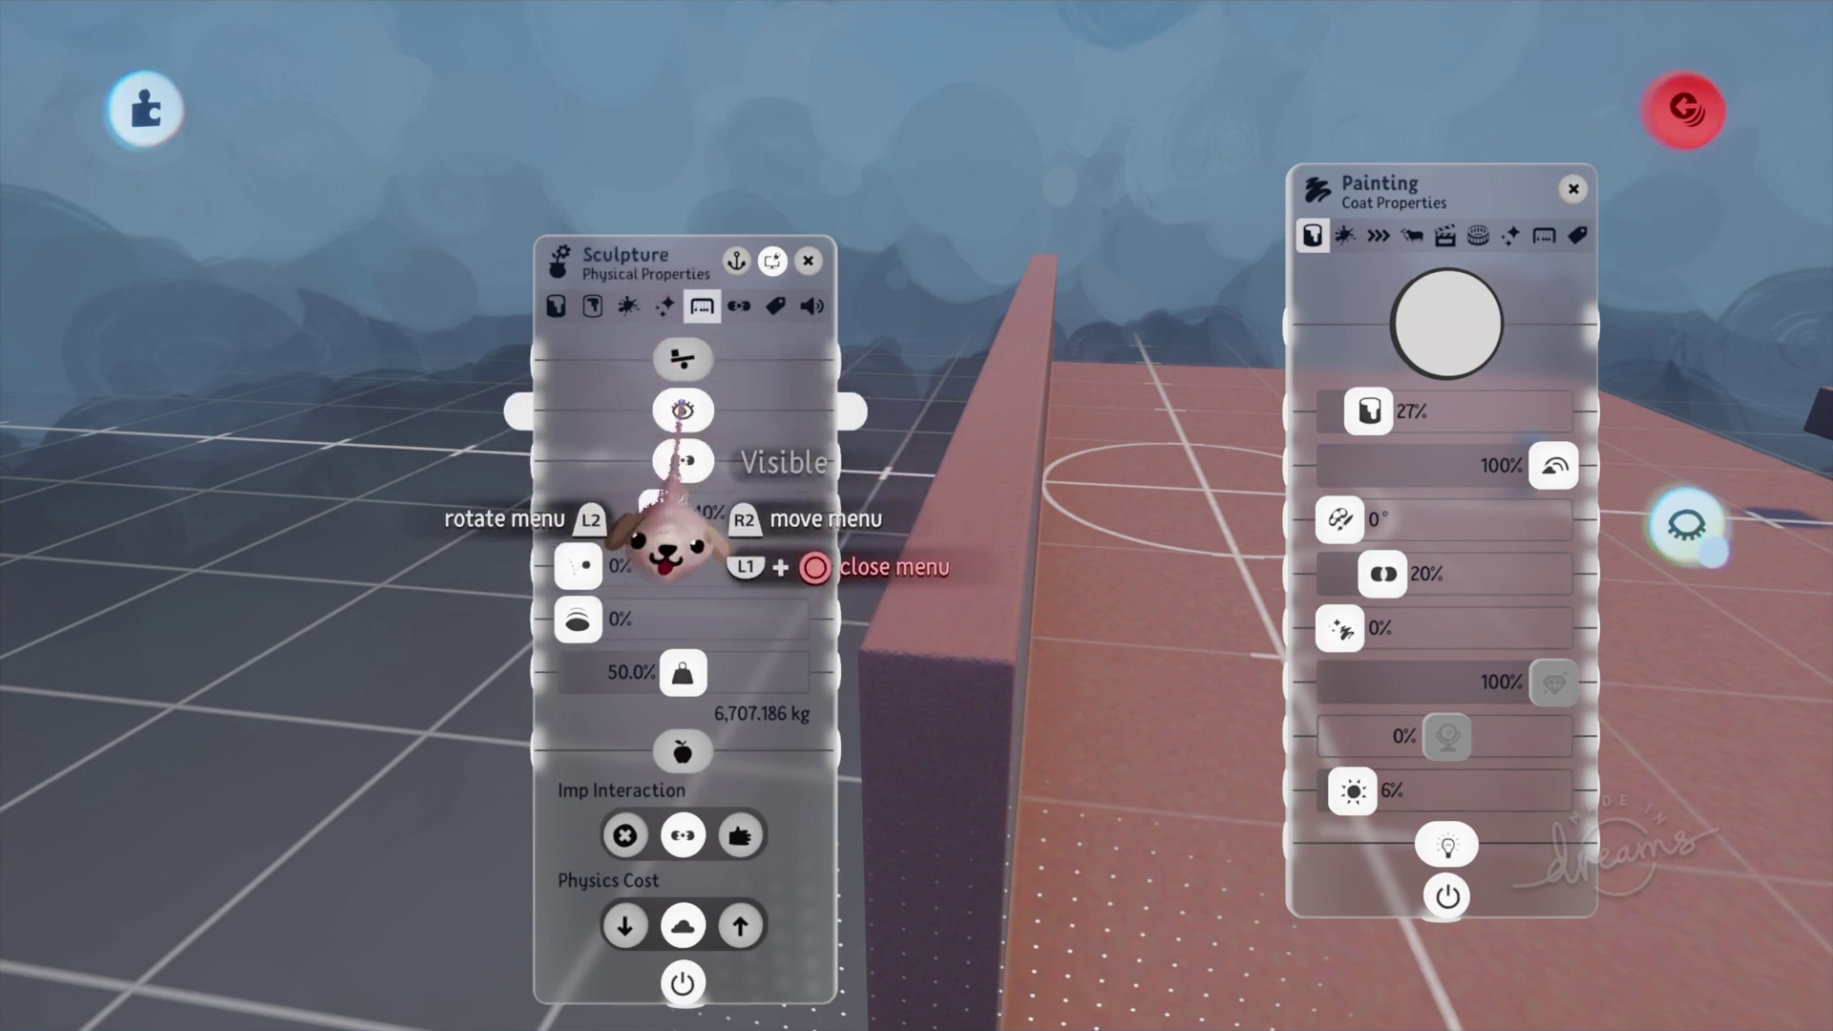
key(Escape)
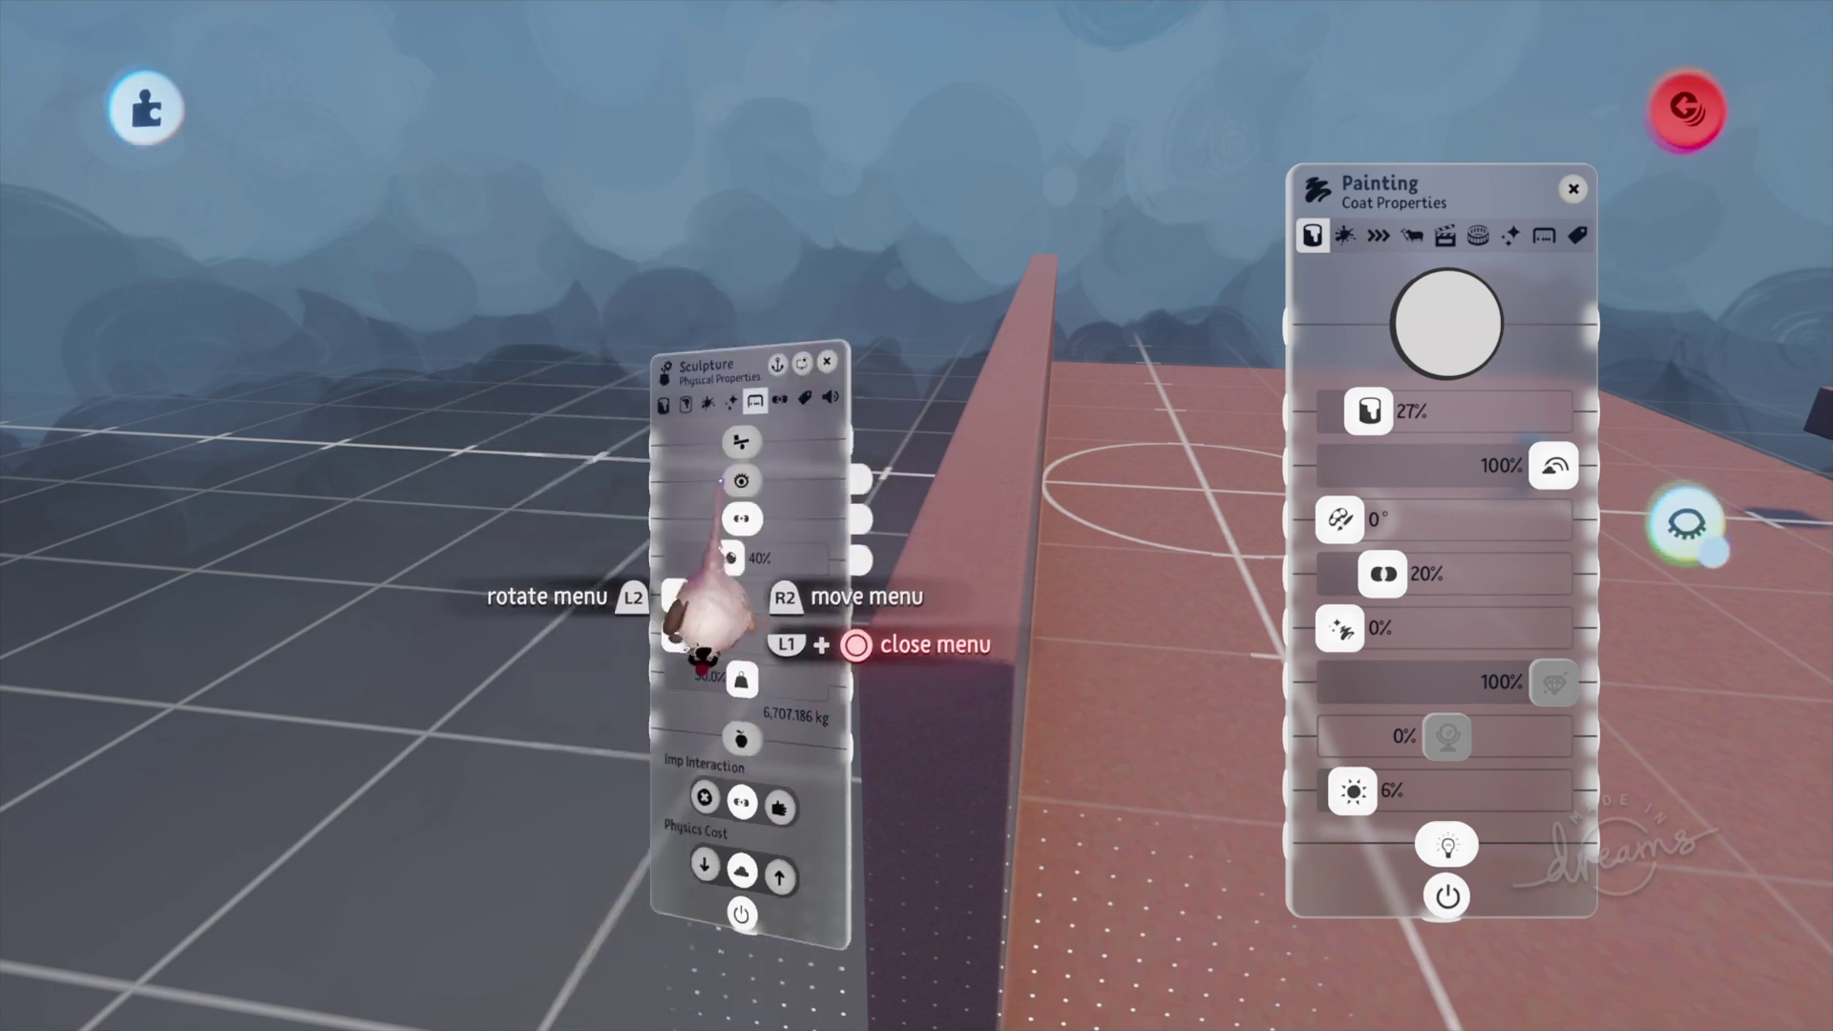
middle_drag(664, 409, 845, 452)
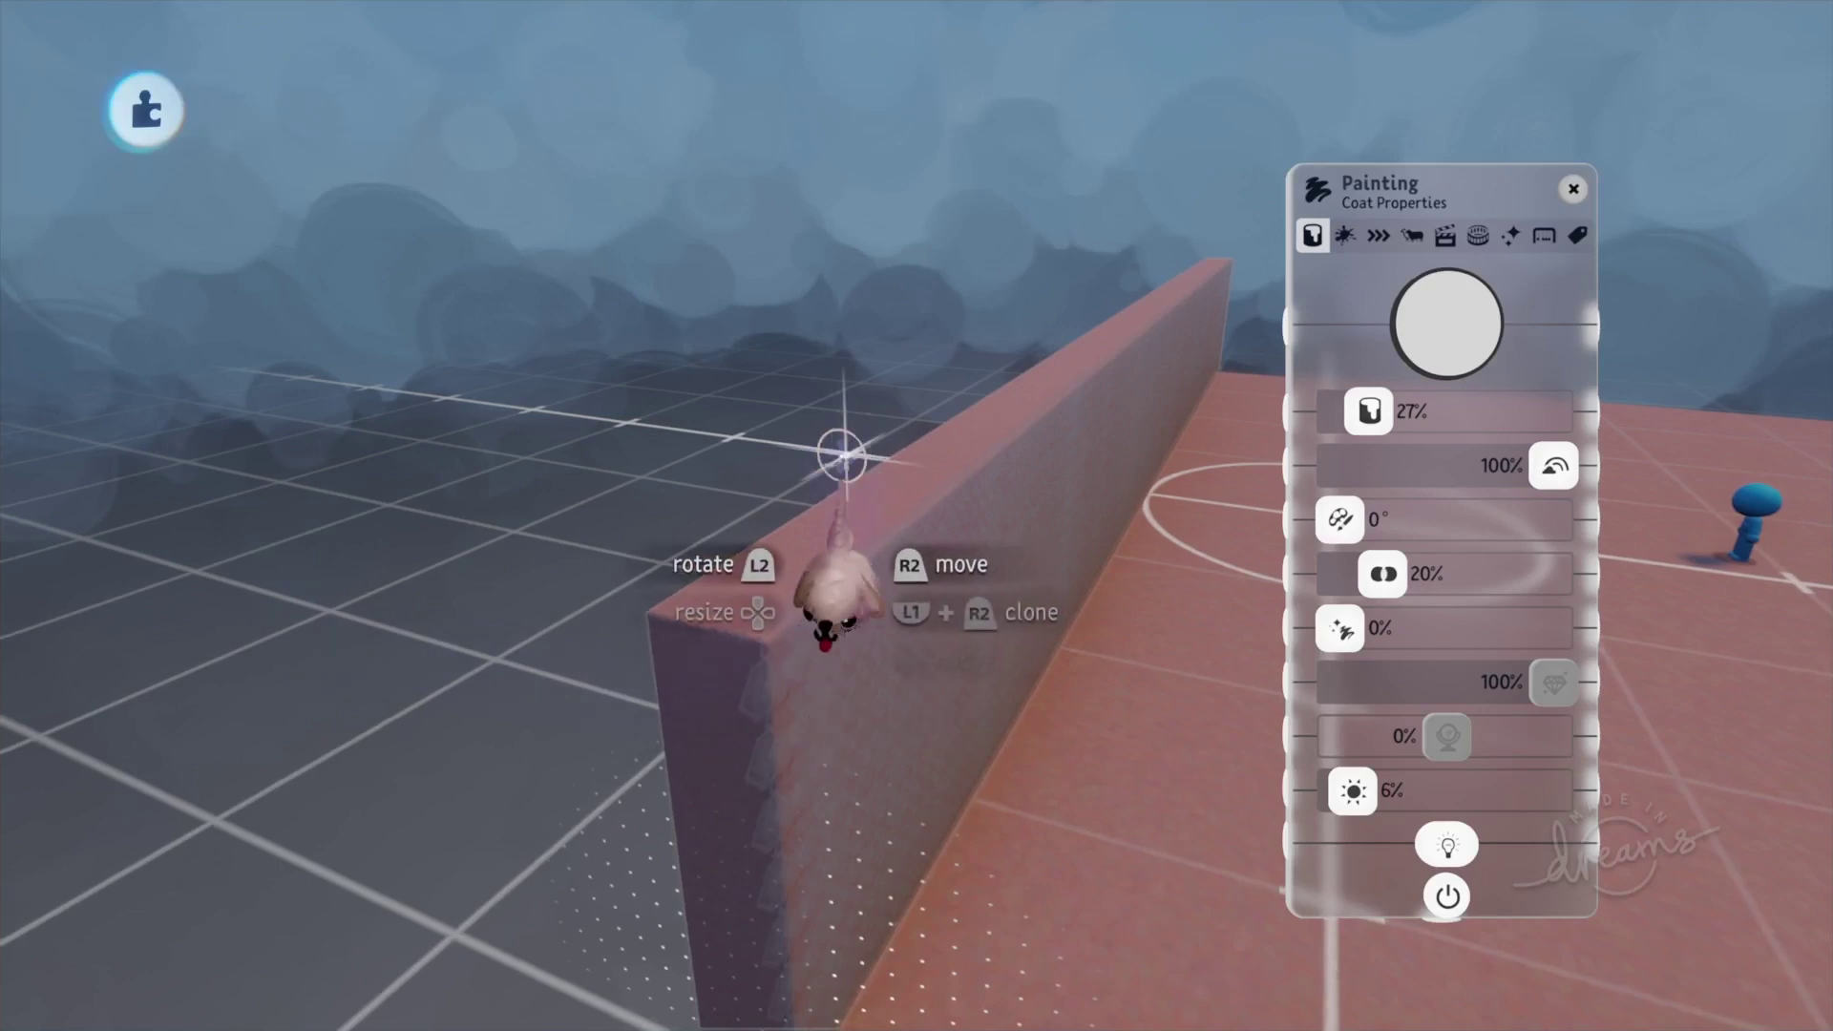
Label the wall group as Scenery and wire its Detected output to the painting's Opacity input.
click(821, 561)
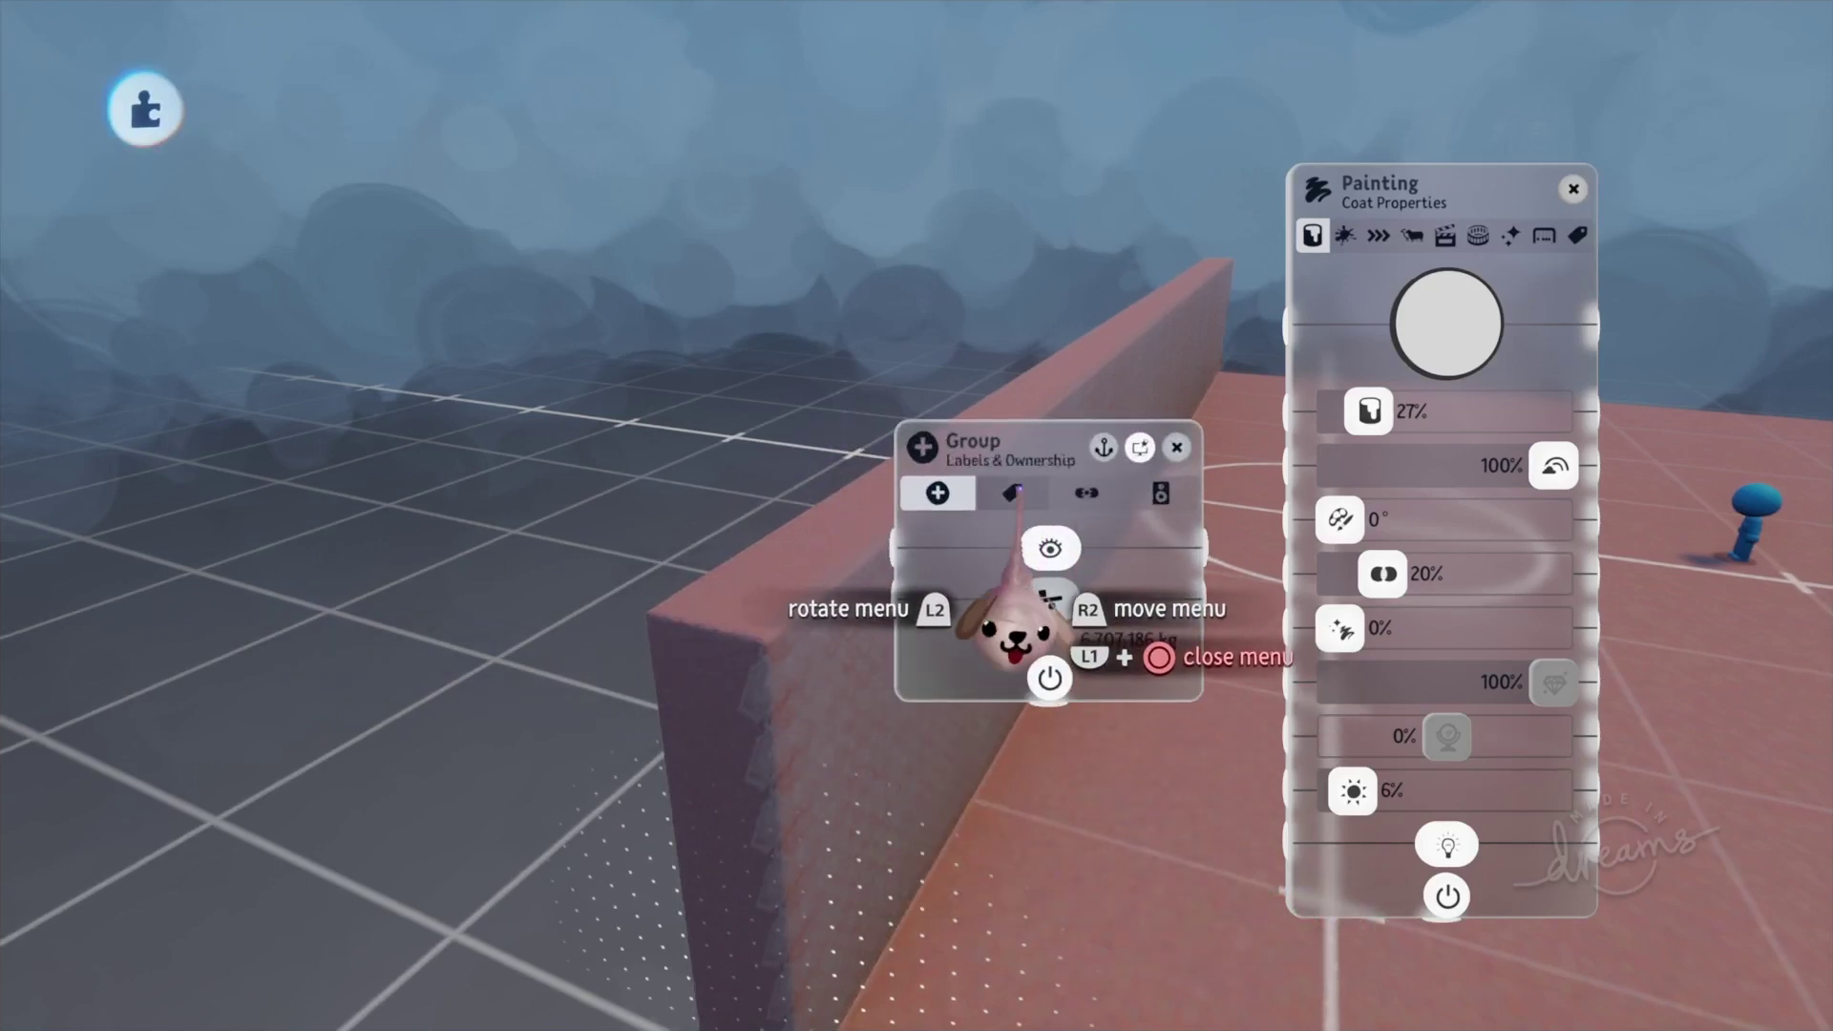
click(1011, 493)
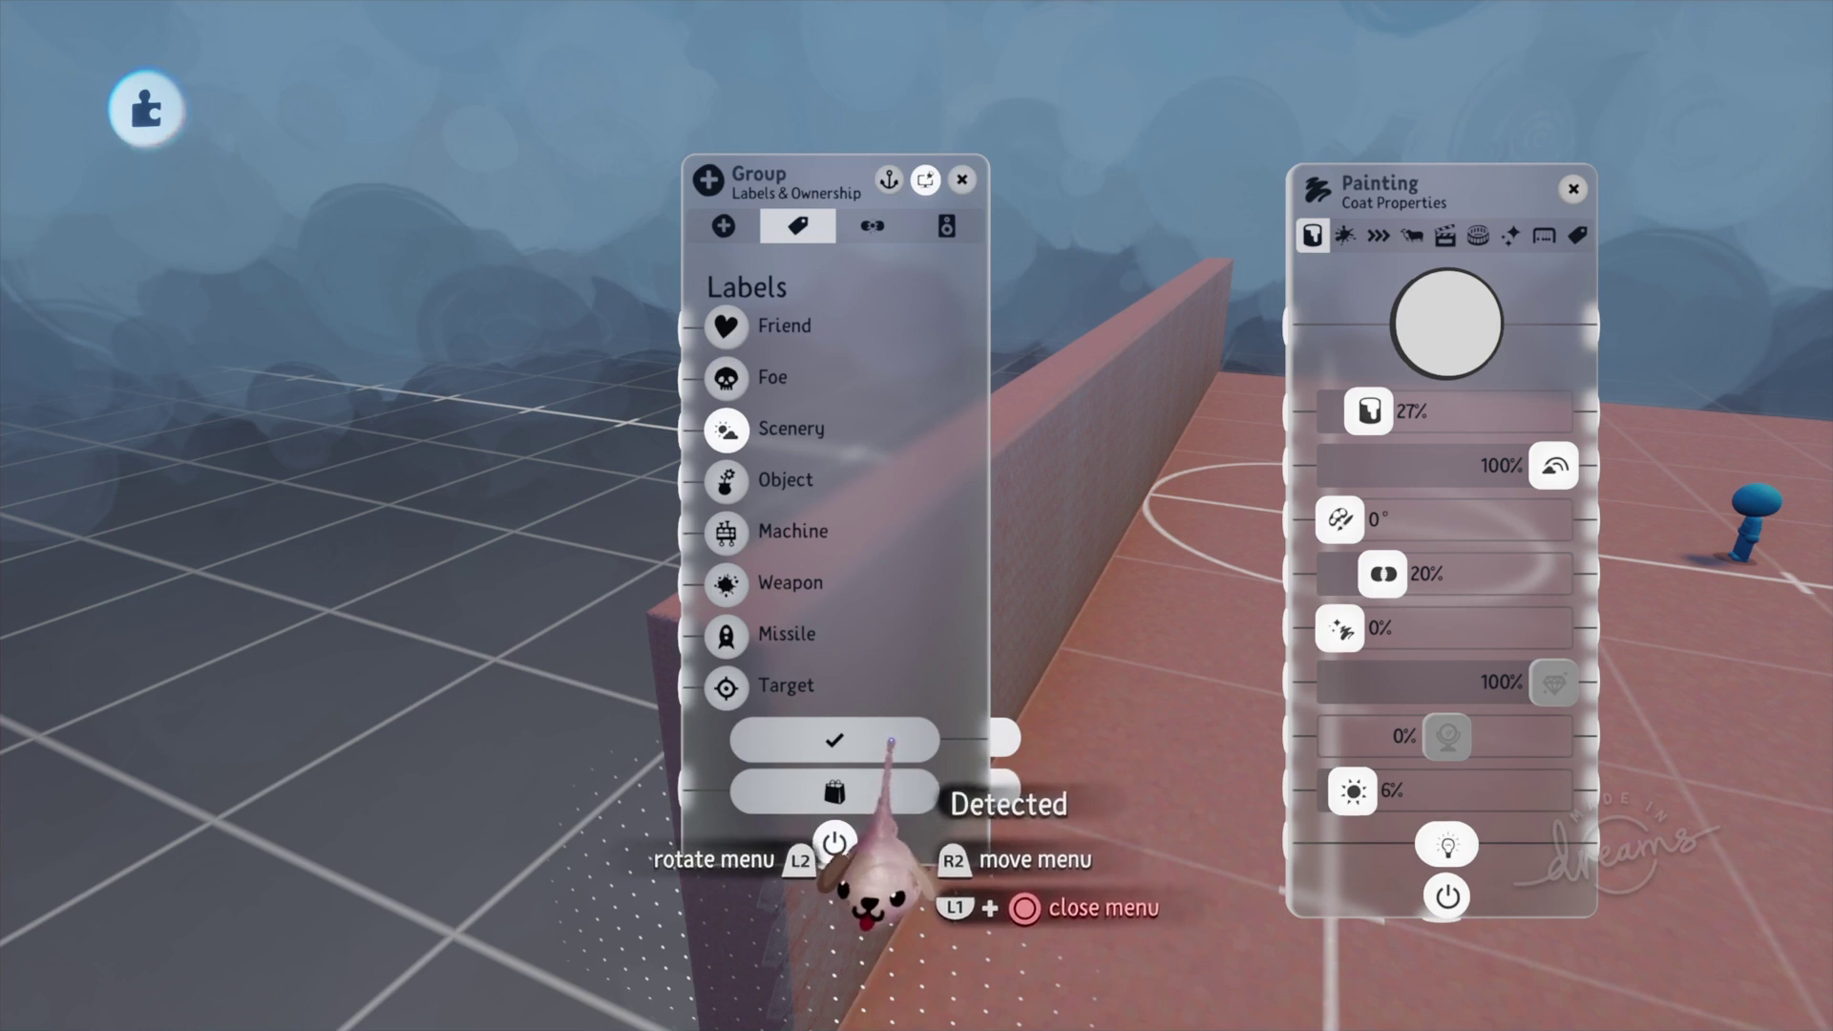
mouse_move(996, 737)
mouse_down()
mouse_move(1159, 736)
mouse_move(1229, 609)
mouse_move(1272, 573)
mouse_up()
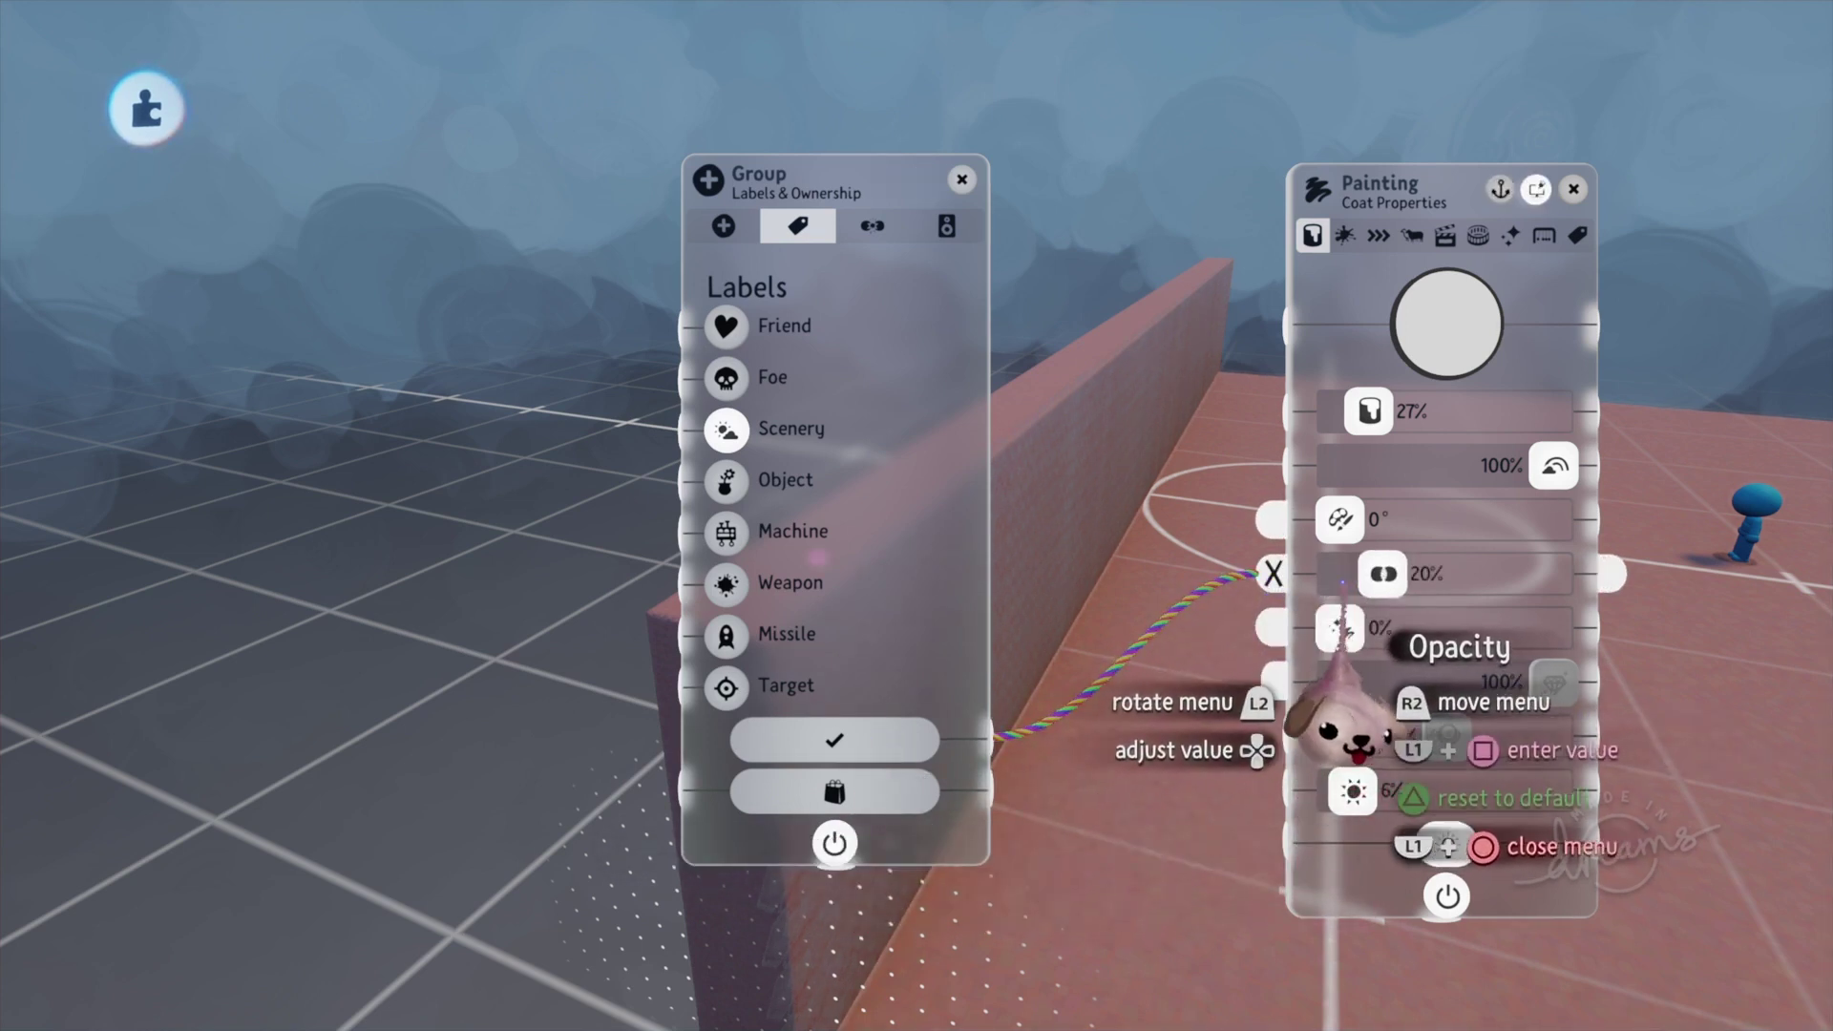
key(Escape)
key(Escape)
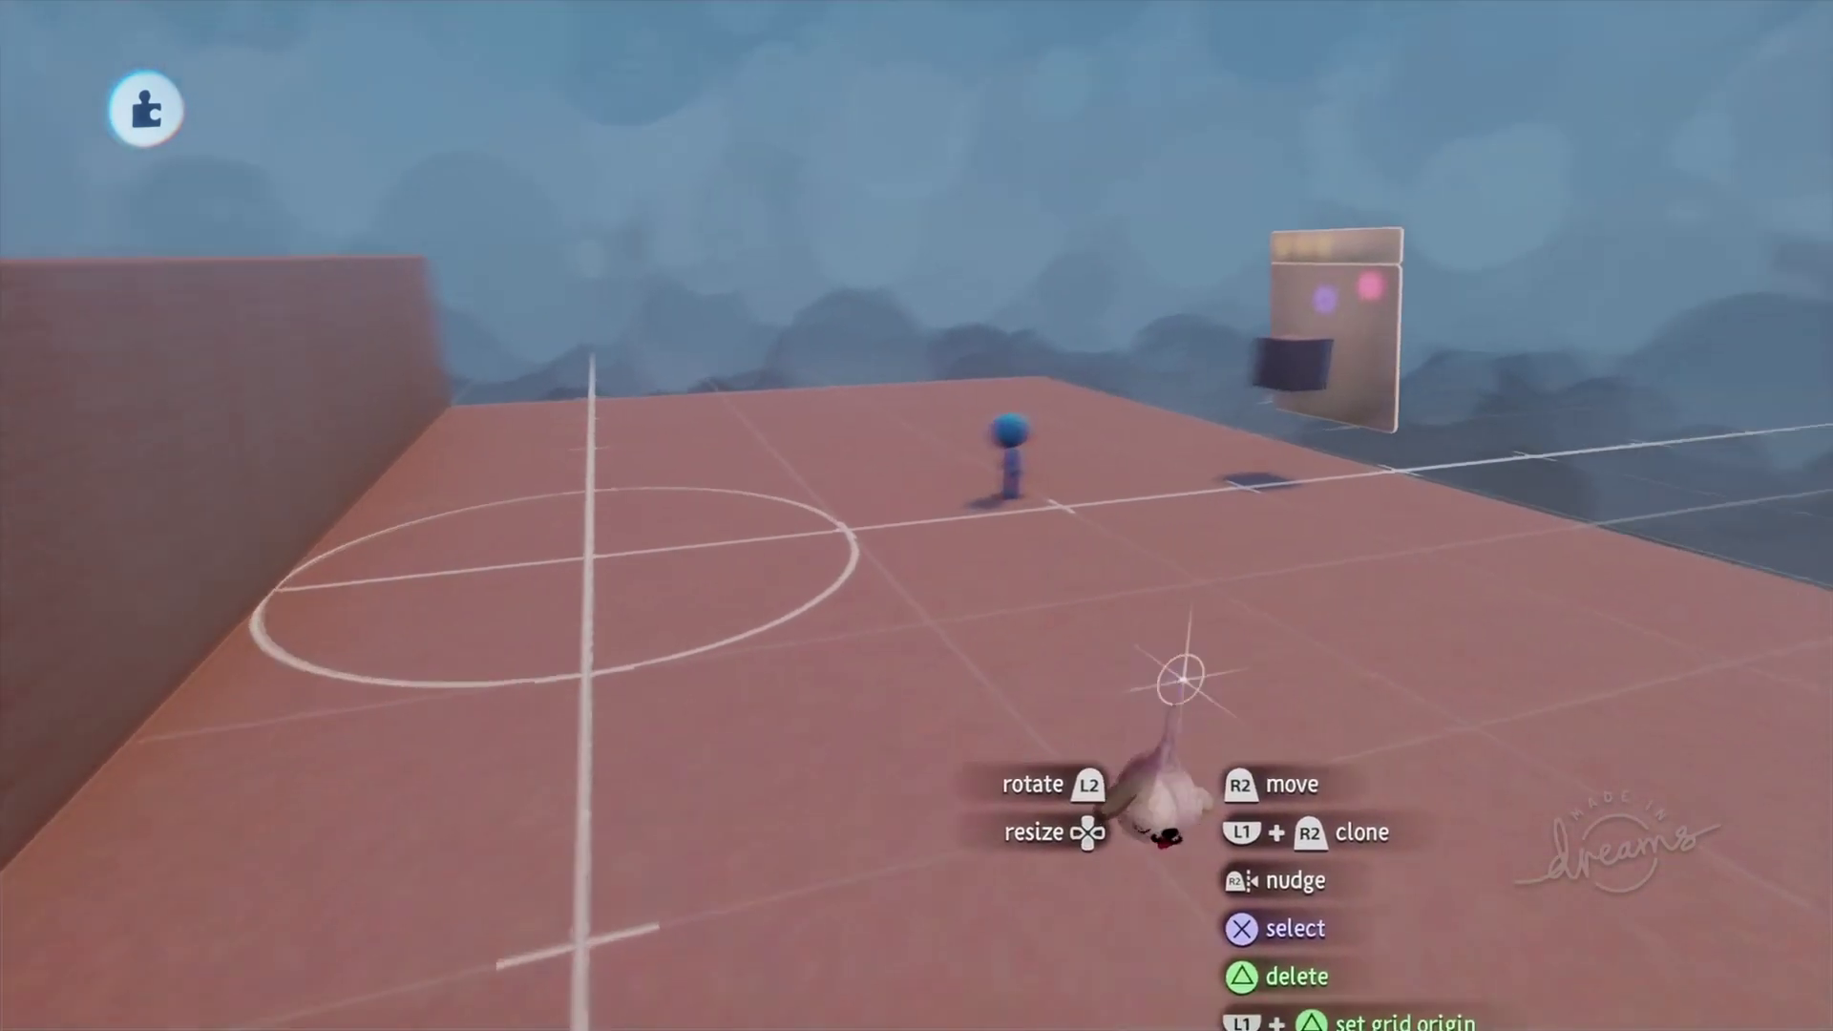
Examine the puppet's Trigger Zone, including its things to detect, detection mode and selected labels.
middle_drag(1182, 678, 908, 659)
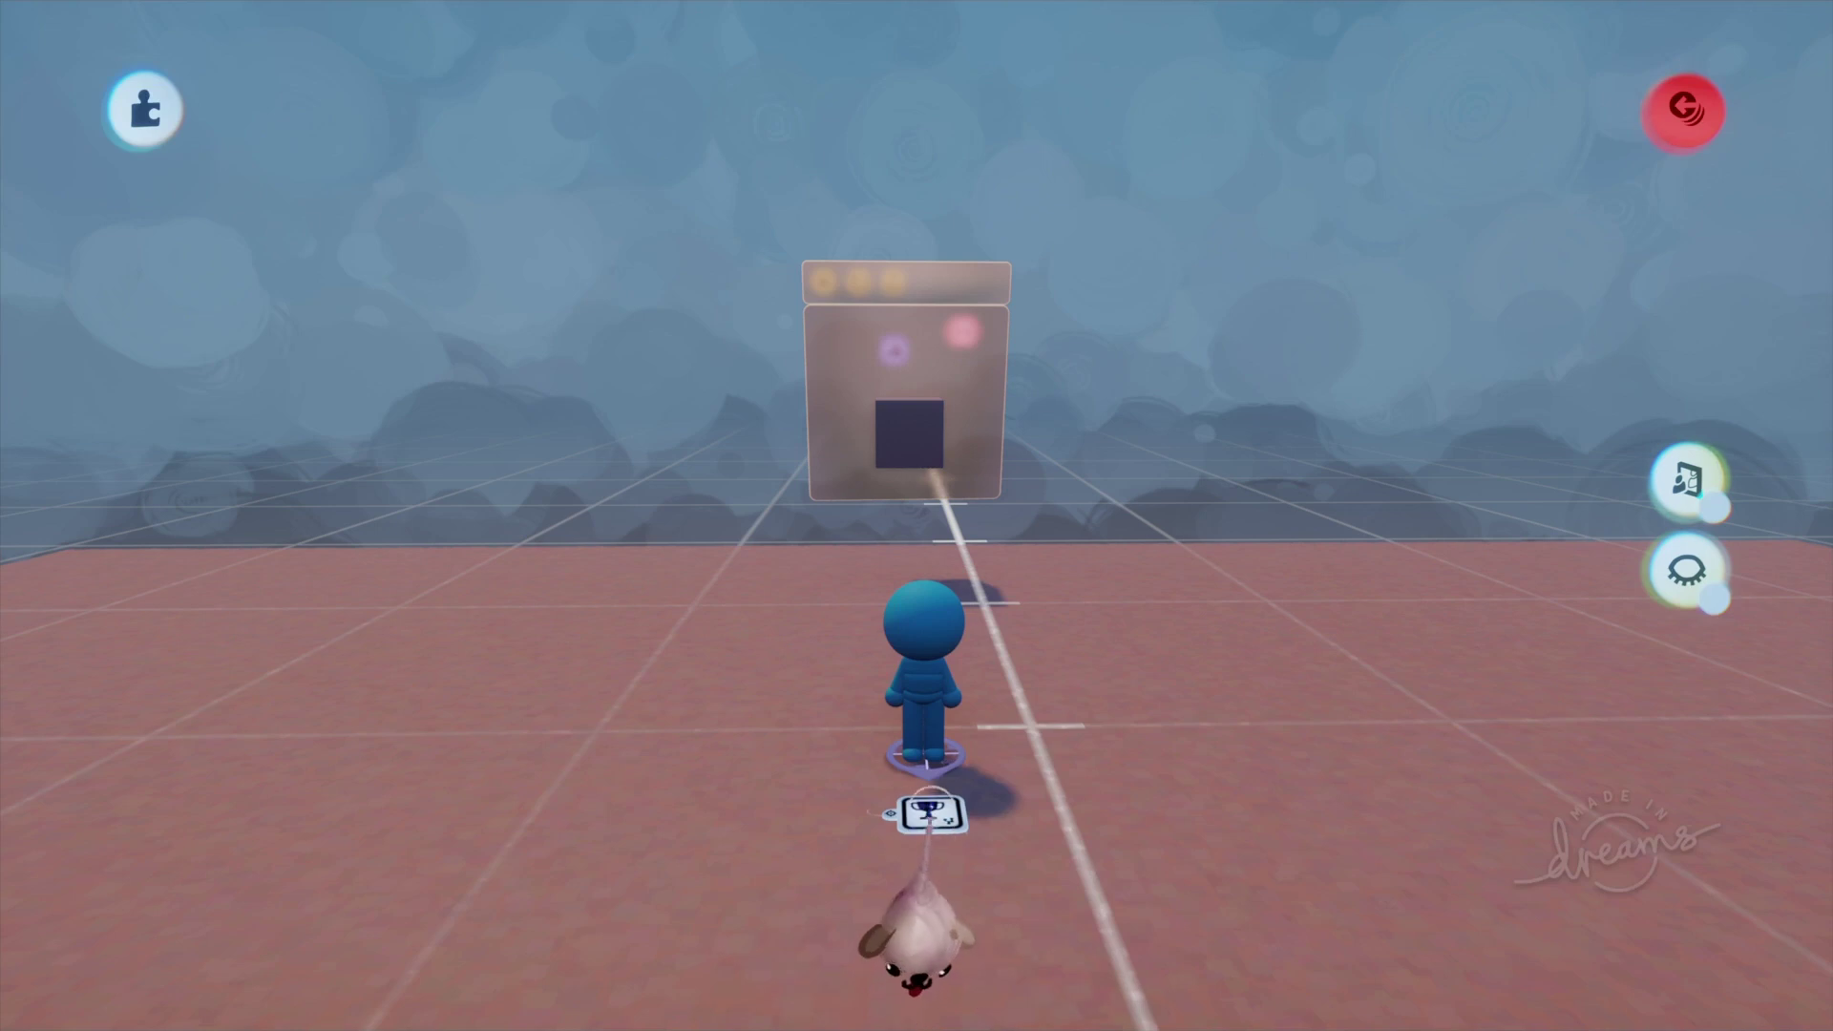
click(928, 815)
middle_drag(836, 769, 888, 728)
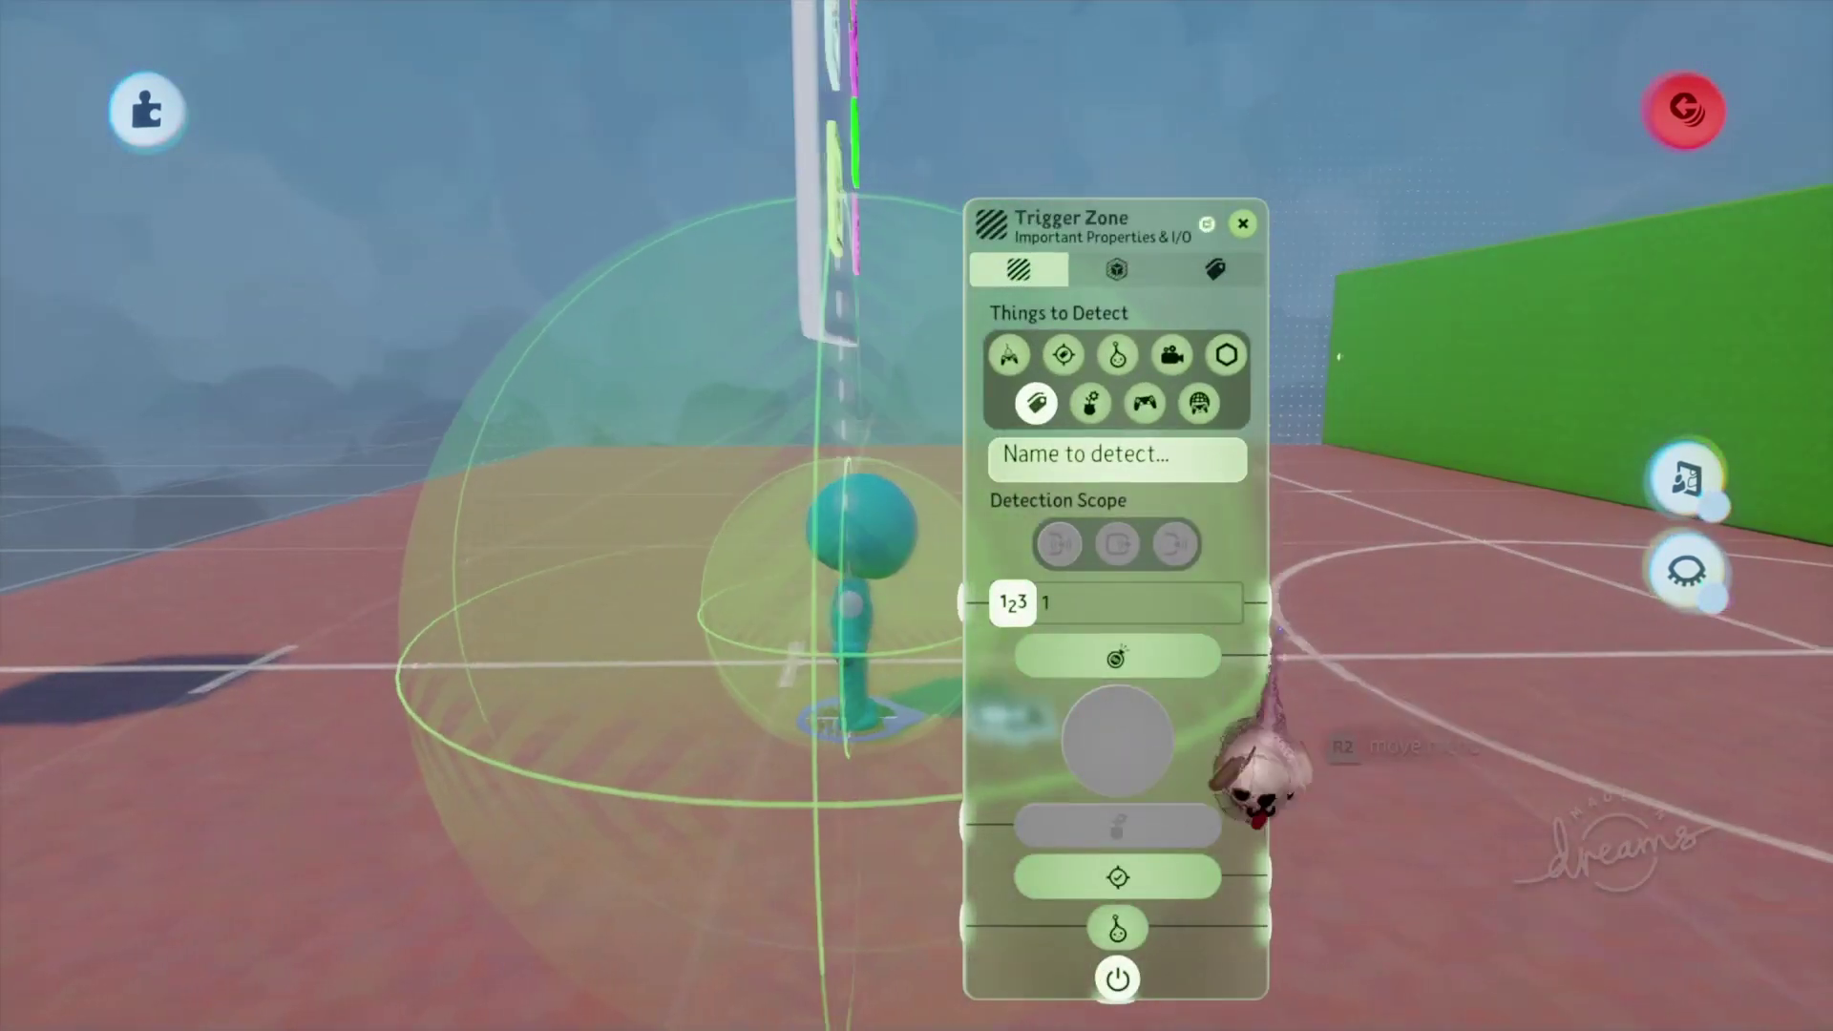
middle_drag(1270, 669, 1097, 573)
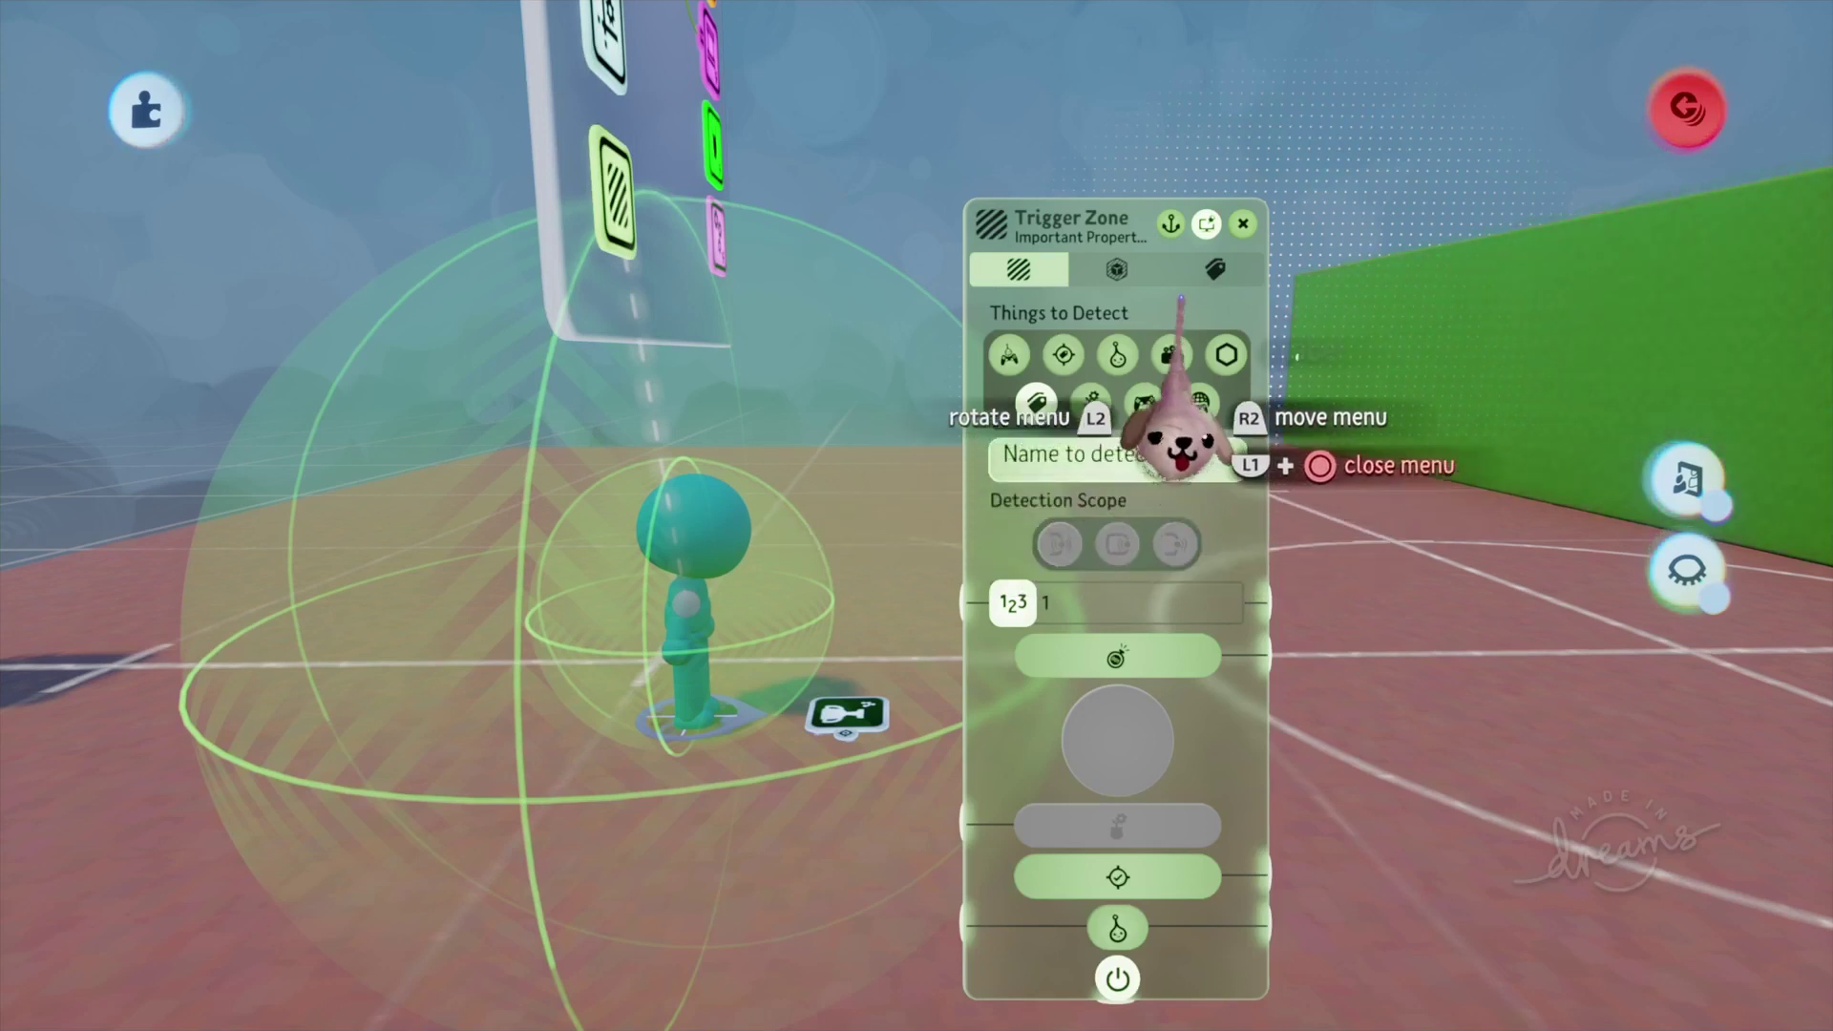
click(1213, 270)
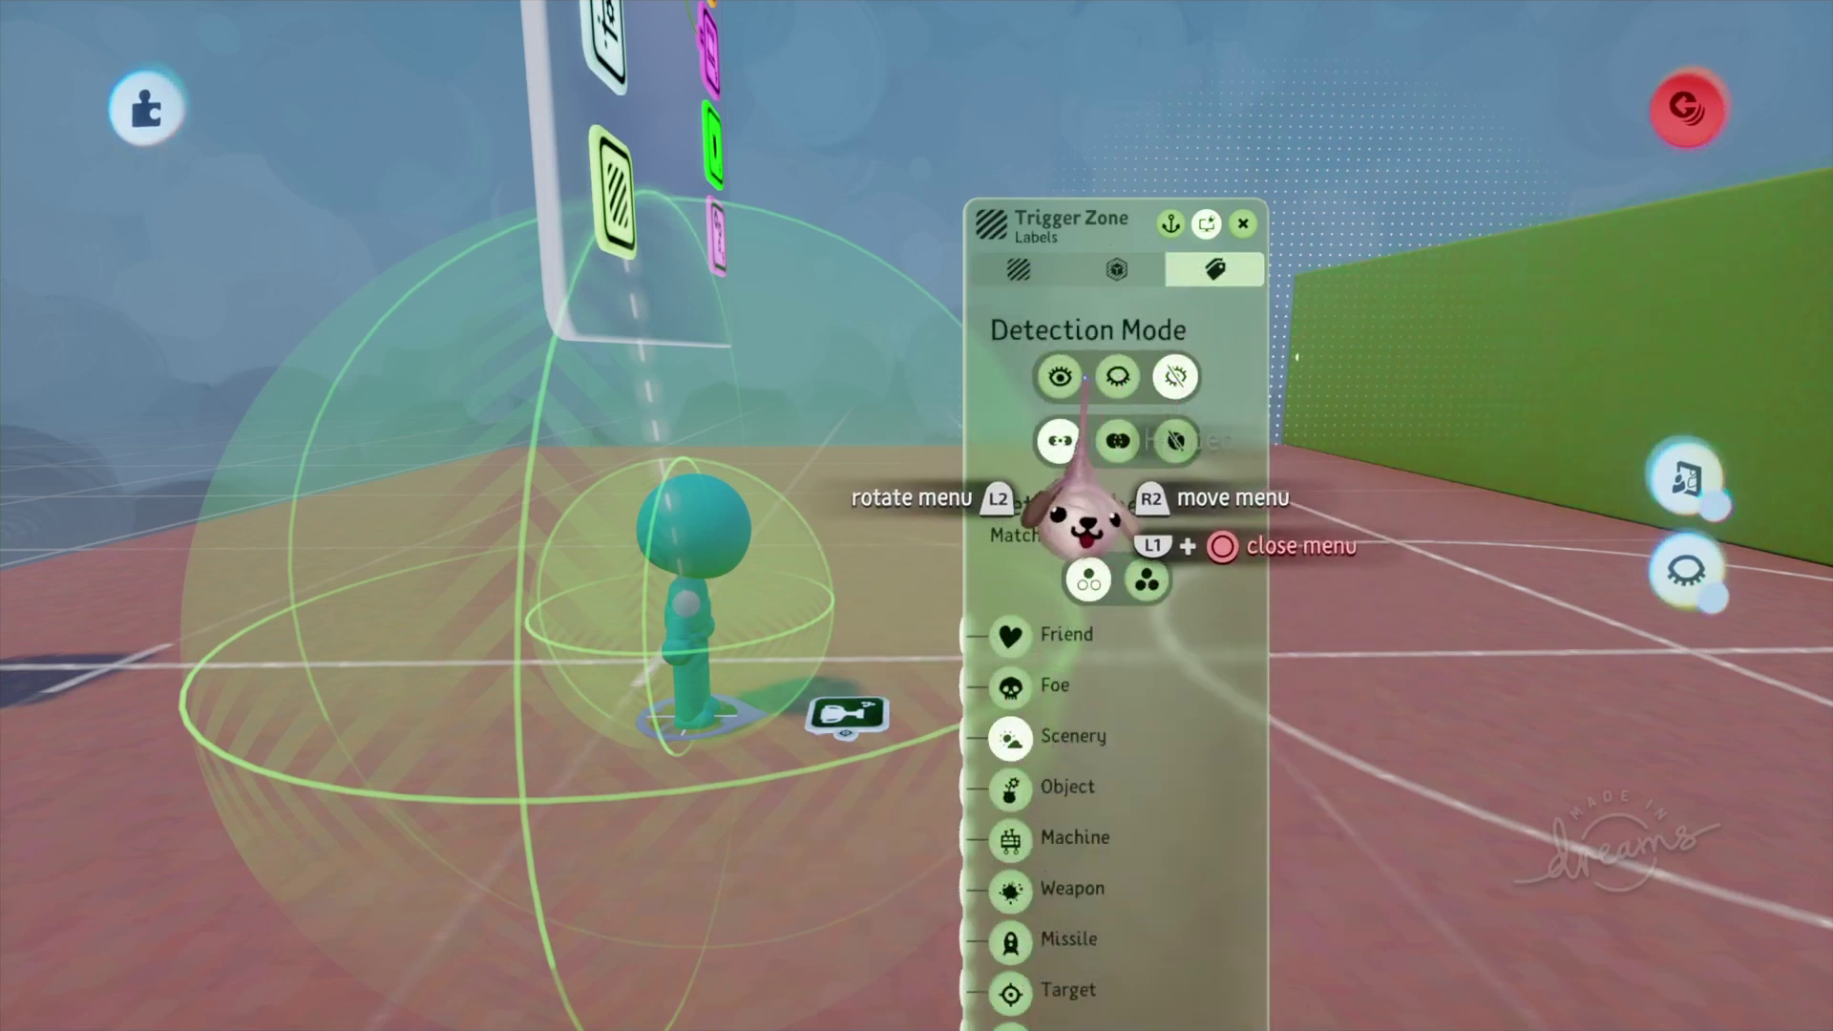
scroll(1107, 589, down, 3)
key(Escape)
Play-test the scene by walking the puppet across the floor to try the wall's proximity effect.
middle_drag(1175, 585, 647, 561)
key(Escape)
click(659, 720)
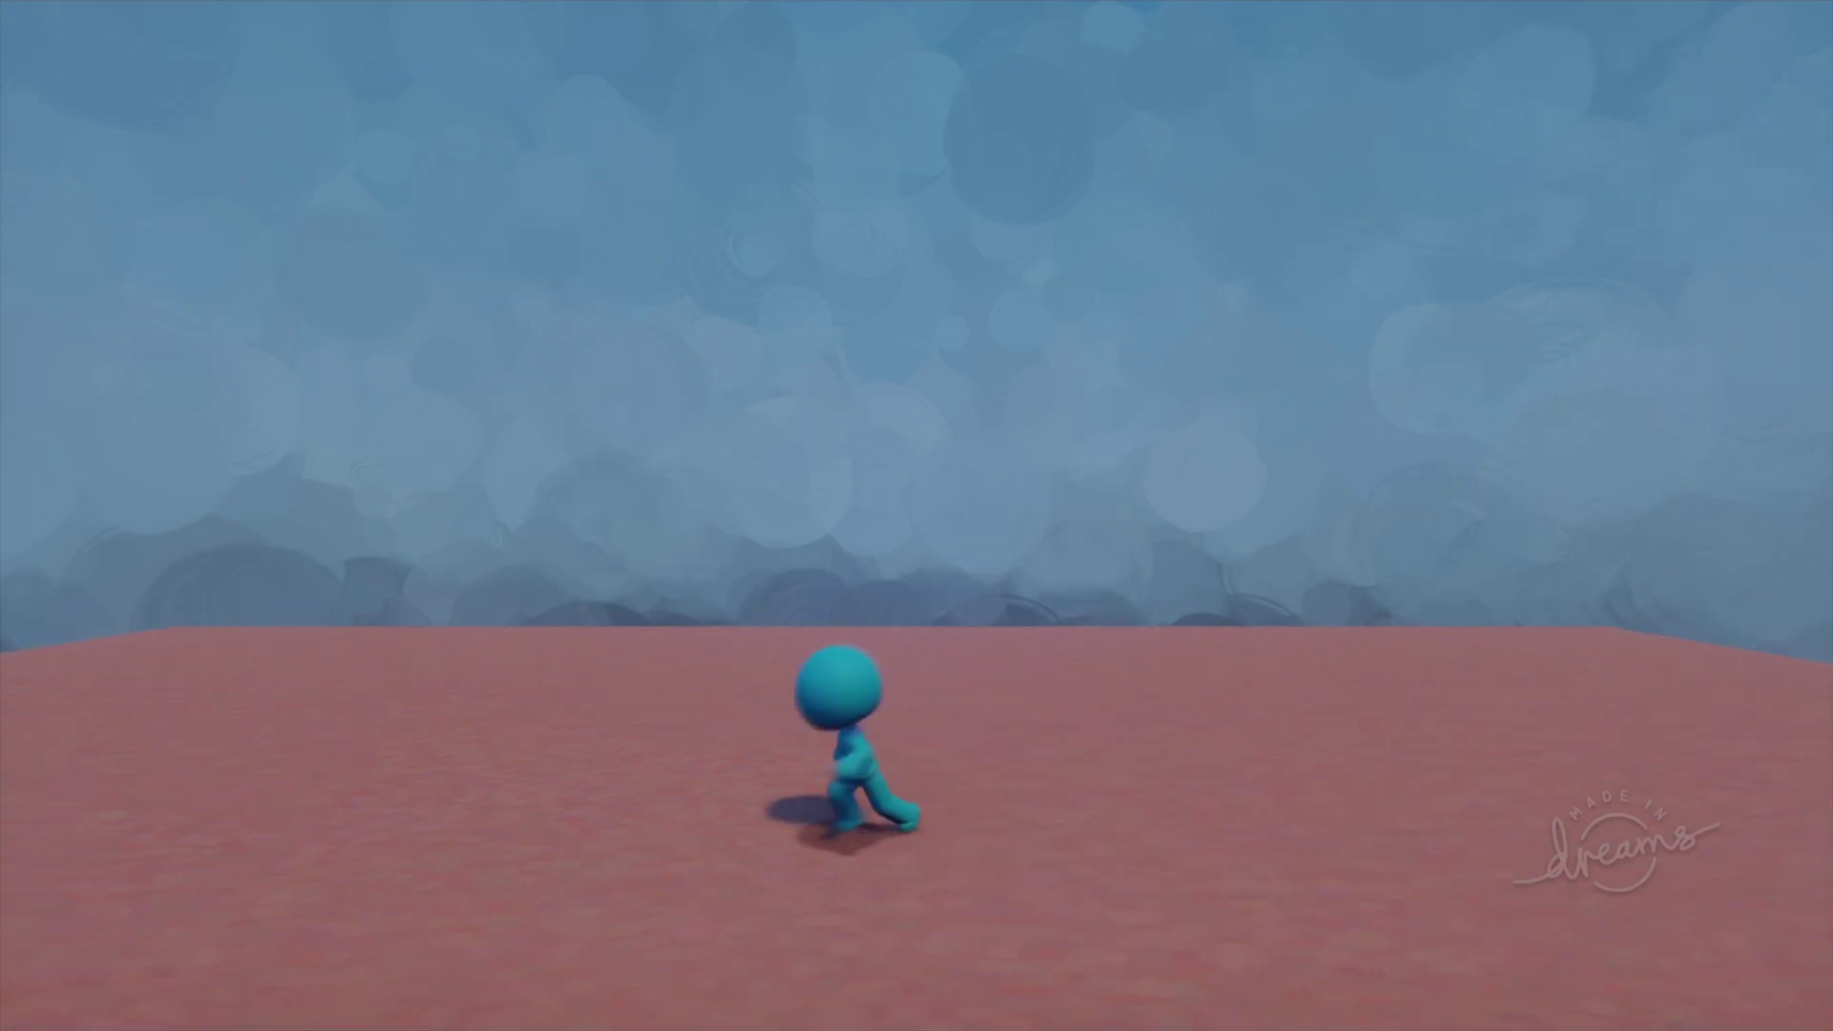
key(w)
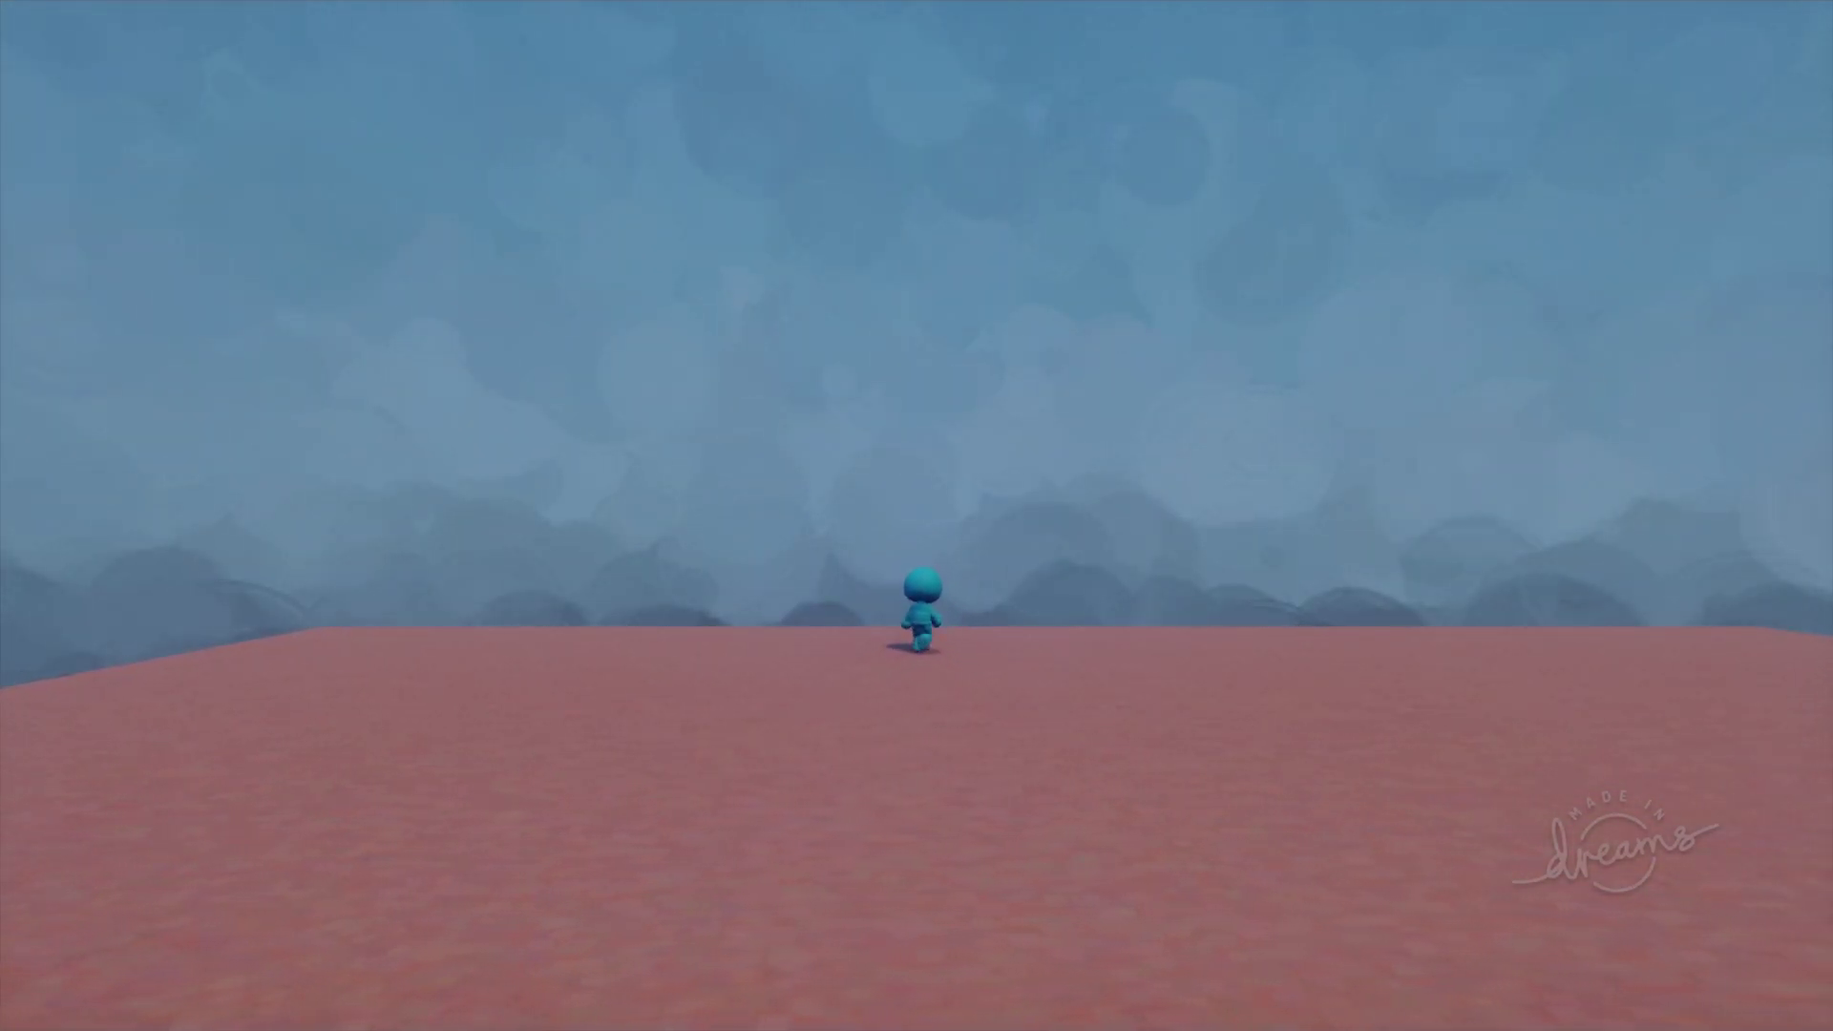
Set the Zone Falloff of the puppet's Trigger Zone to 4.1 m.
key(Escape)
click(592, 724)
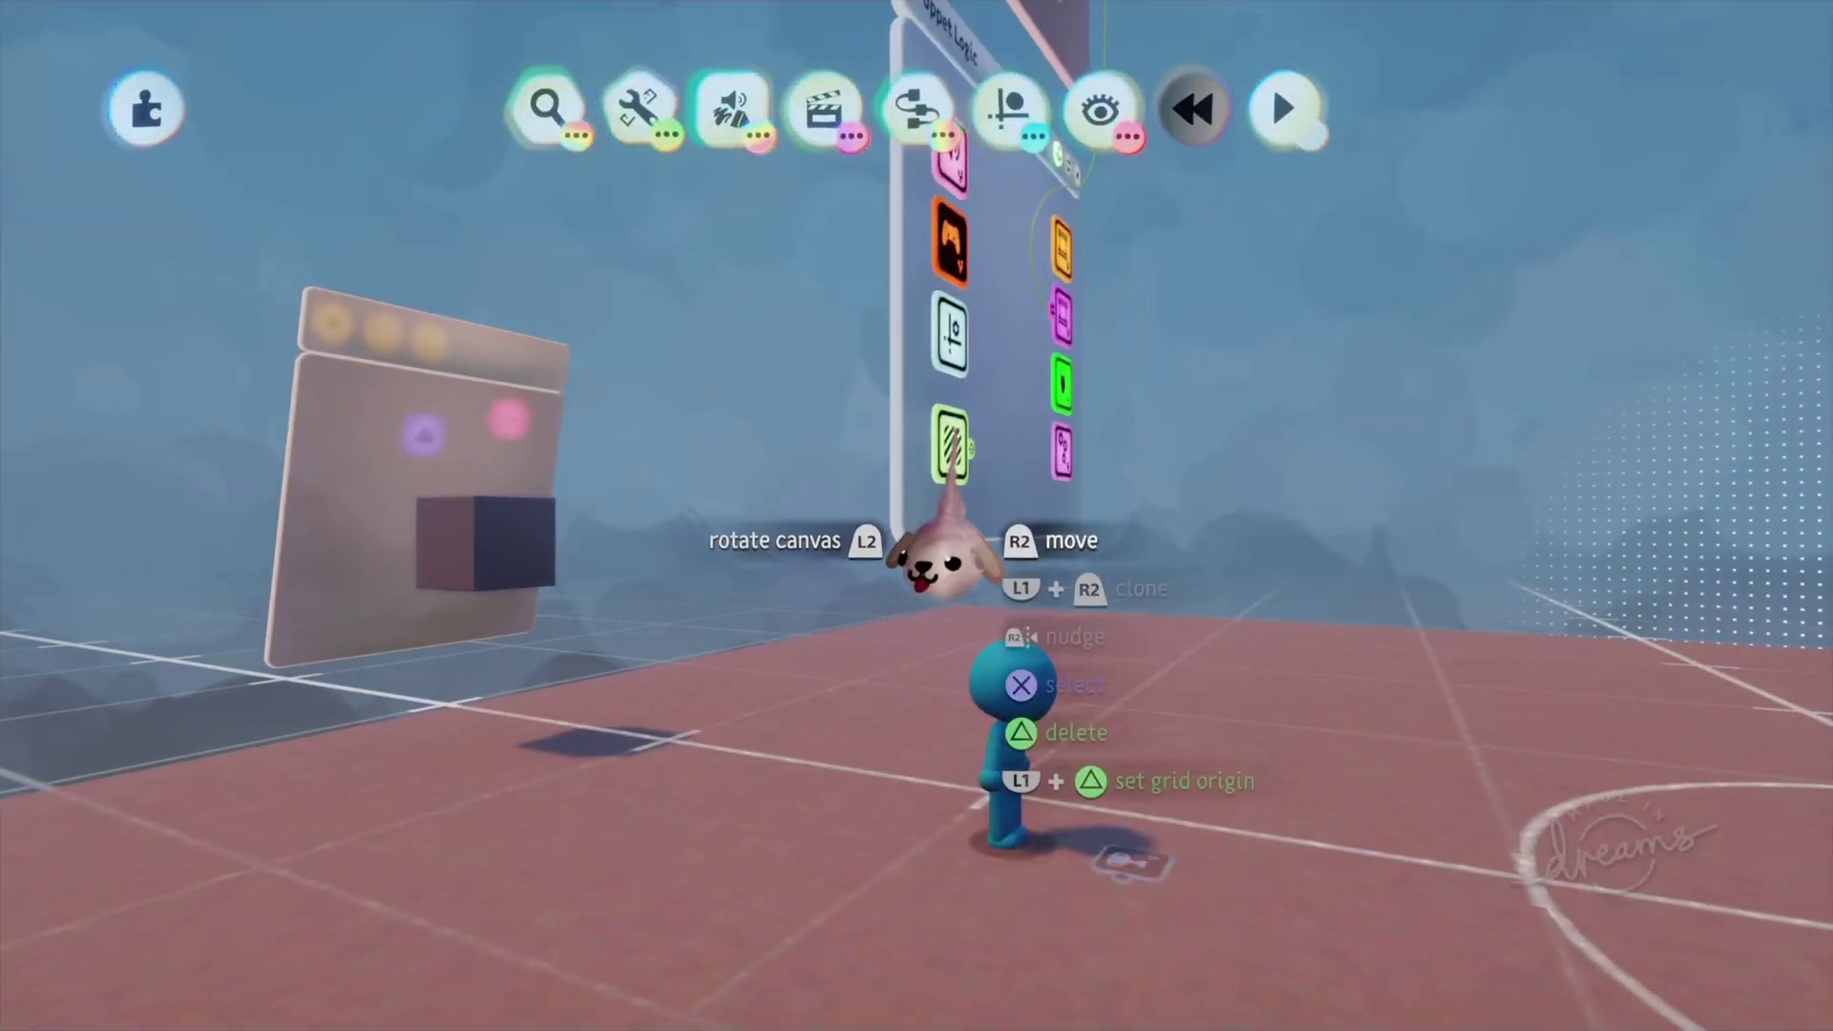
click(954, 433)
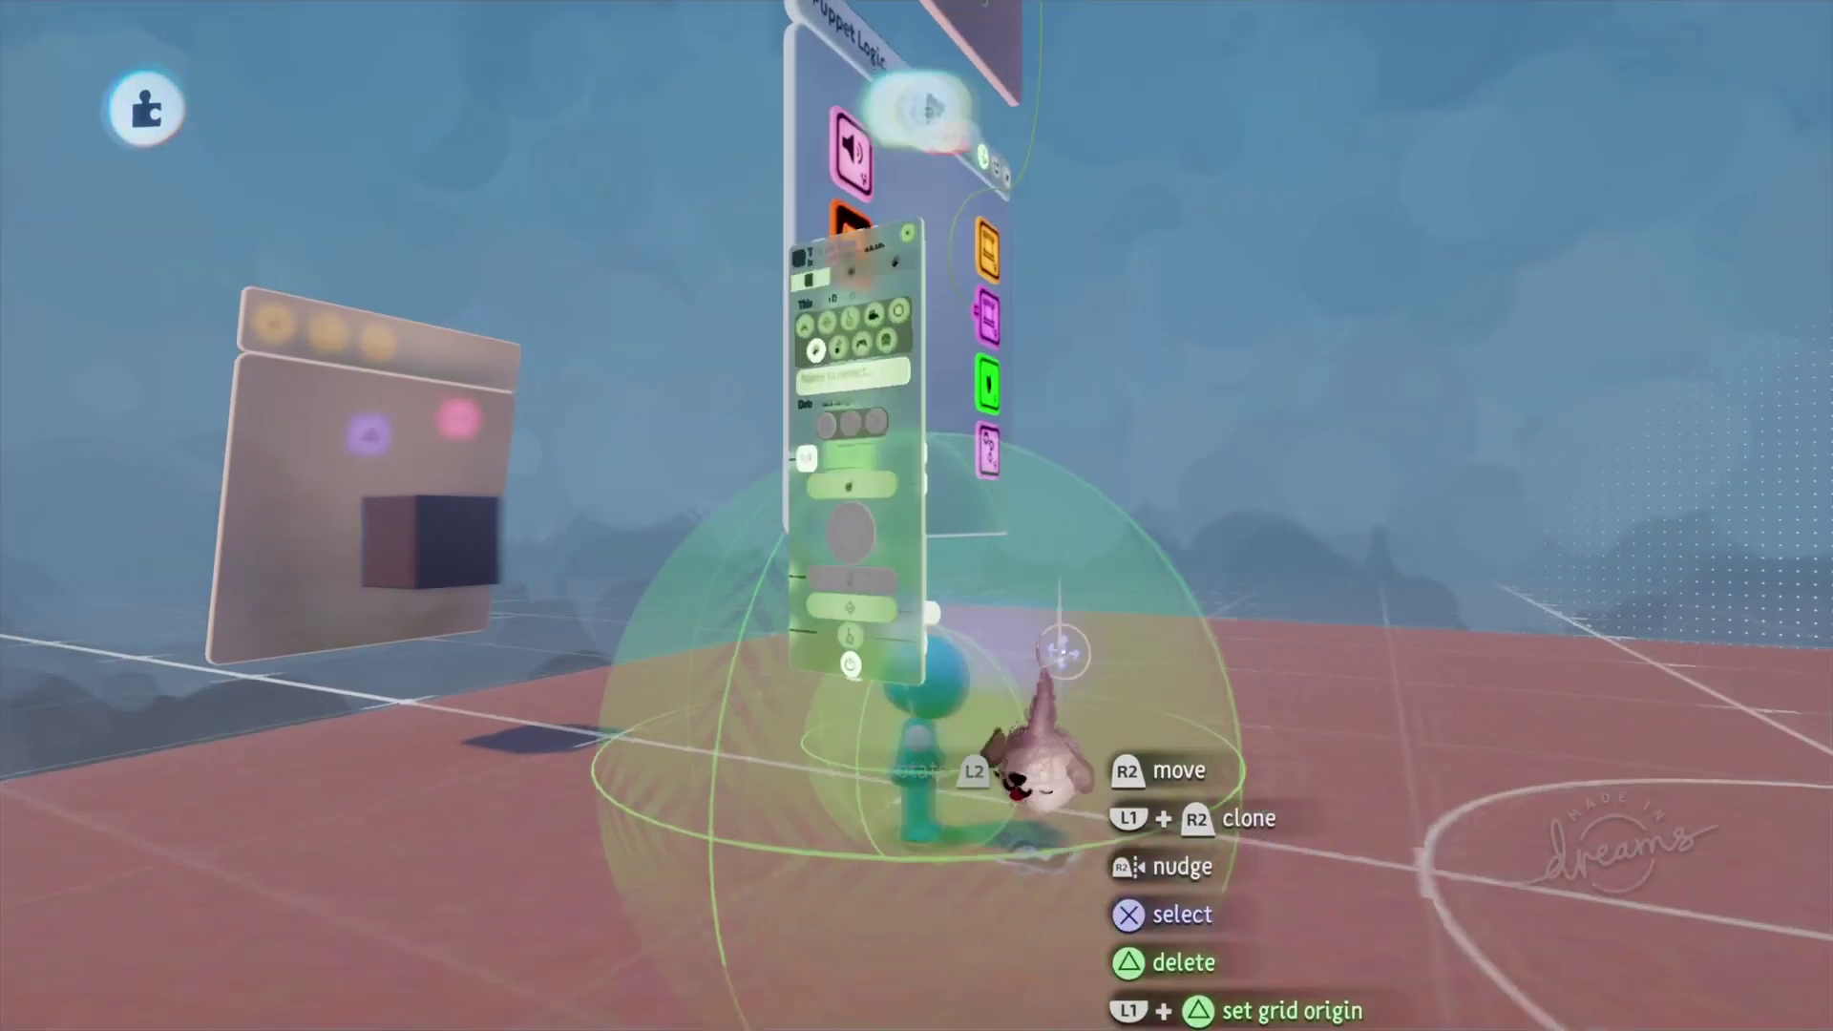
click(1284, 150)
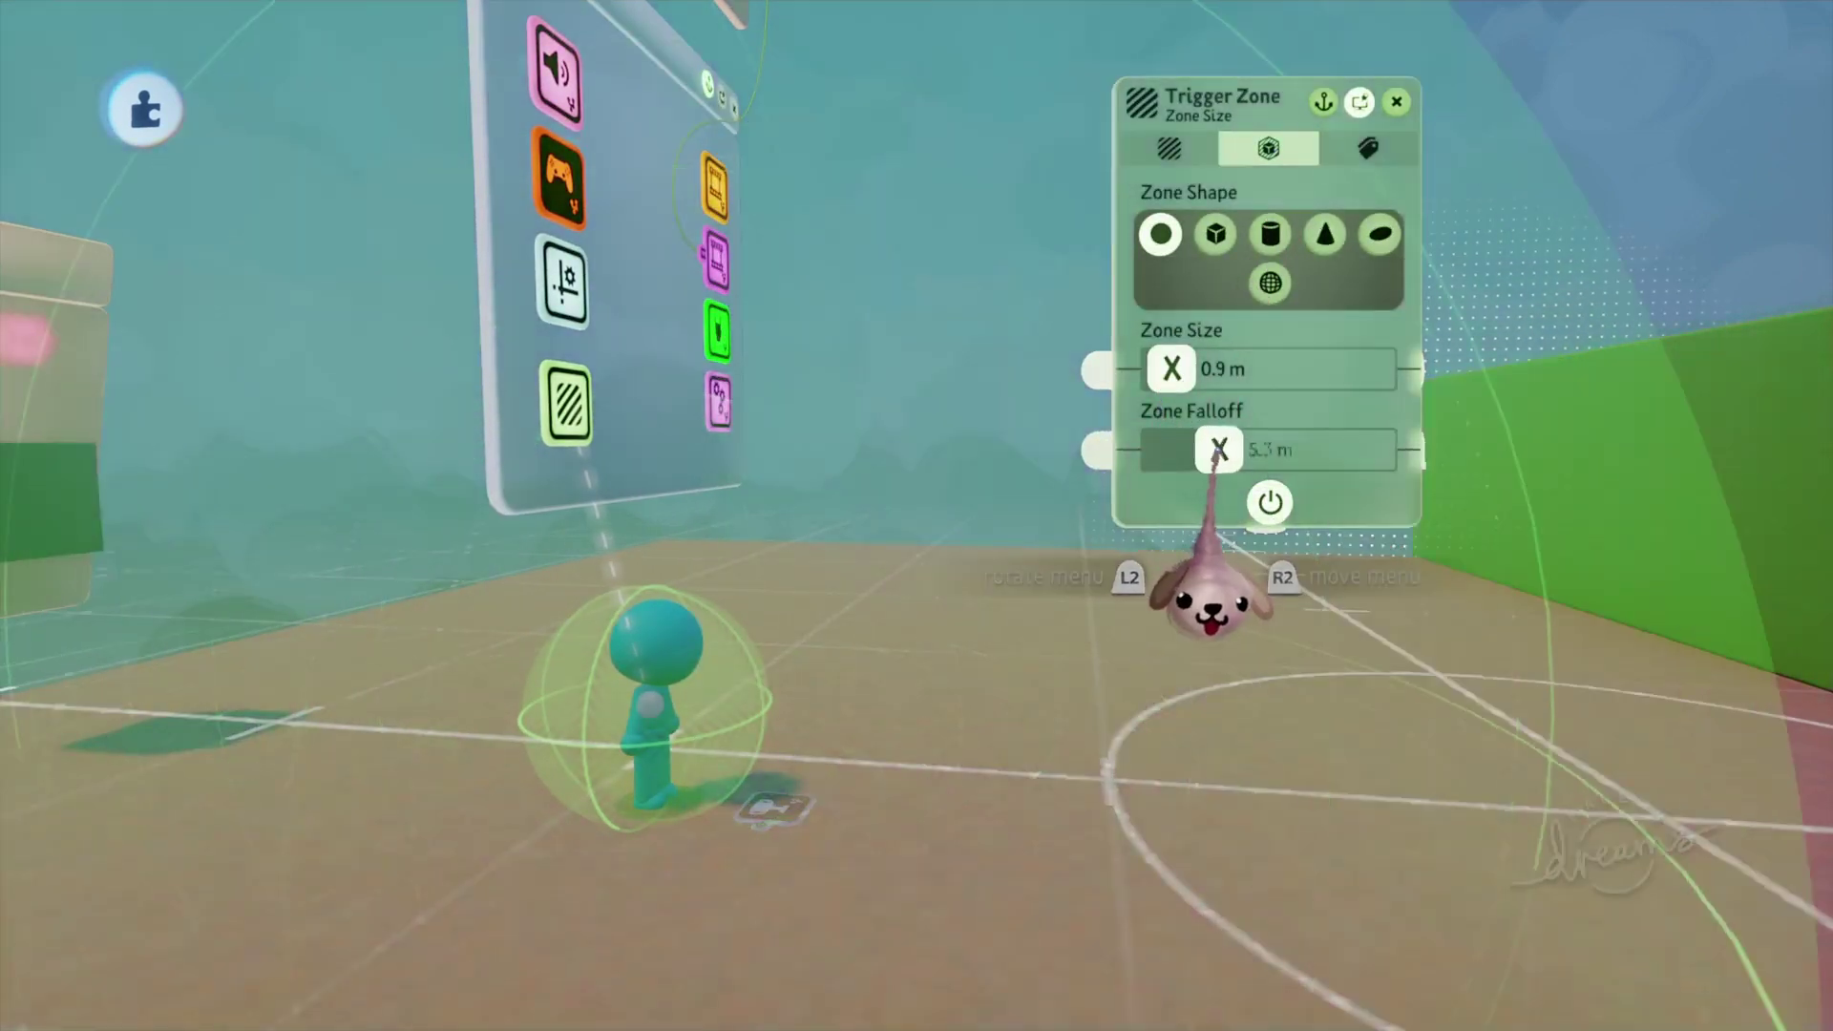
drag(1167, 450, 1207, 450)
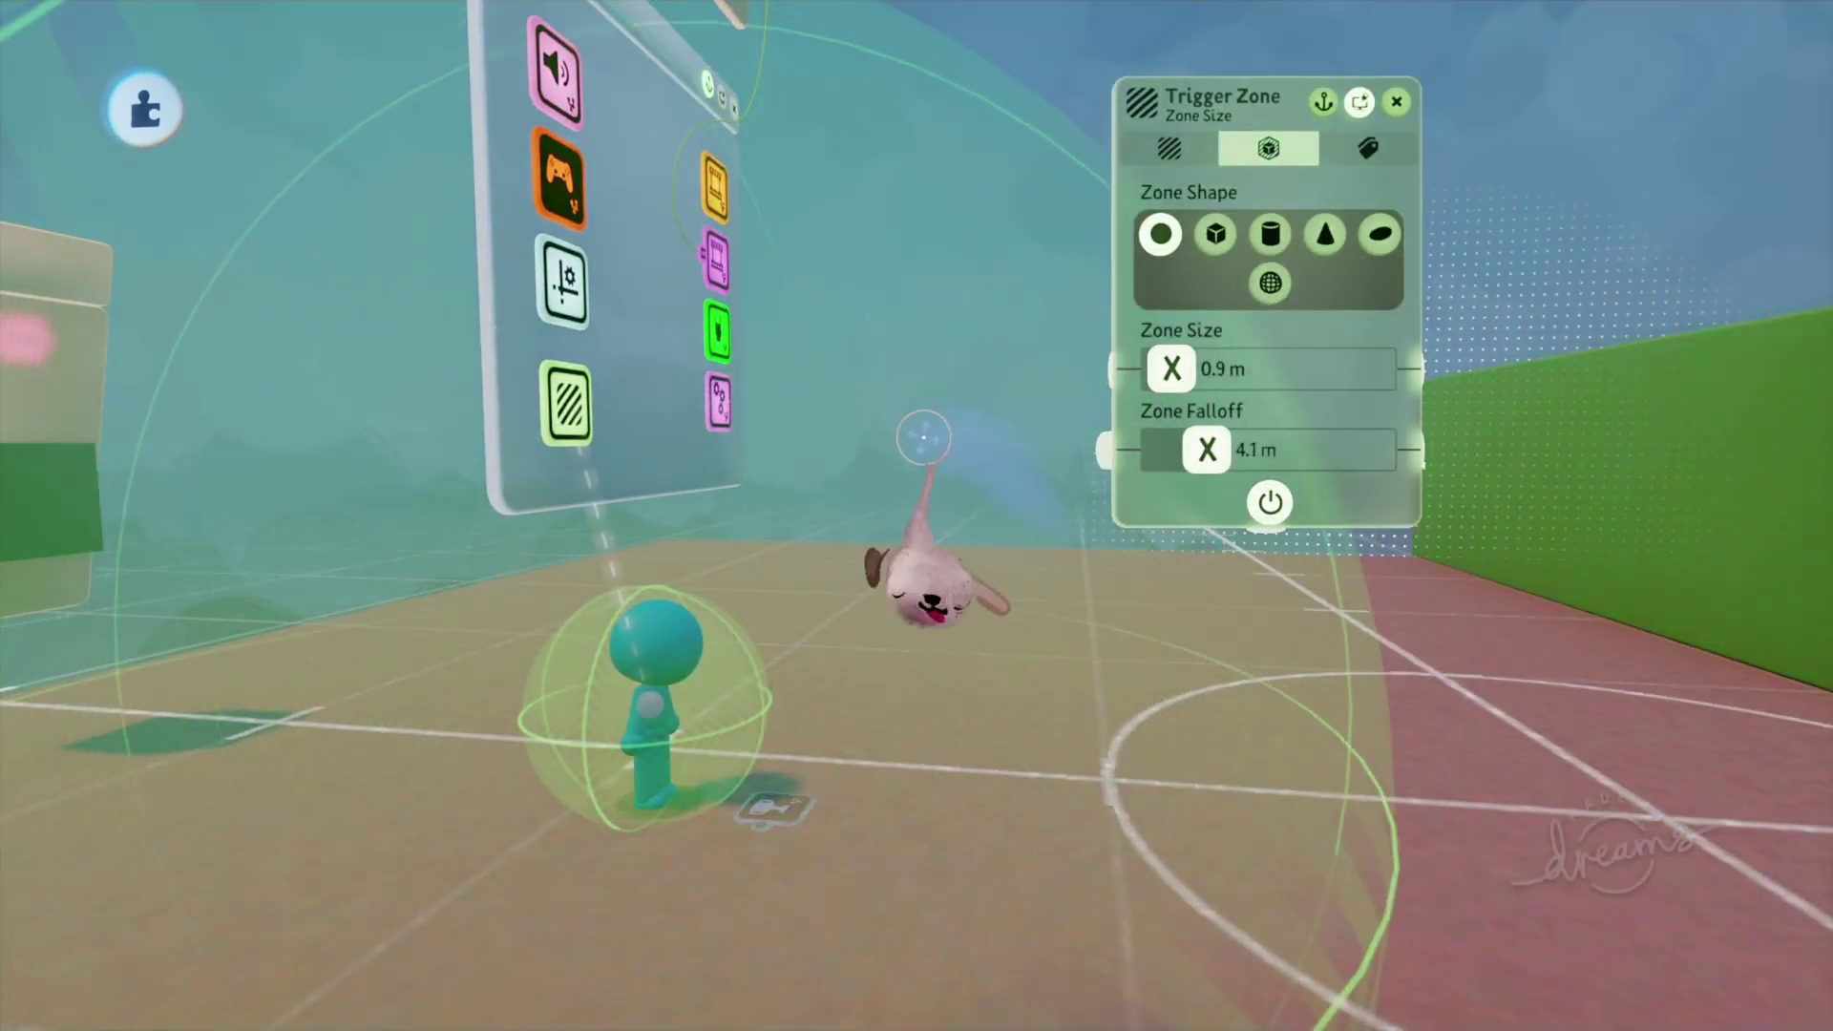
Play-test the scene with the puppet near the wall to check the new zone falloff, and return to editing.
key(Escape)
click(683, 683)
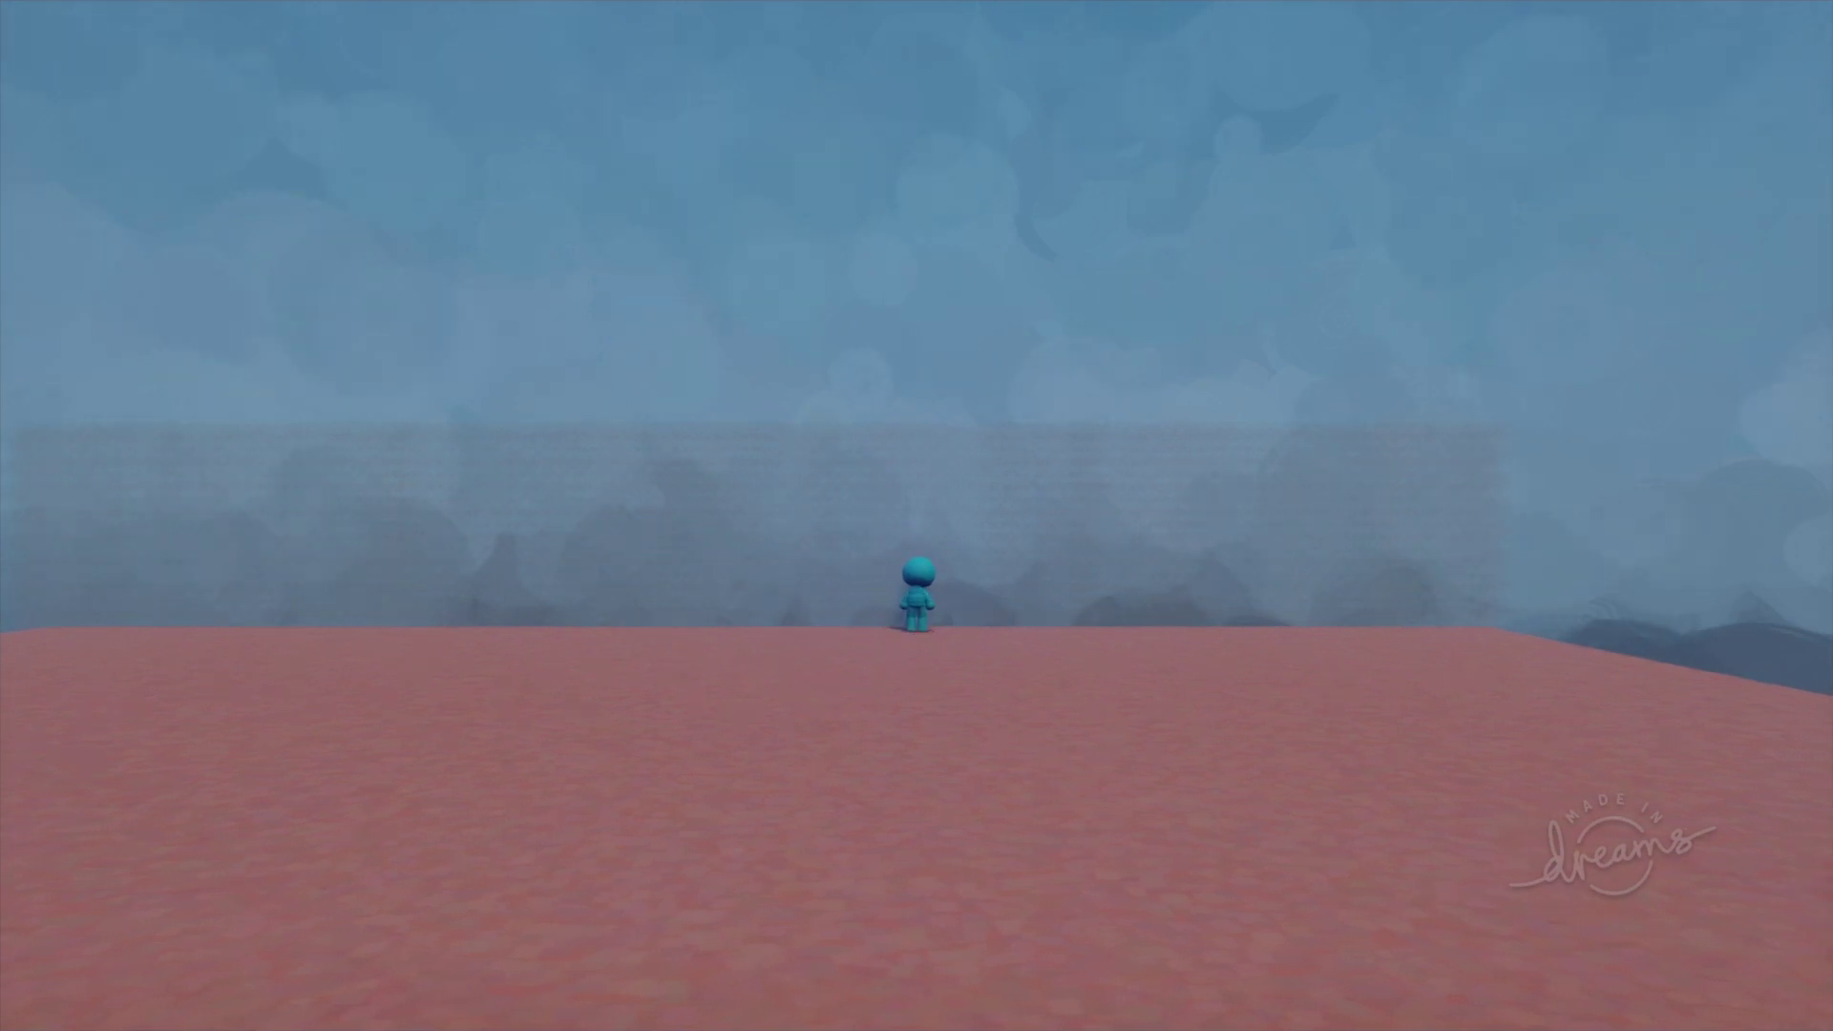
key(Escape)
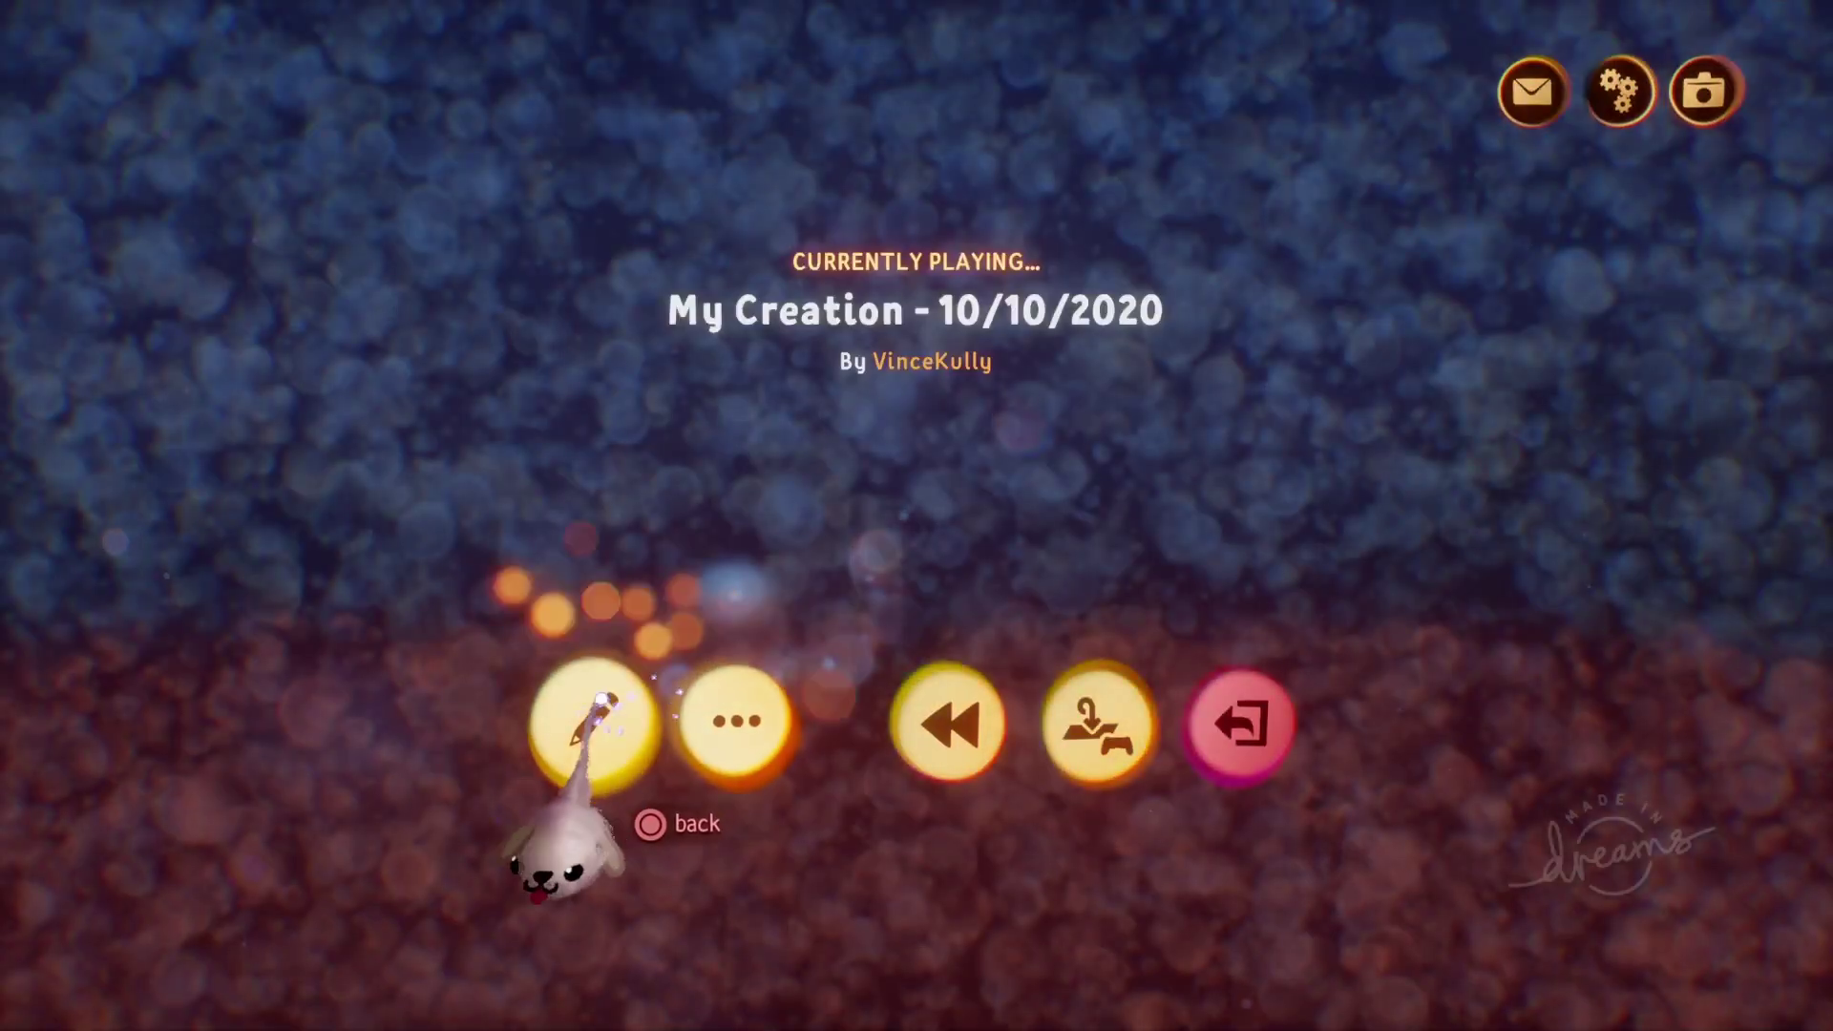
click(593, 720)
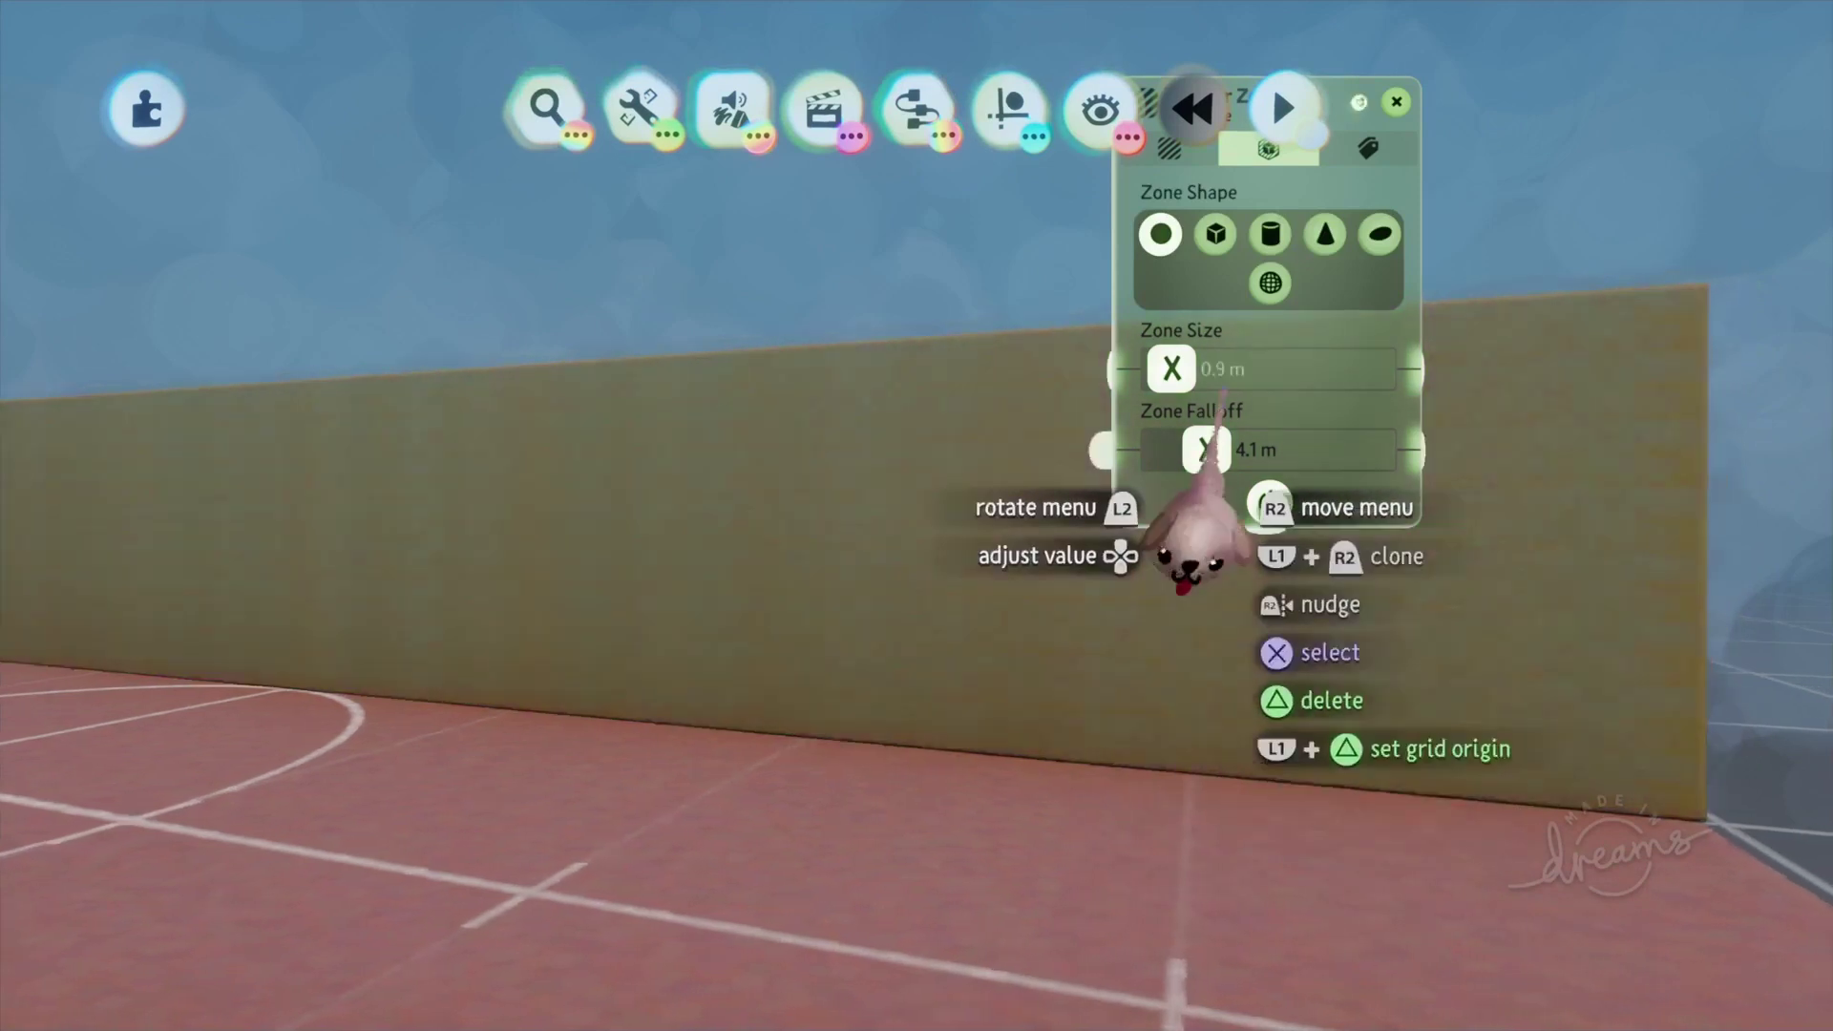
Close the Trigger Zone settings and adjust the wall painting's Opacity in its coat properties.
key(Escape)
click(1074, 534)
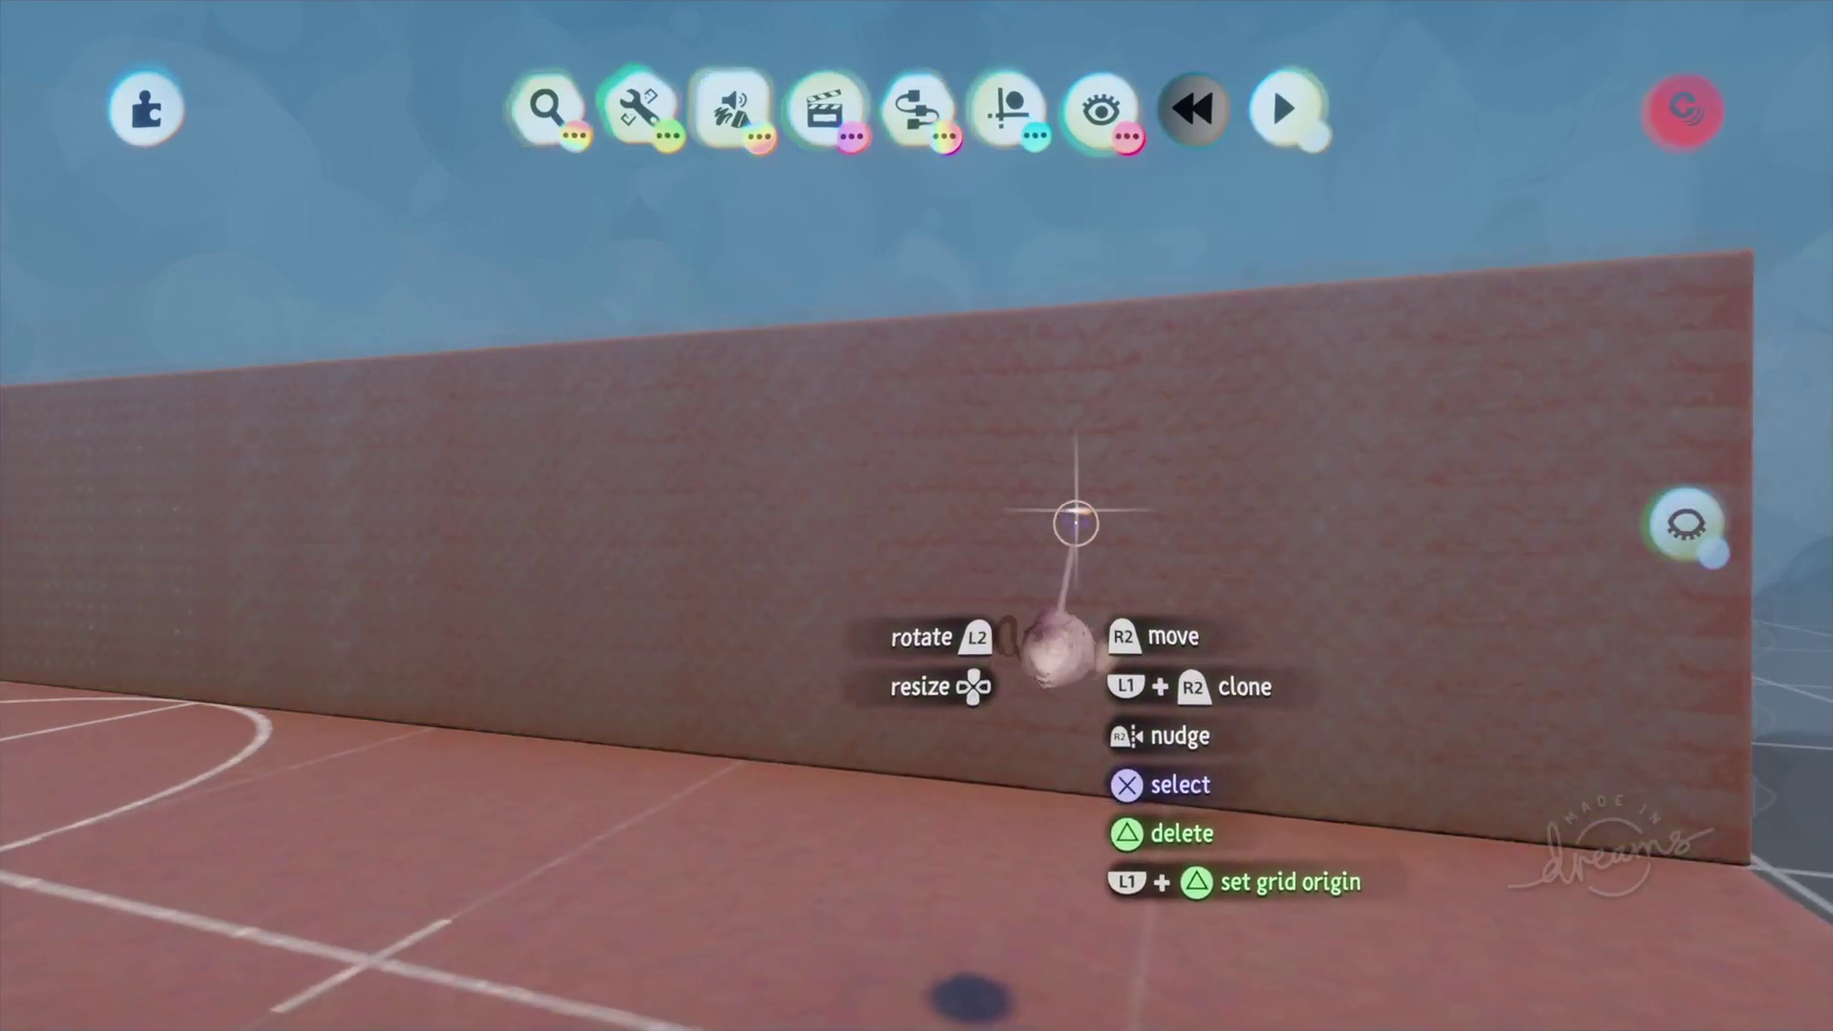
right_click(1072, 526)
key(Right)
key(Right)
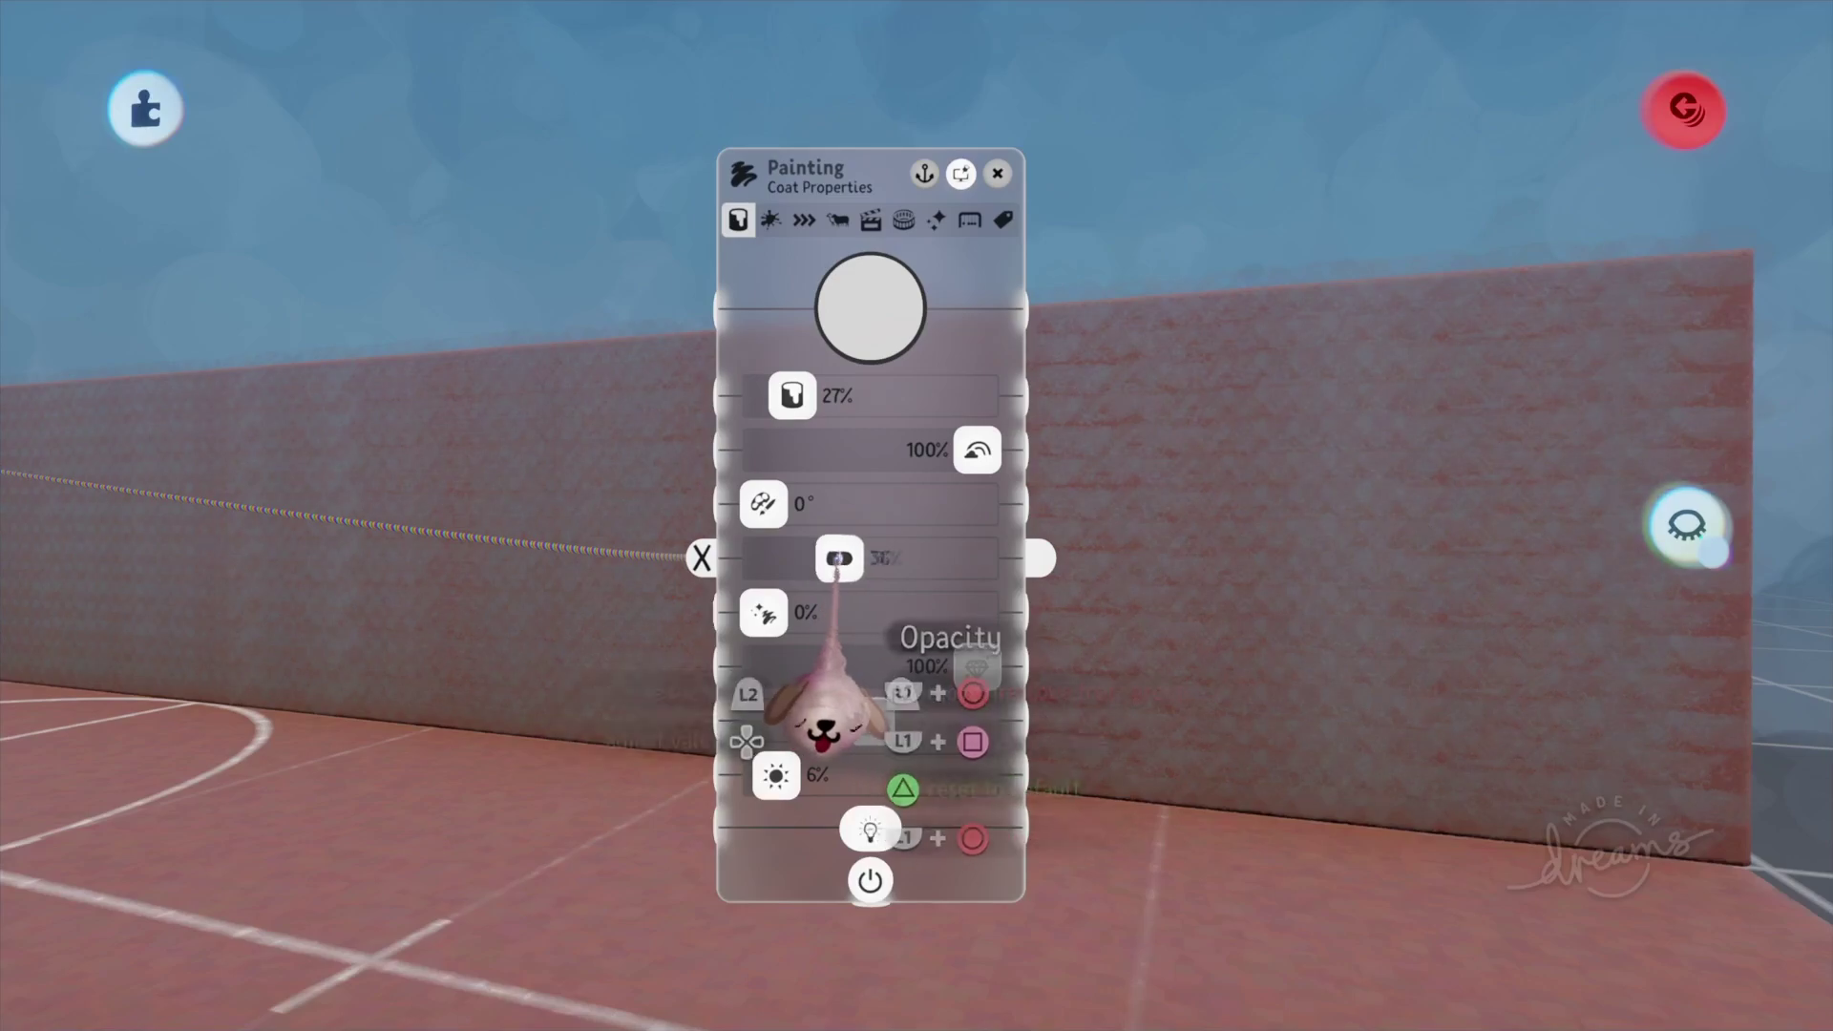
Play-test by walking the puppet up to the wall to check how its hexagon painting fades in.
key(Escape)
click(663, 720)
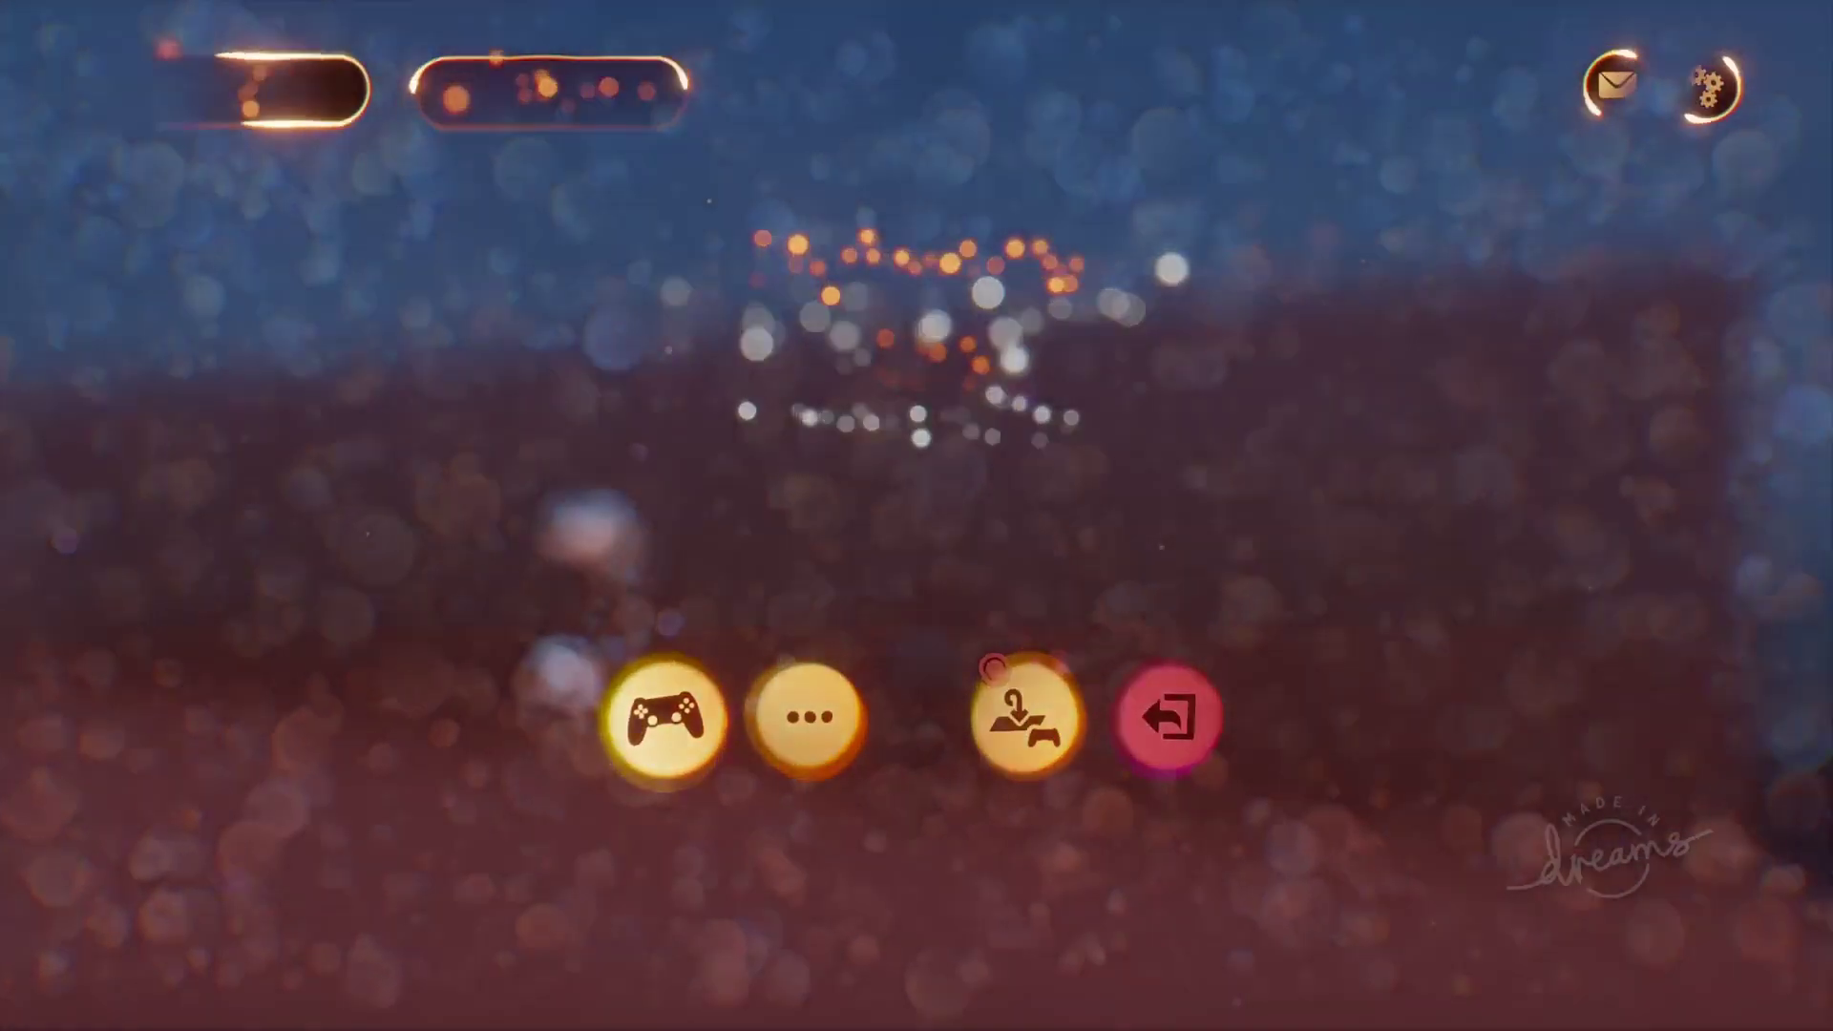
key(Up)
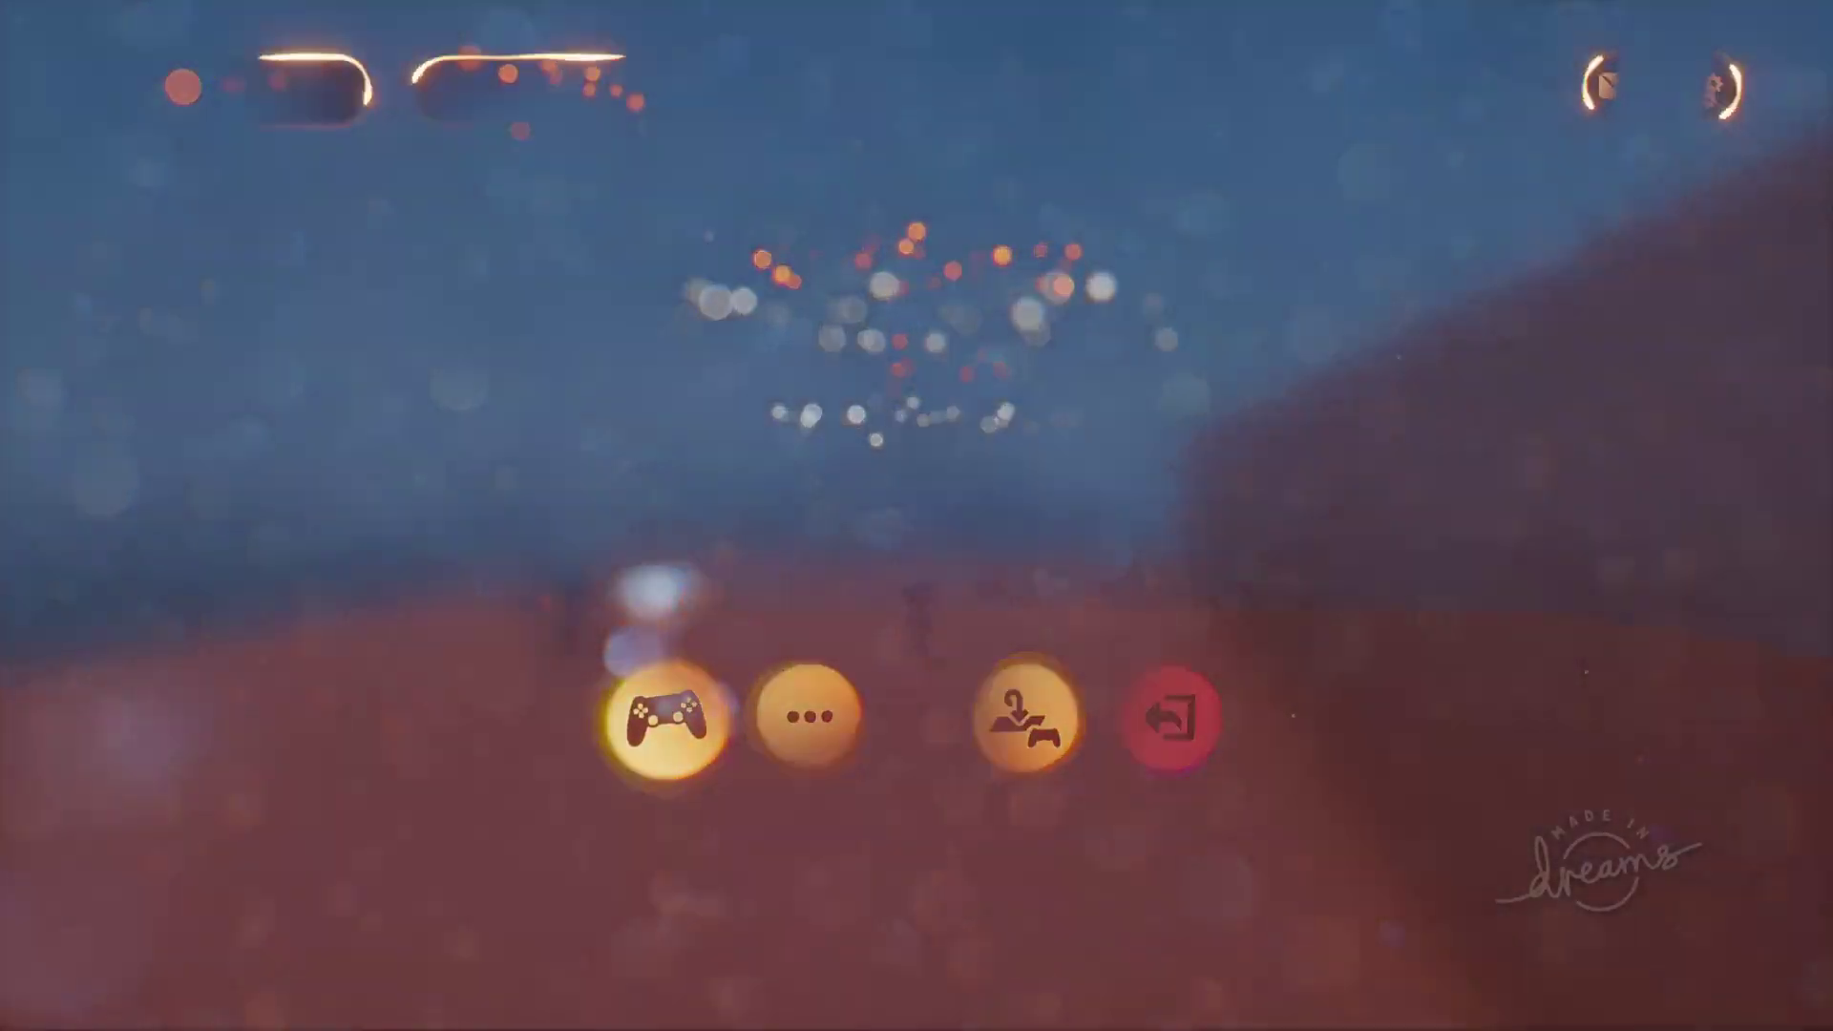
key(Return)
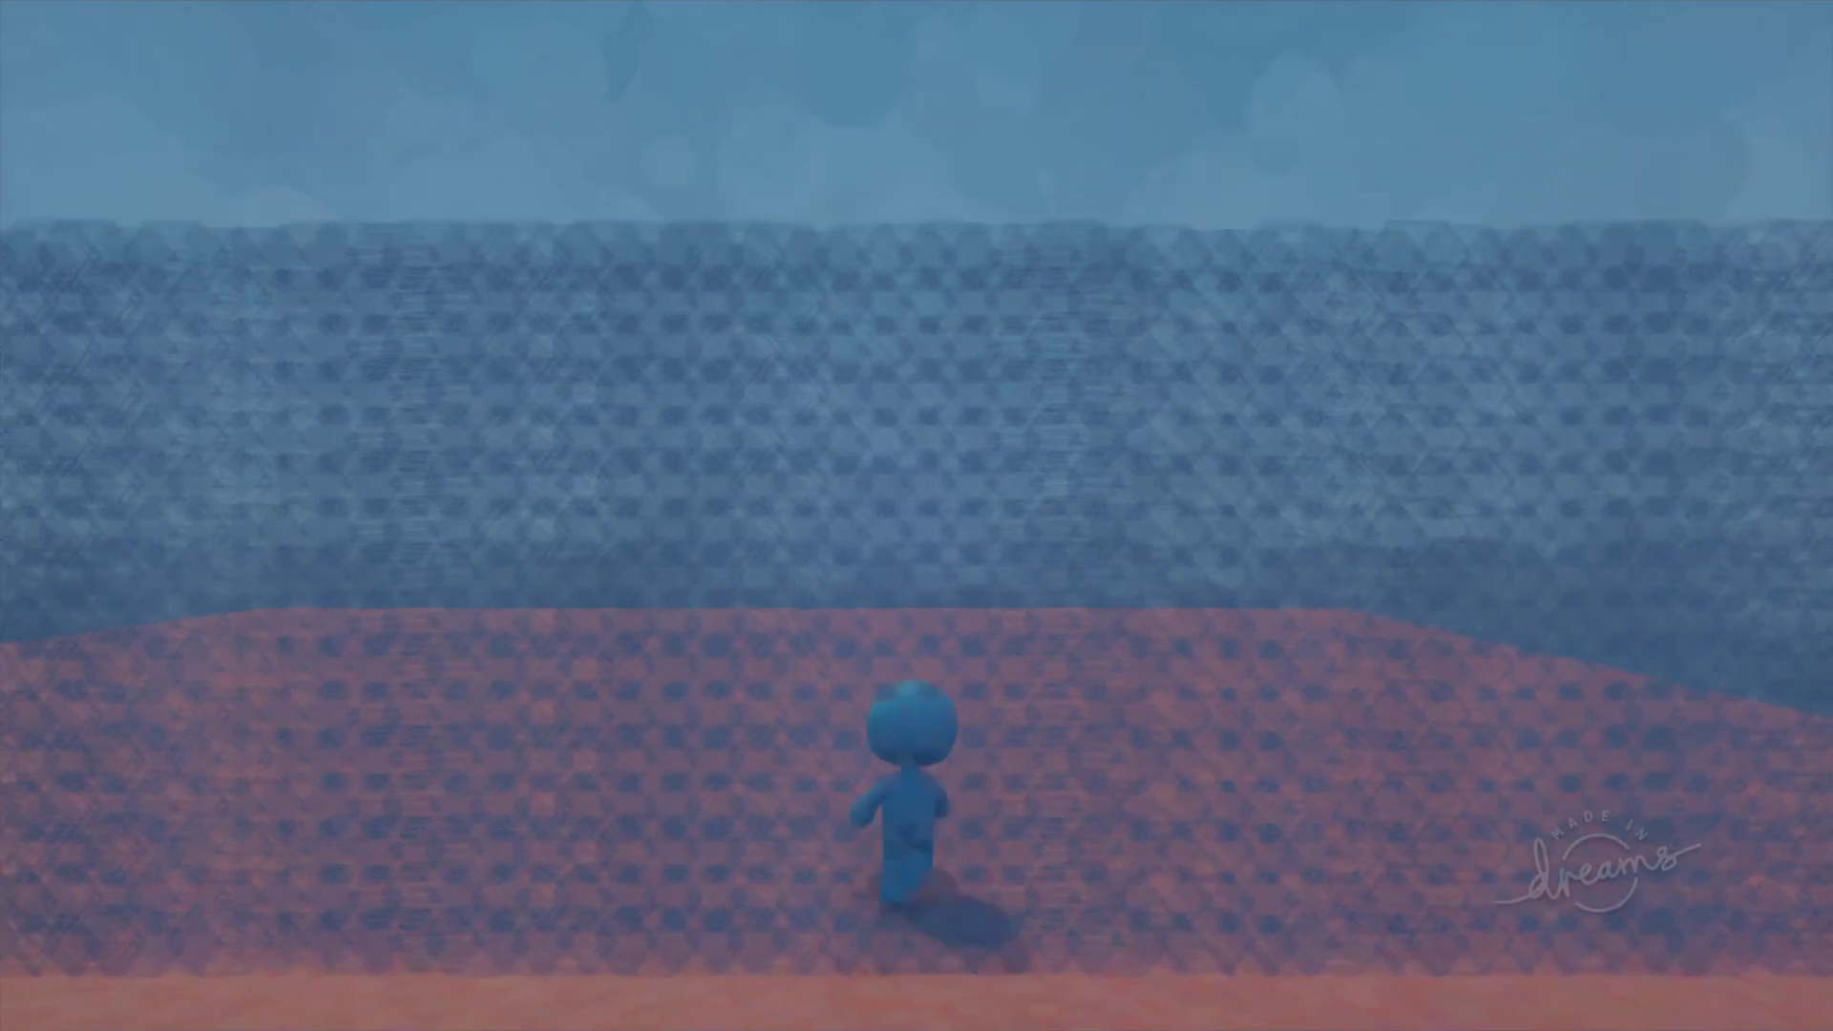
key(Escape)
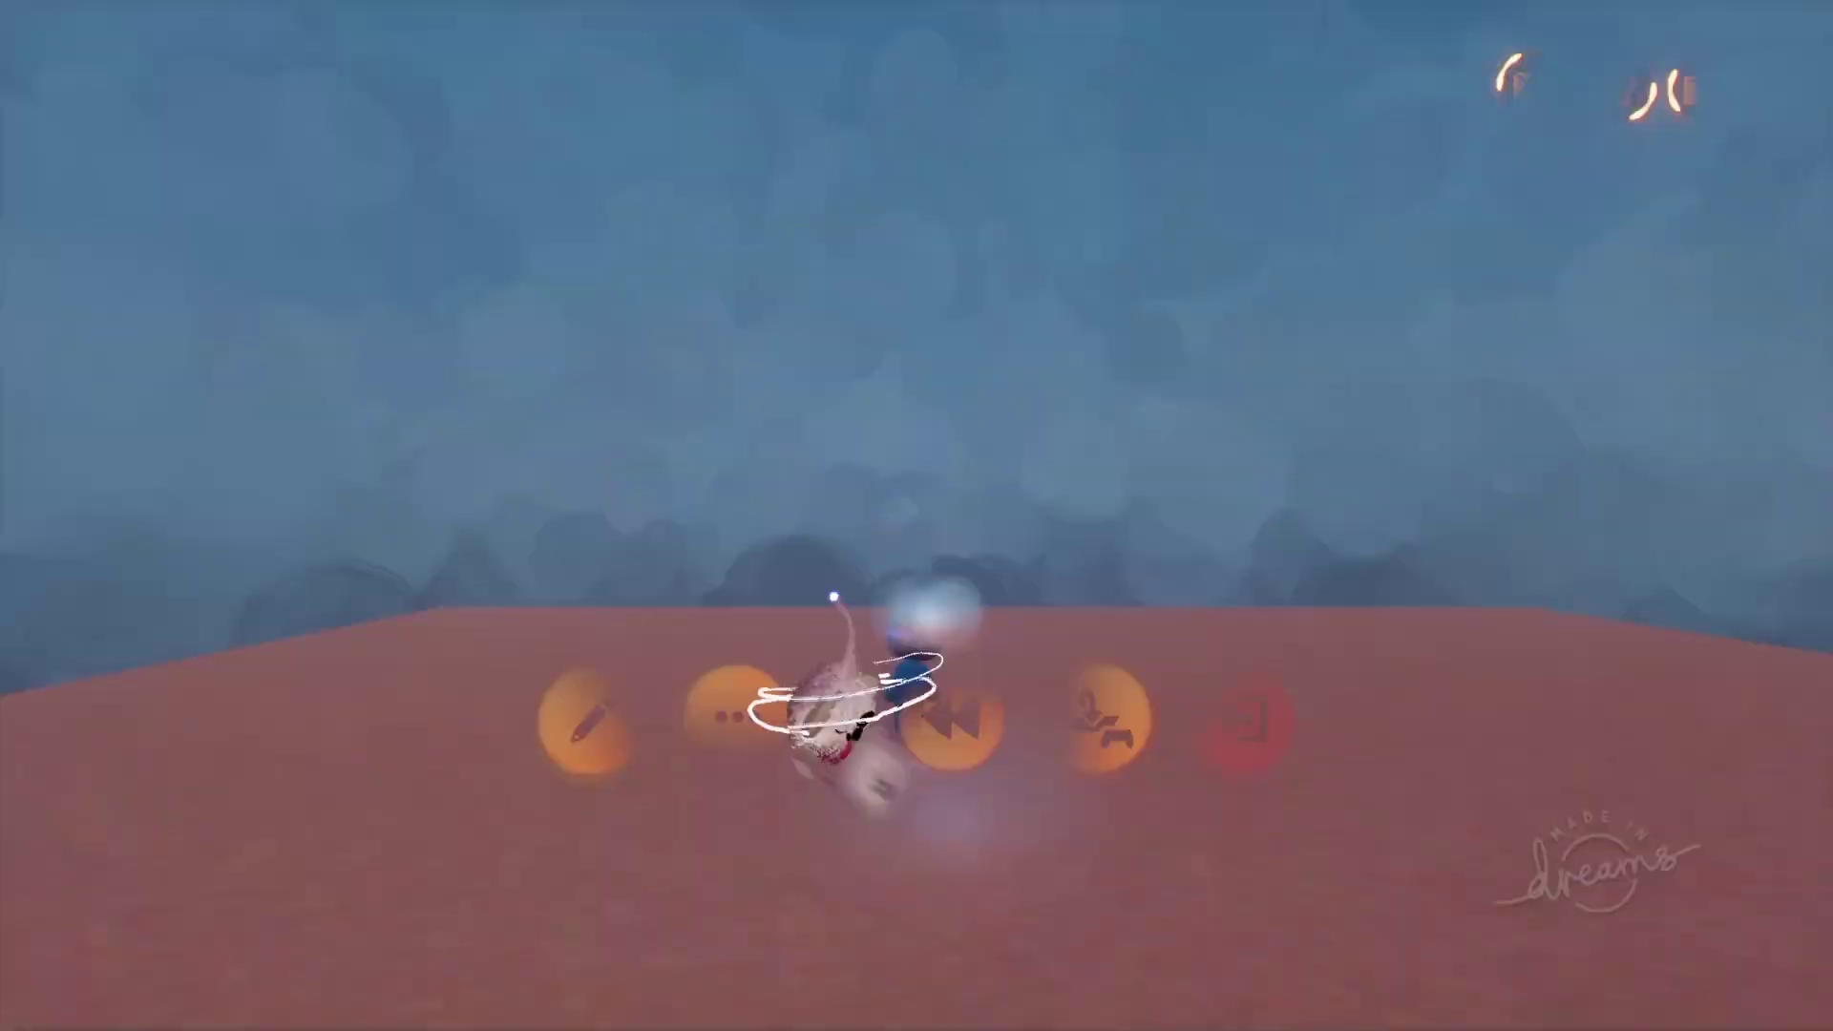
click(584, 721)
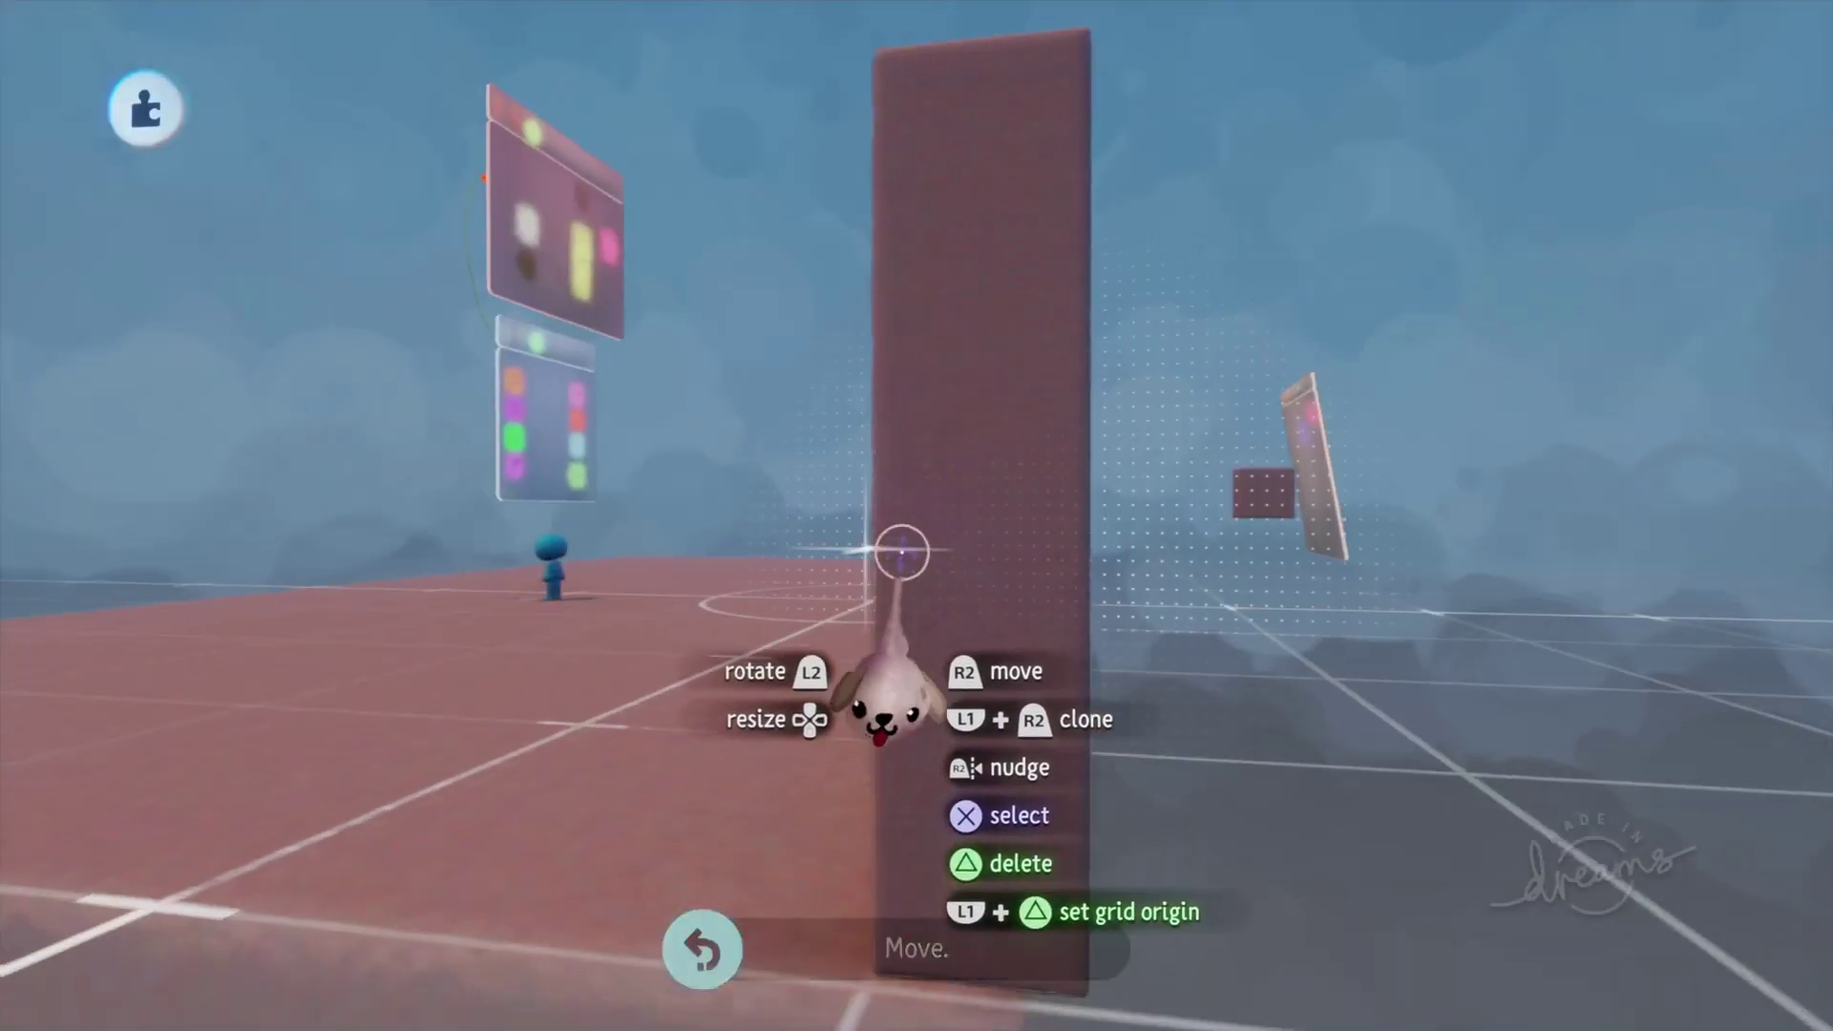
Examine the wall's end face, then play-test the puppet running back and forth across the floor.
middle_drag(902, 551, 934, 543)
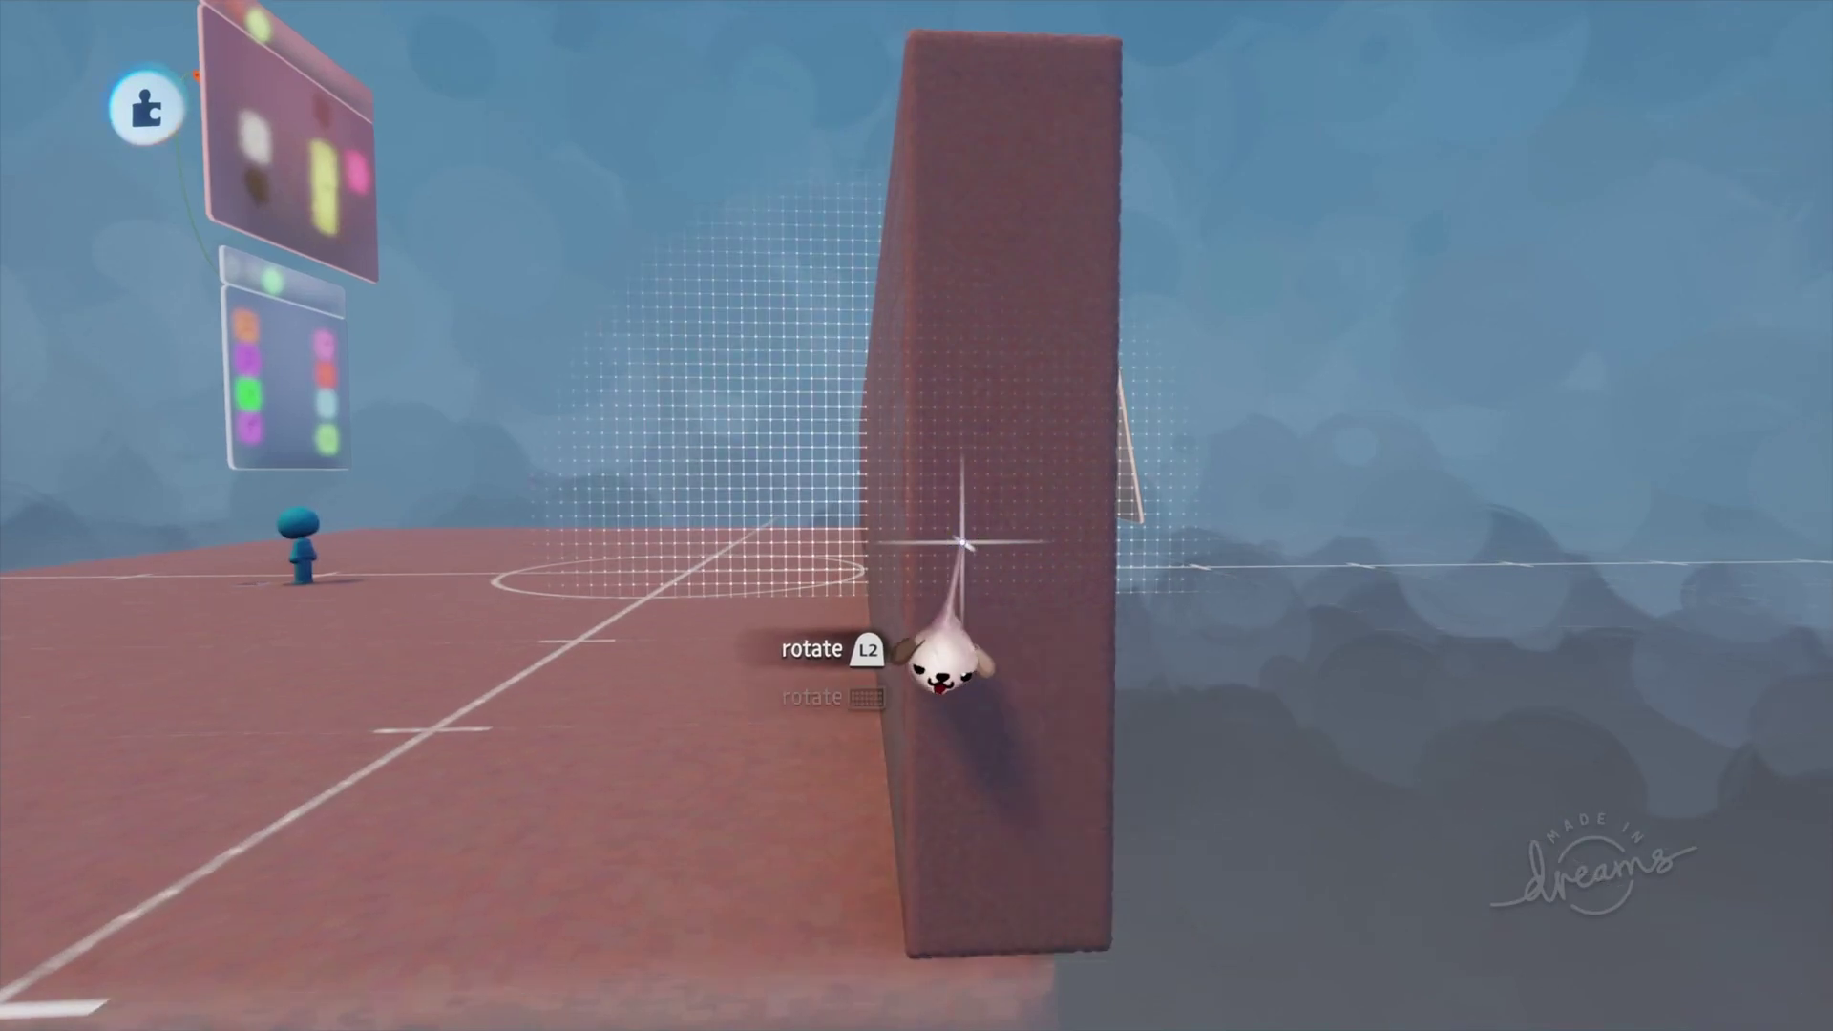
middle_drag(962, 542, 888, 598)
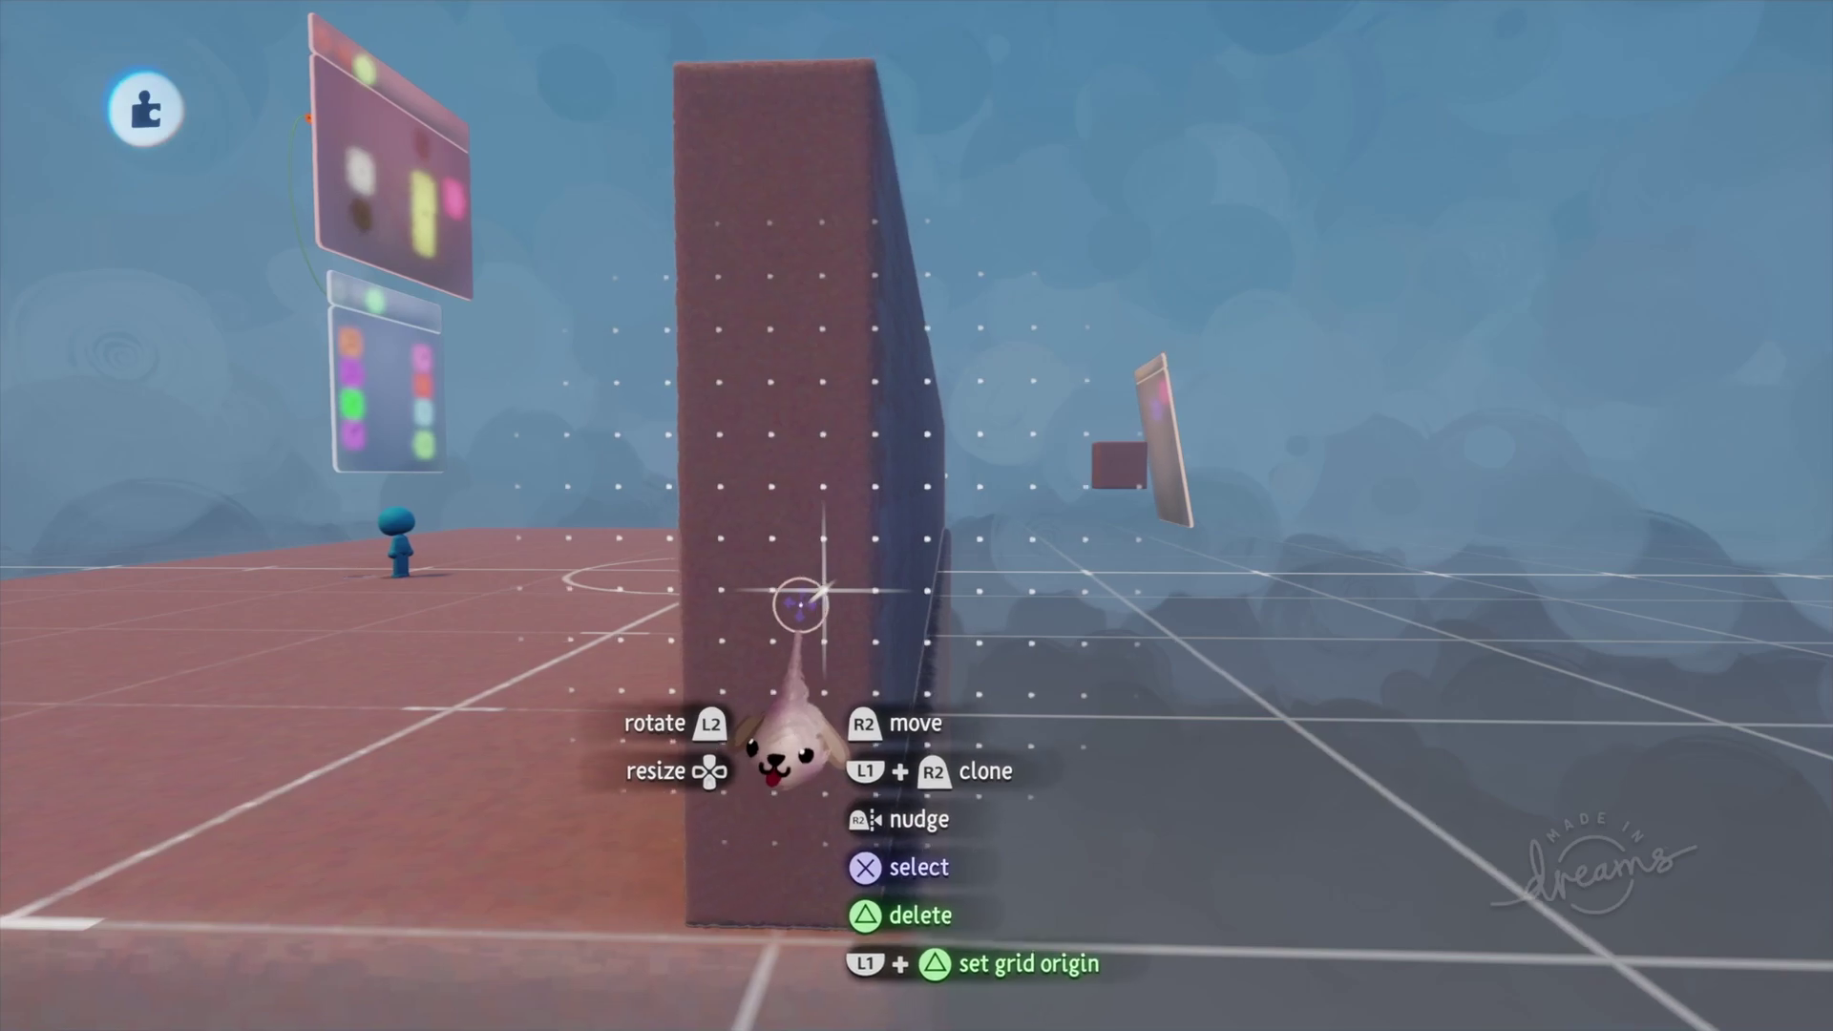
key(Escape)
click(651, 718)
key(s)
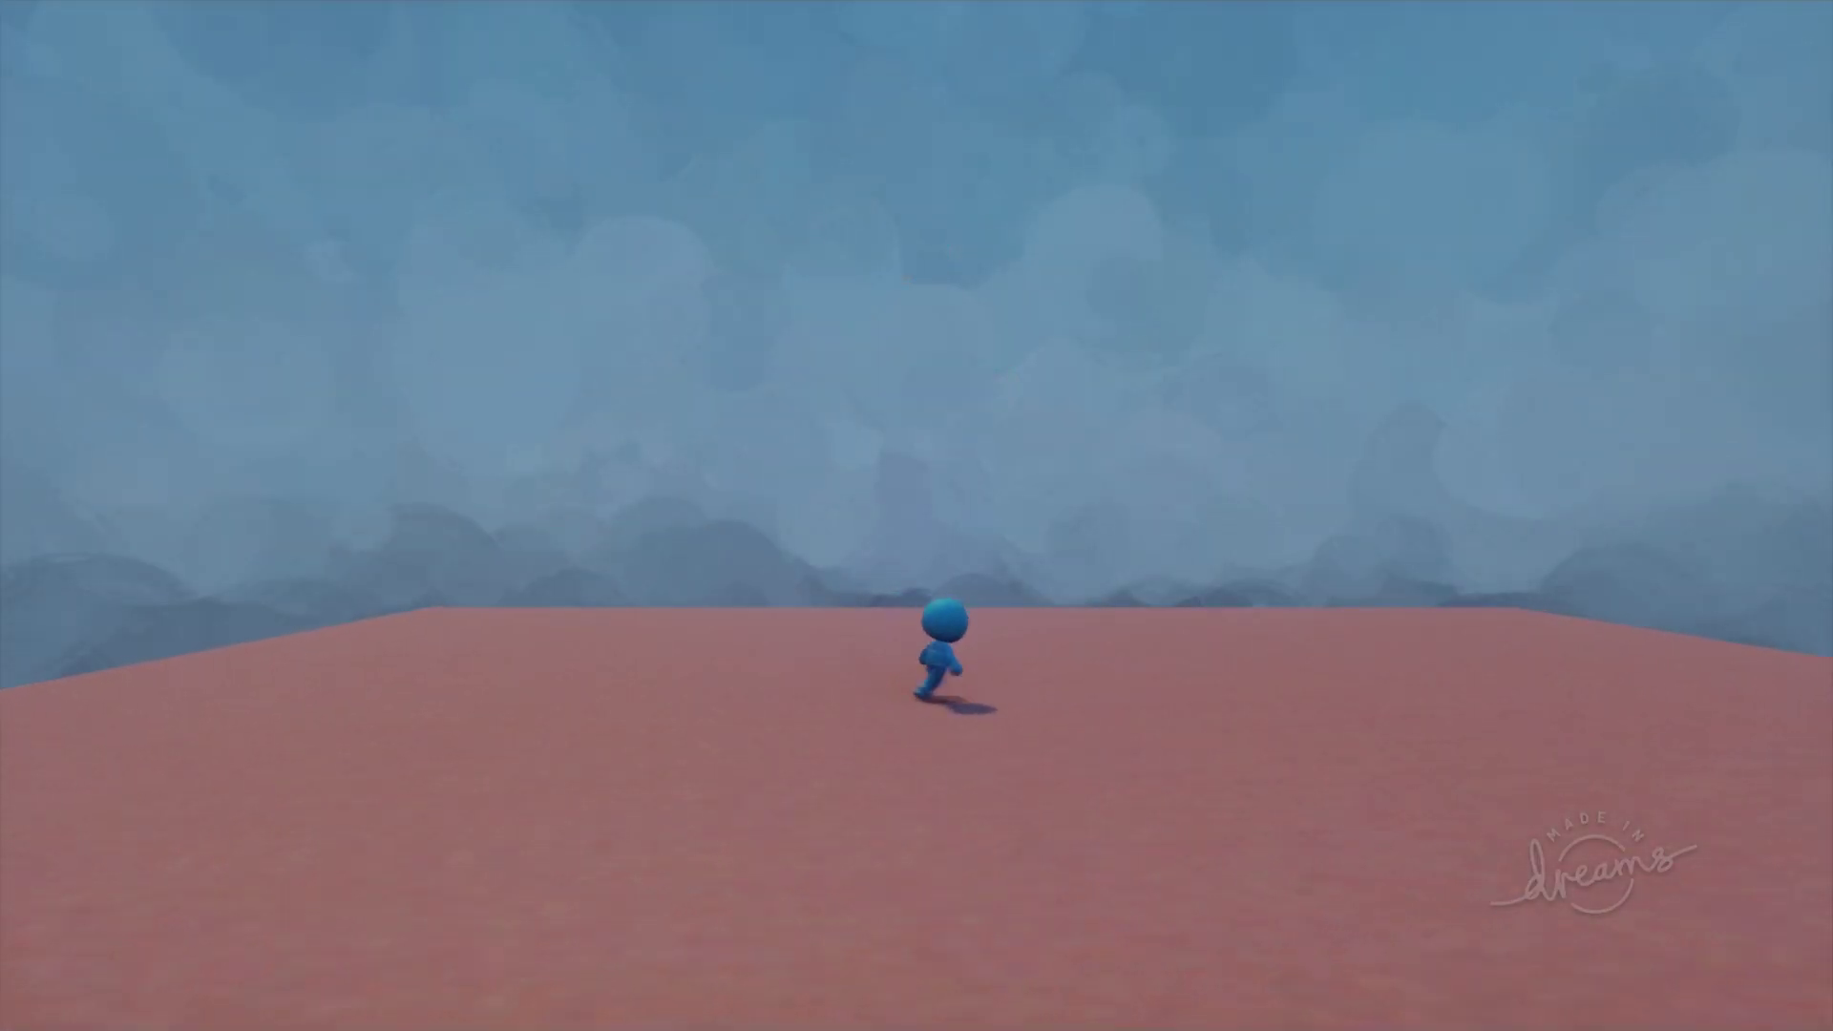
key(s)
key(w)
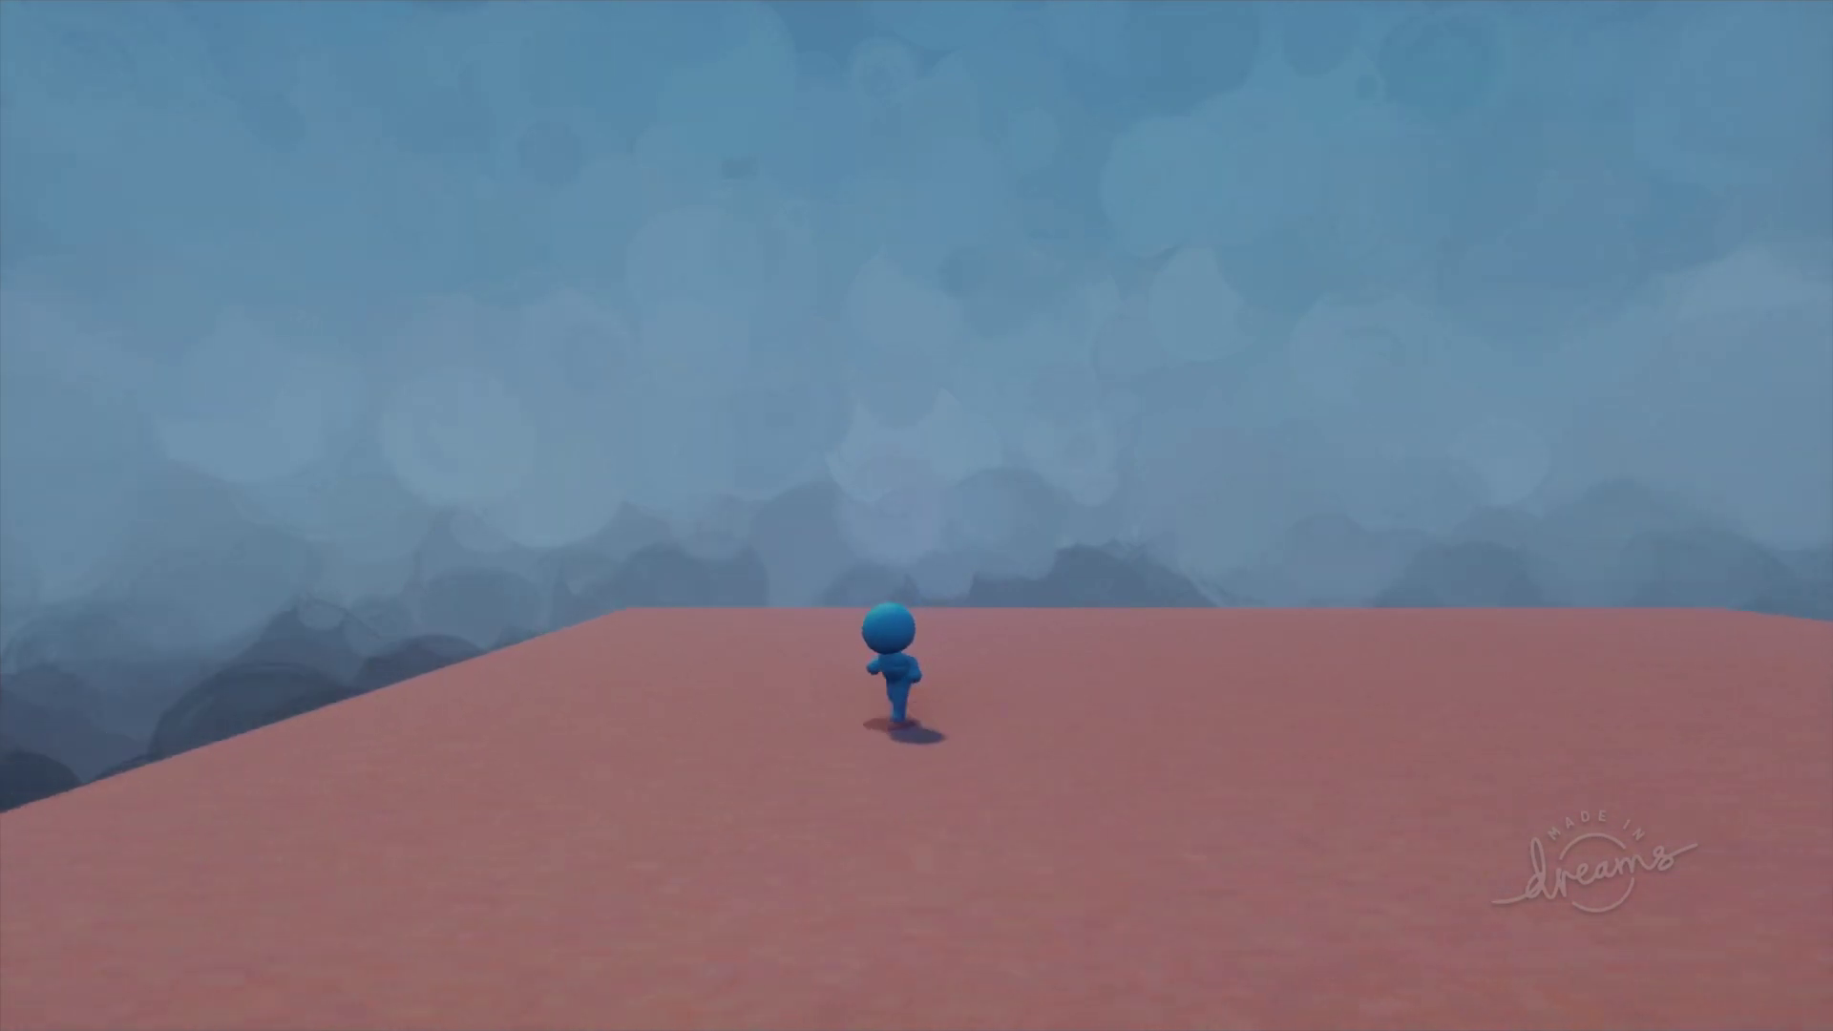
key(Escape)
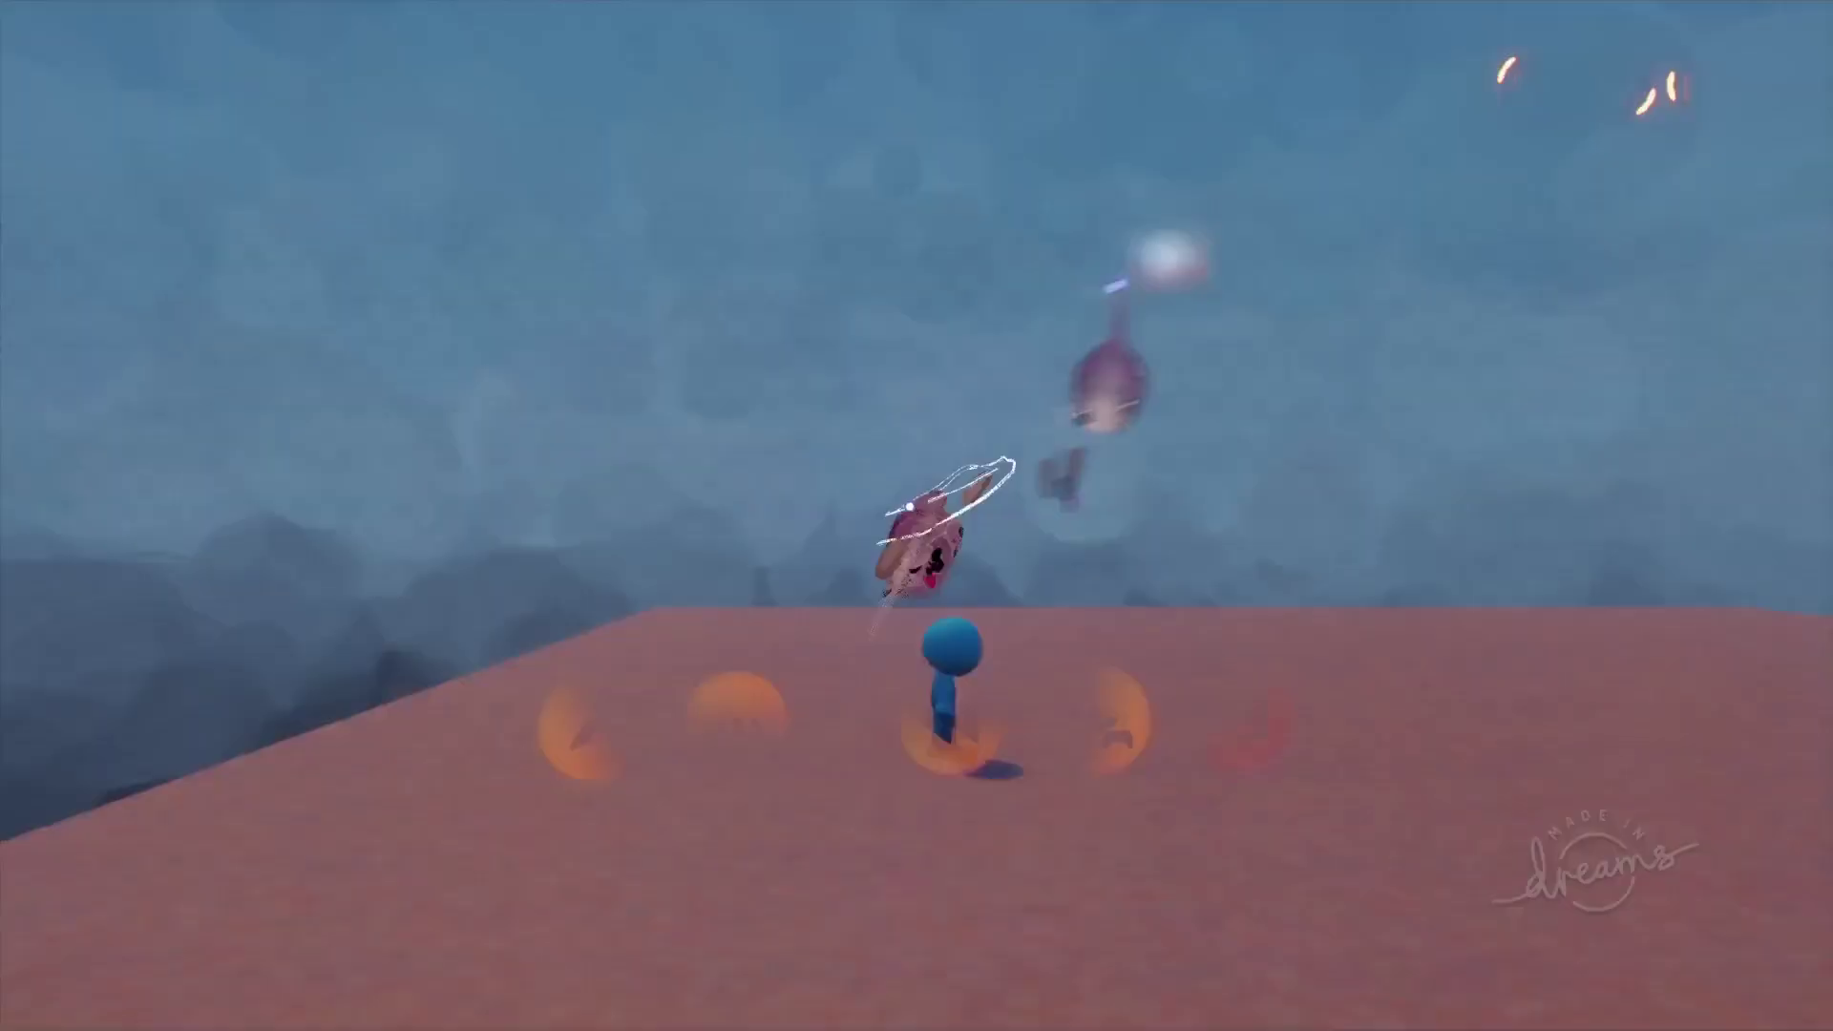
key(Escape)
click(593, 725)
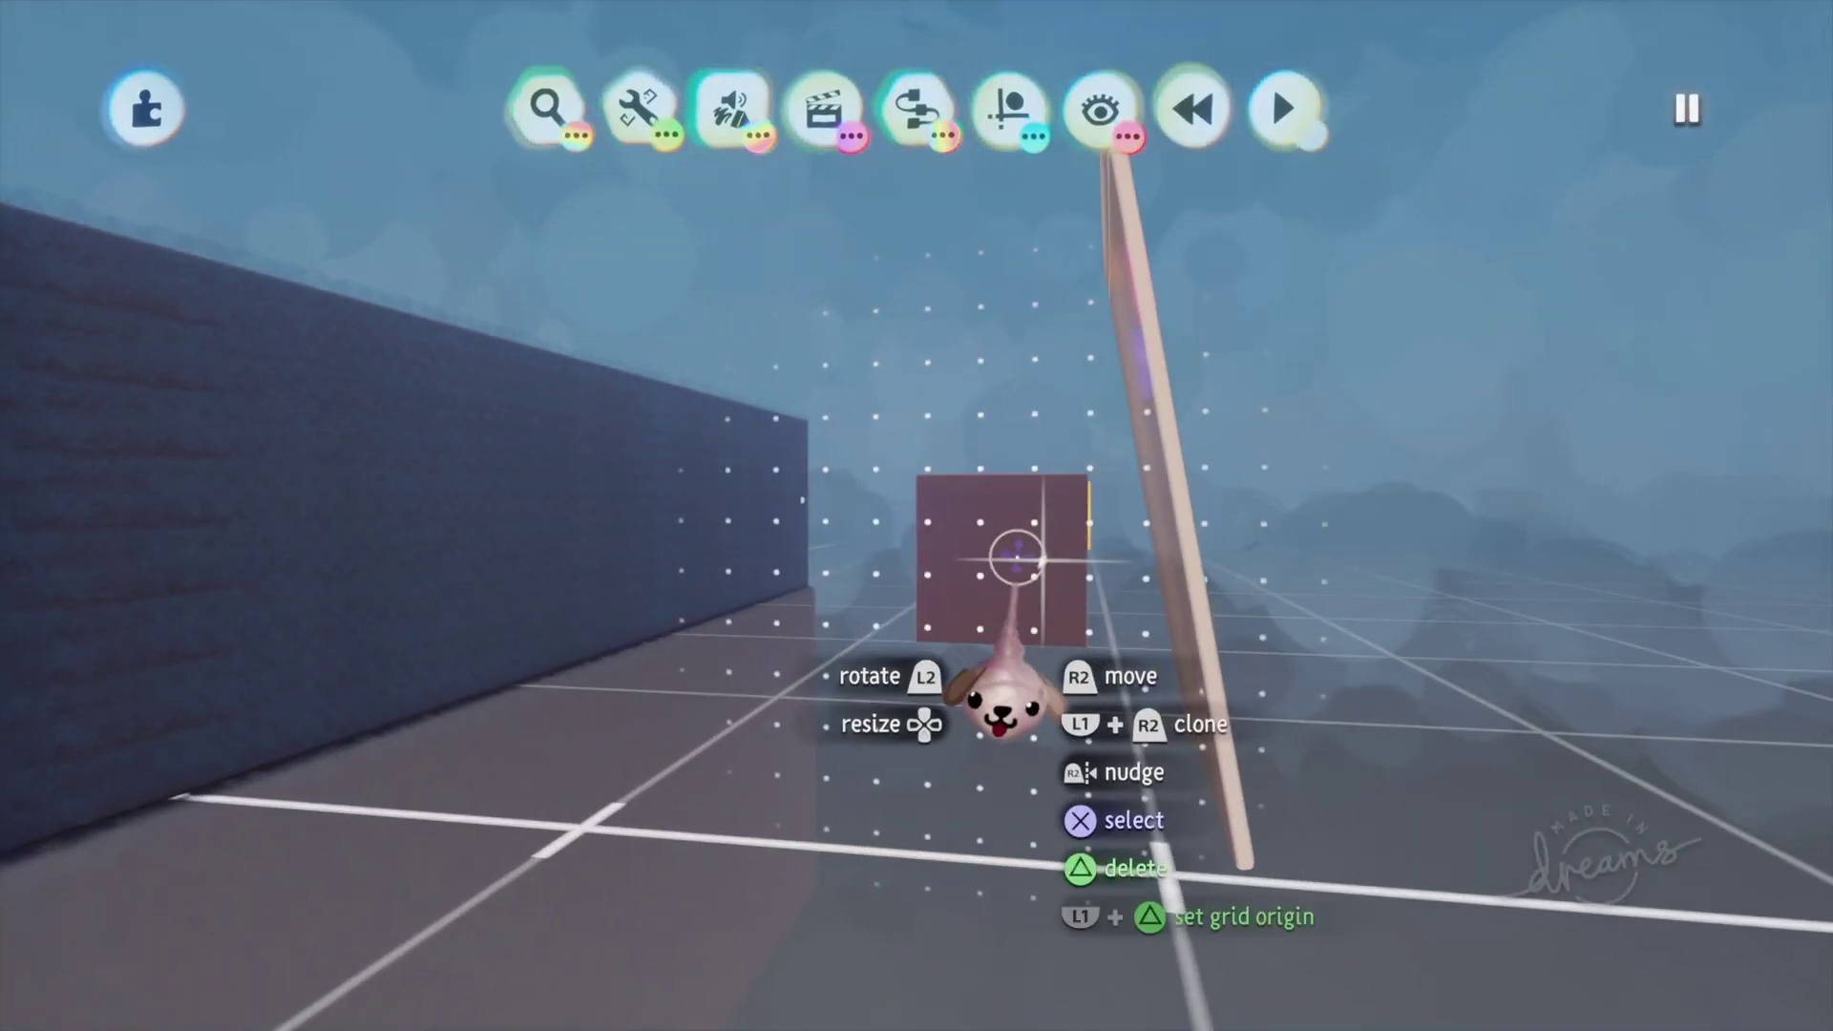
Inspect the wall from its outer side and play-test the puppet's run across the floor once more.
drag(1017, 558, 1093, 576)
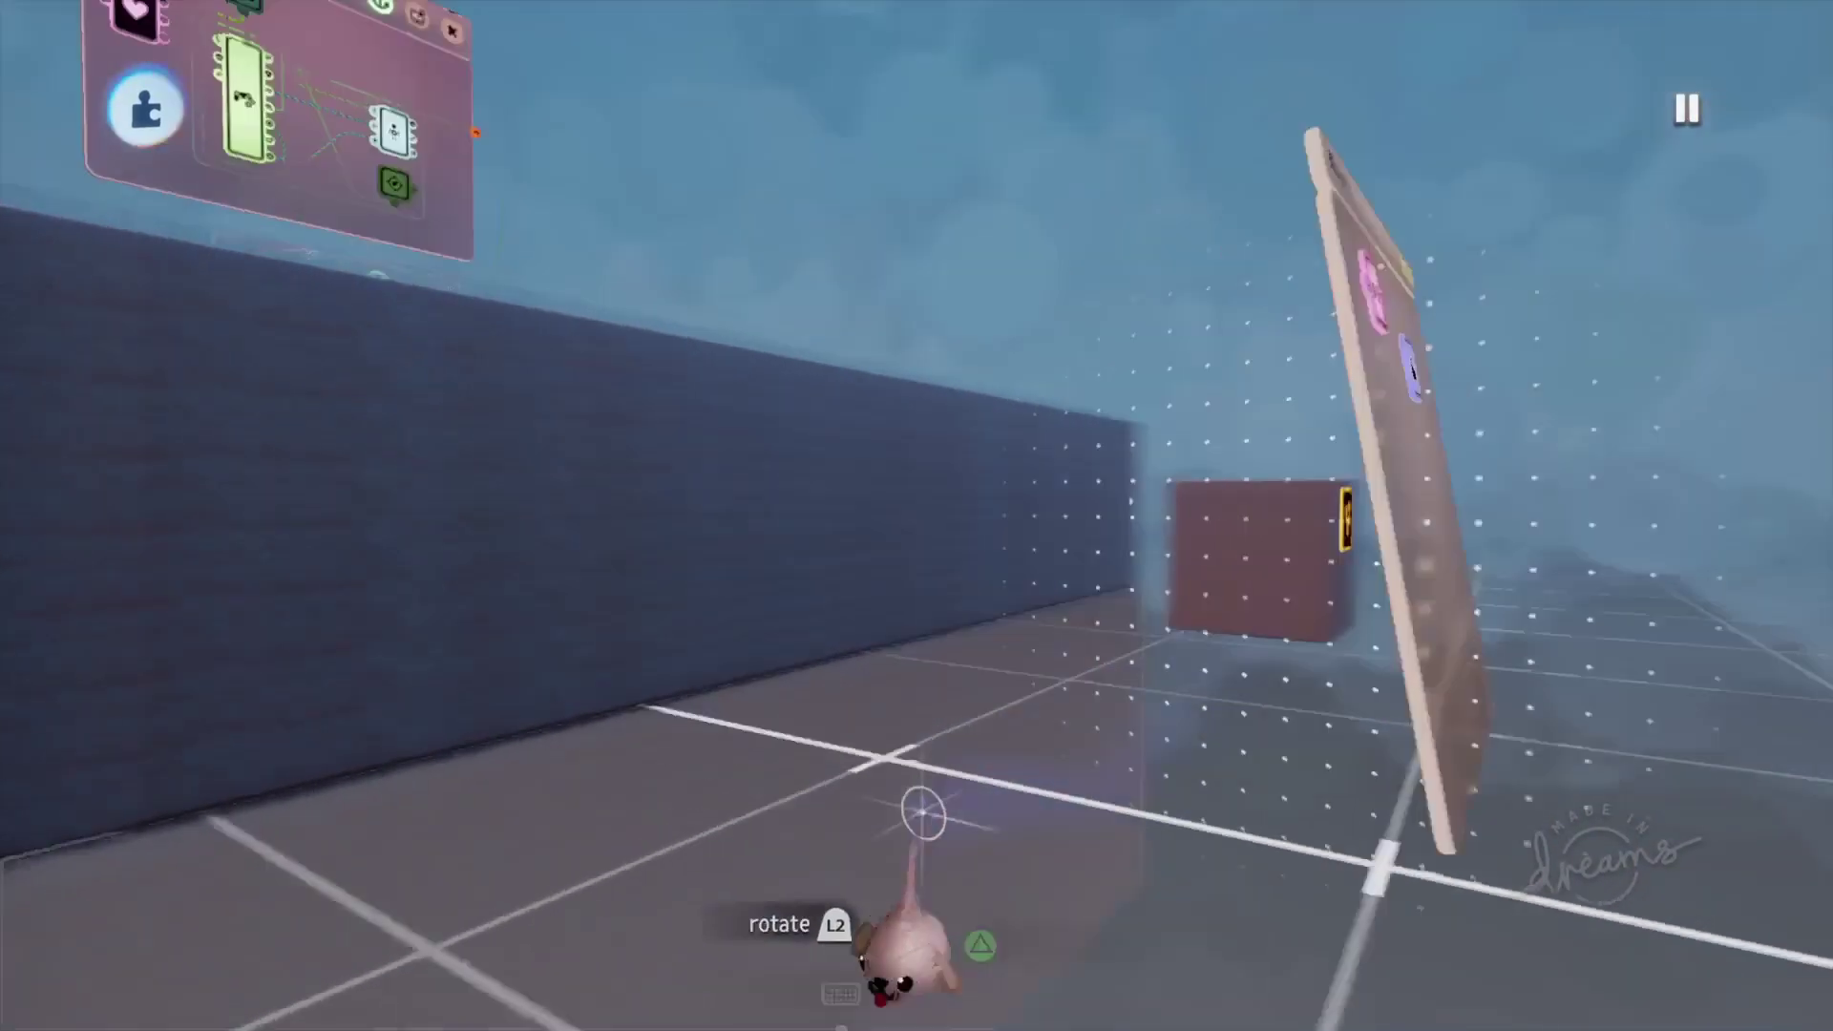
key(Escape)
click(663, 720)
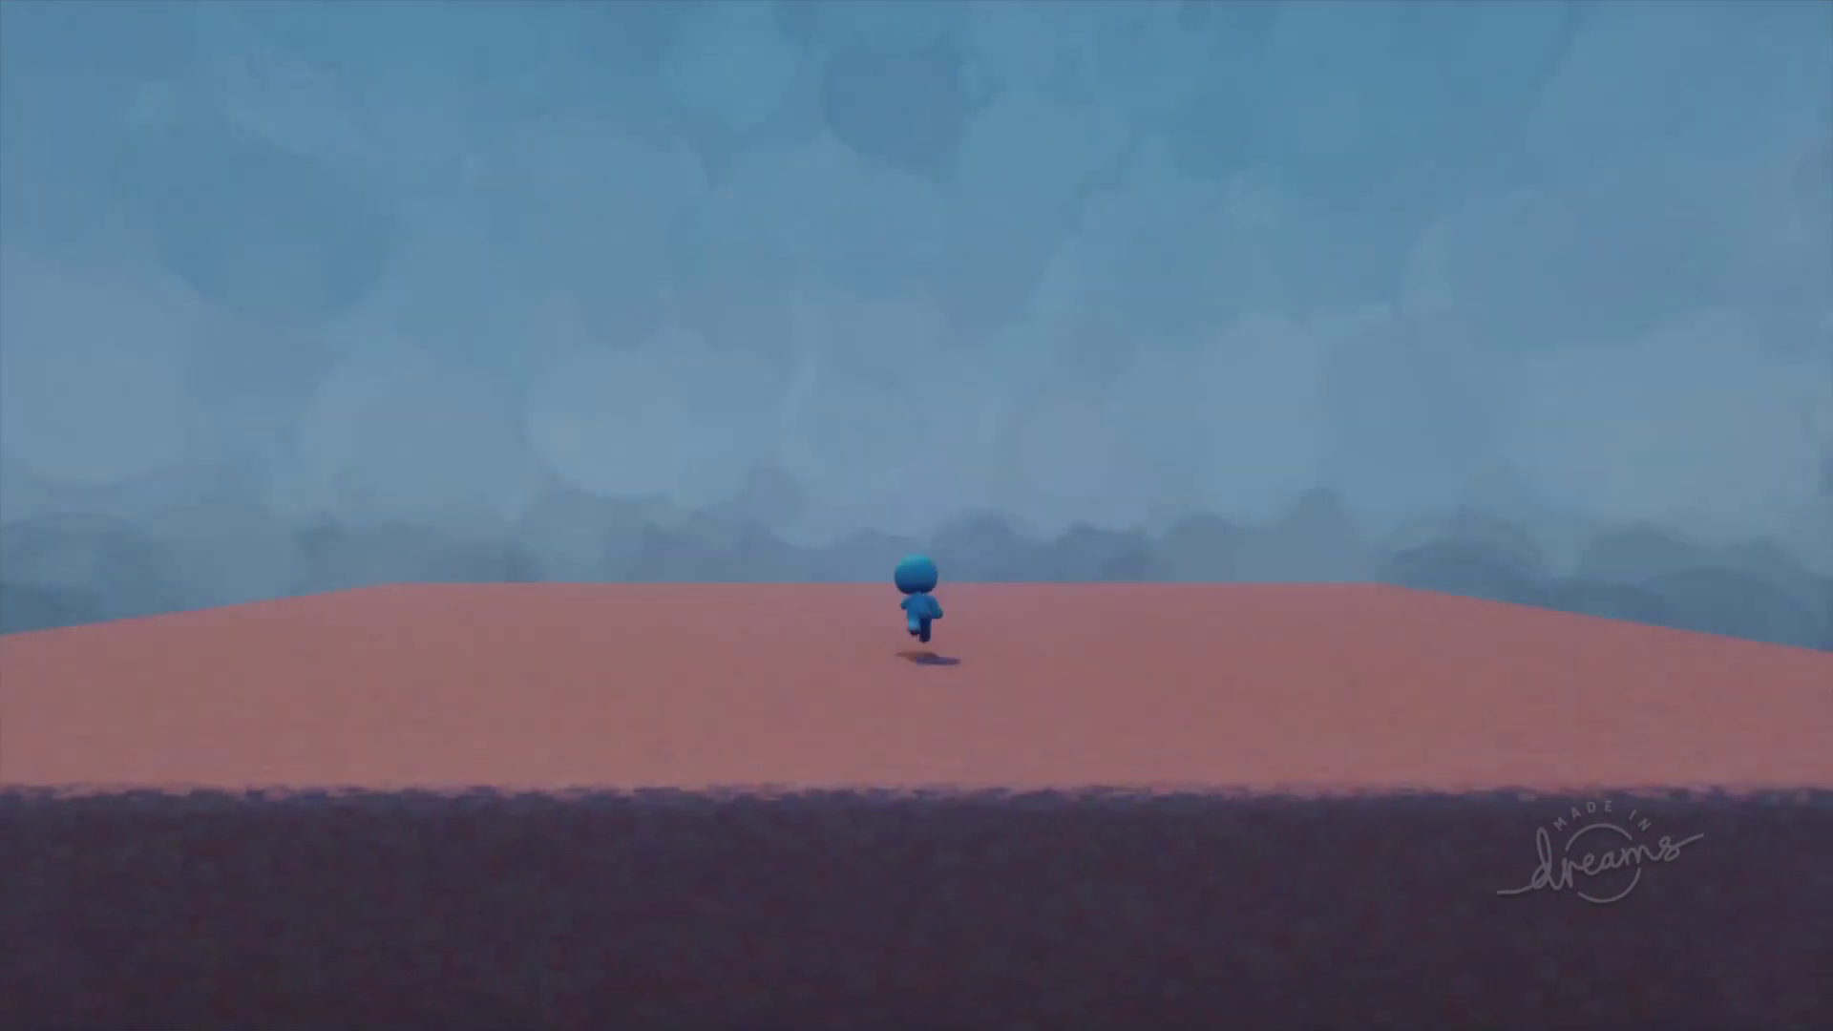
key(Escape)
click(593, 722)
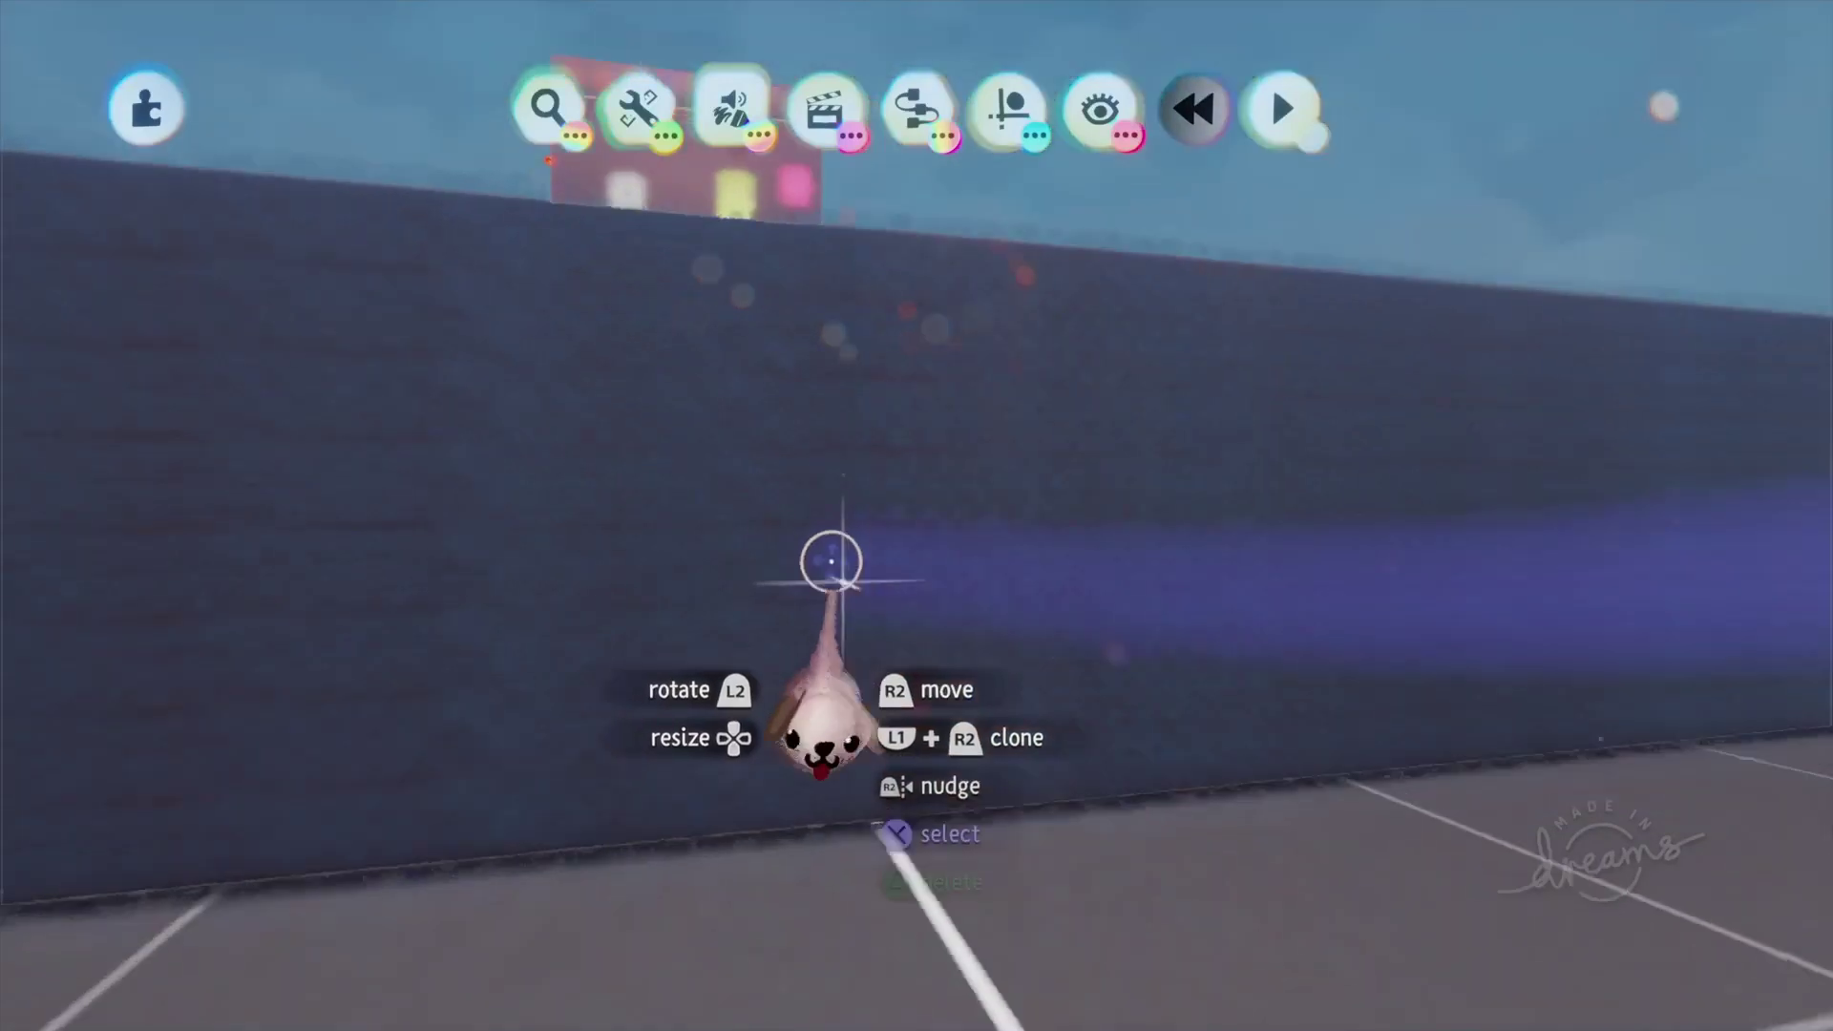